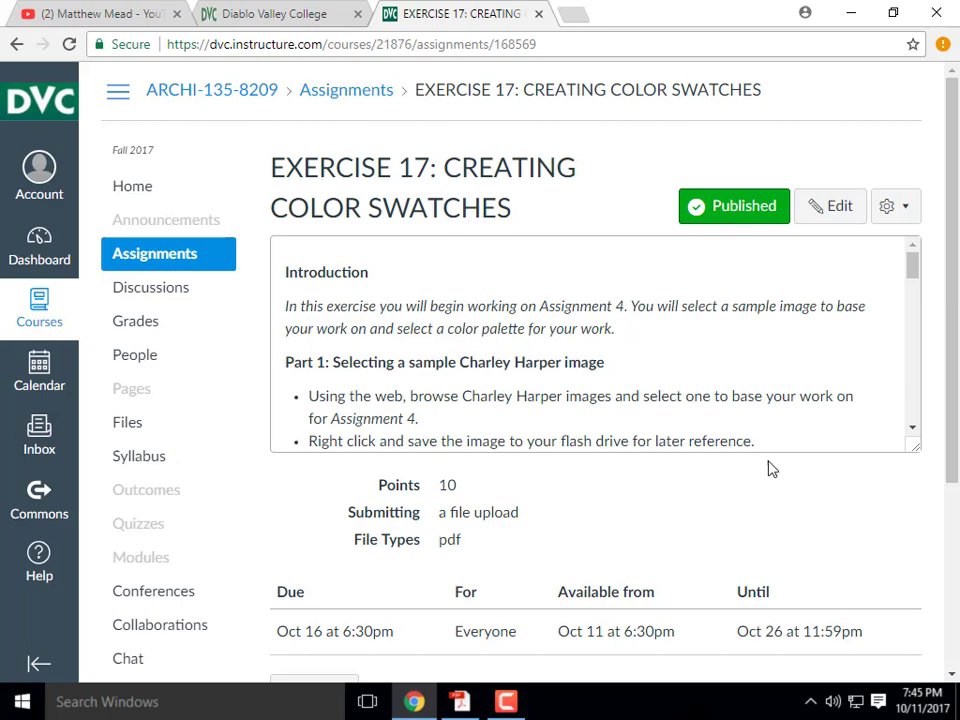
{"action": "scroll", "coordinate": [768, 469], "scroll_direction": "down", "scroll_amount": 1}
{"action": "mouse_move", "coordinate": [915, 176]}
{"action": "left_mouse_down"}
{"action": "mouse_move", "coordinate": [915, 285]}
{"action": "mouse_move", "coordinate": [915, 189]}
{"action": "left_mouse_up"}
{"action": "left_click", "coordinate": [422, 302]}
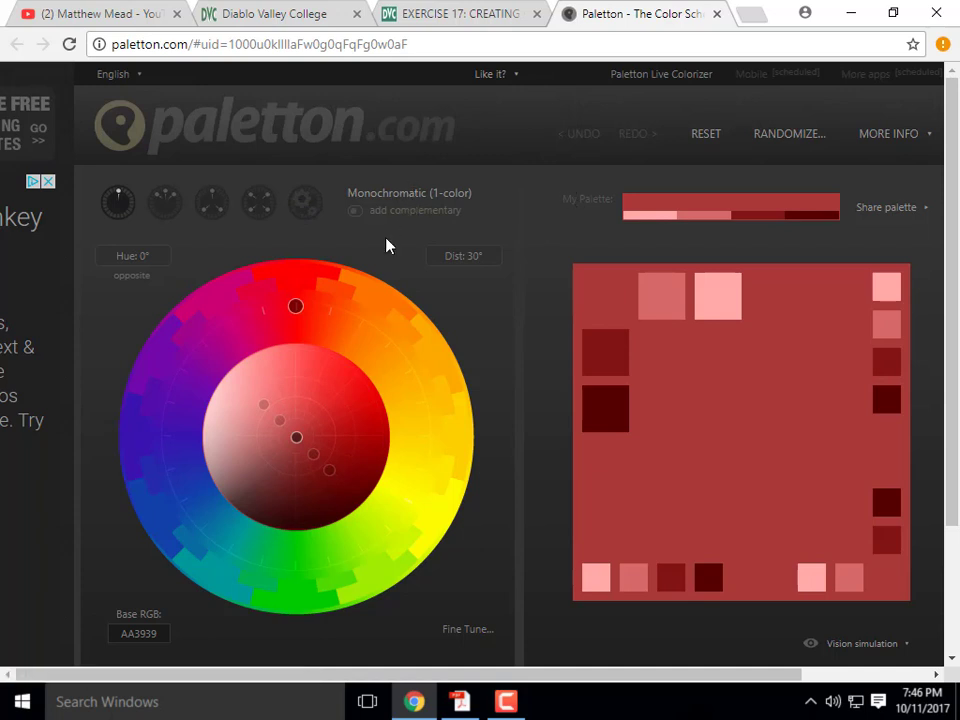
- Drag the wheel's shade dots to spread the red monochromatic shades around base AA3E39
{"action": "mouse_move", "coordinate": [295, 313]}
{"action": "left_mouse_down"}
{"action": "mouse_move", "coordinate": [356, 317]}
{"action": "mouse_move", "coordinate": [396, 339]}
{"action": "mouse_move", "coordinate": [424, 394]}
{"action": "mouse_move", "coordinate": [356, 317]}
{"action": "mouse_move", "coordinate": [317, 304]}
{"action": "mouse_move", "coordinate": [304, 304]}
{"action": "mouse_move", "coordinate": [300, 317]}
{"action": "mouse_move", "coordinate": [301, 300]}
{"action": "left_mouse_up"}
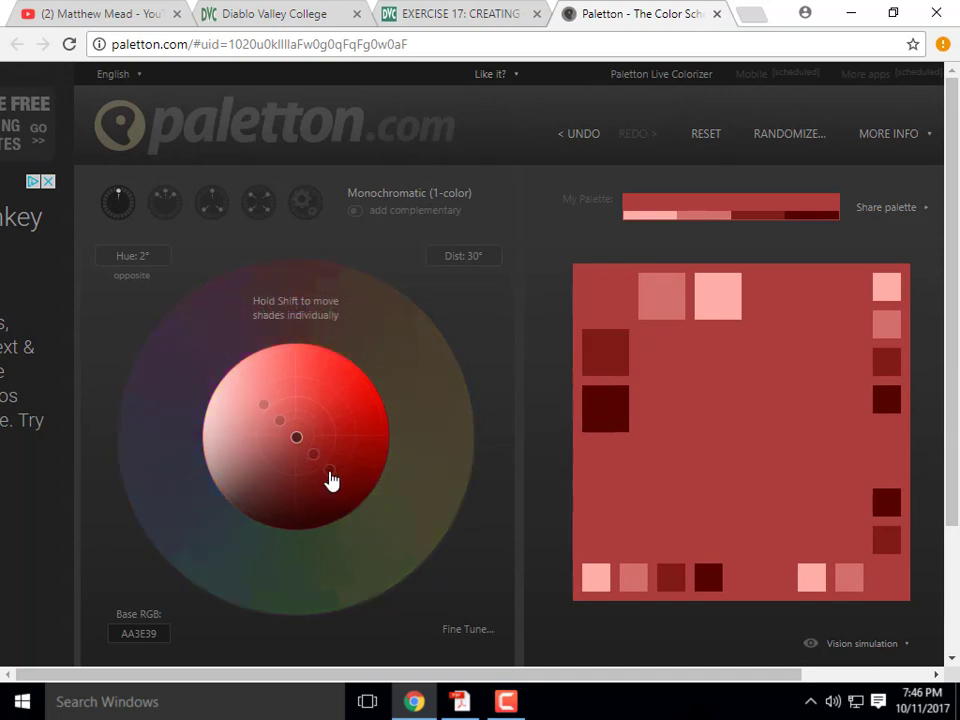
{"action": "left_click_drag", "start_coordinate": [330, 480], "coordinate": [349, 494]}
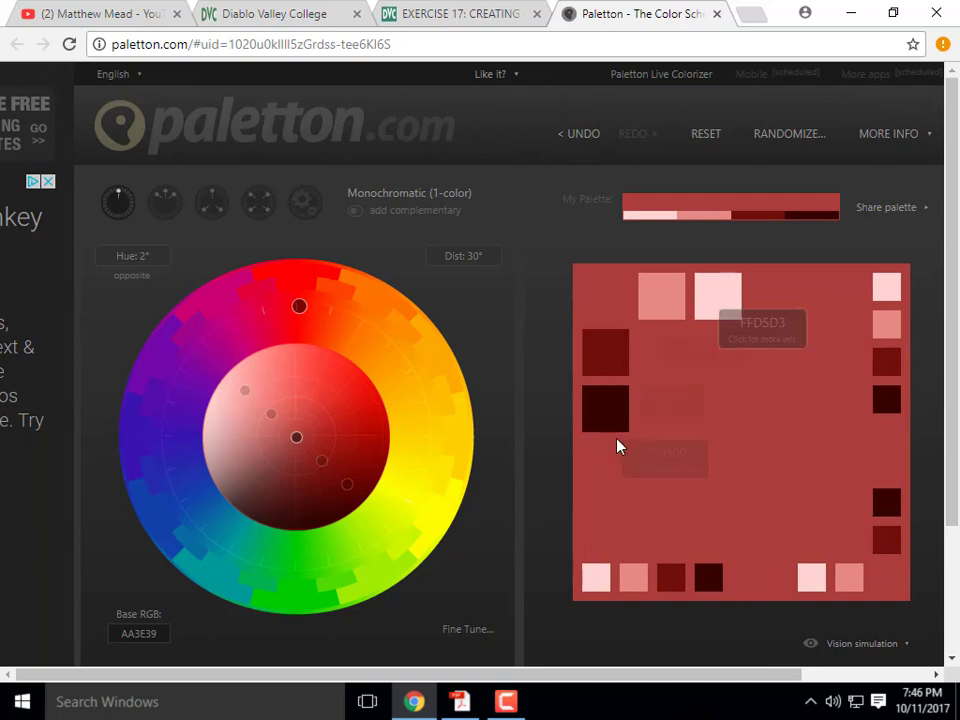
{"action": "left_click_drag", "start_coordinate": [346, 484], "coordinate": [316, 461]}
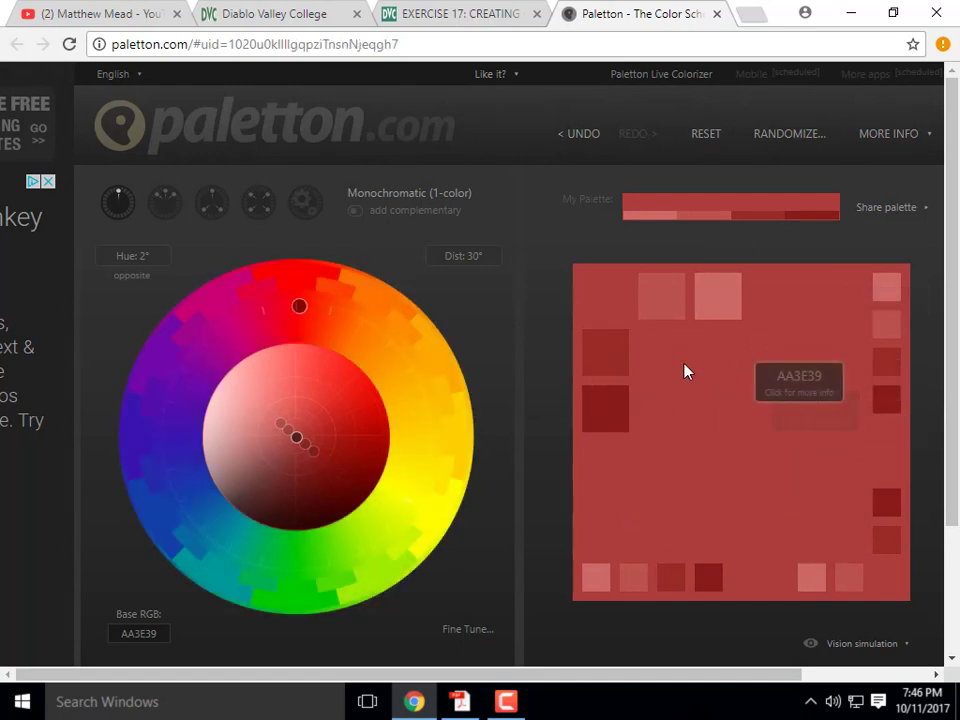
{"action": "left_click_drag", "start_coordinate": [310, 453], "coordinate": [338, 466]}
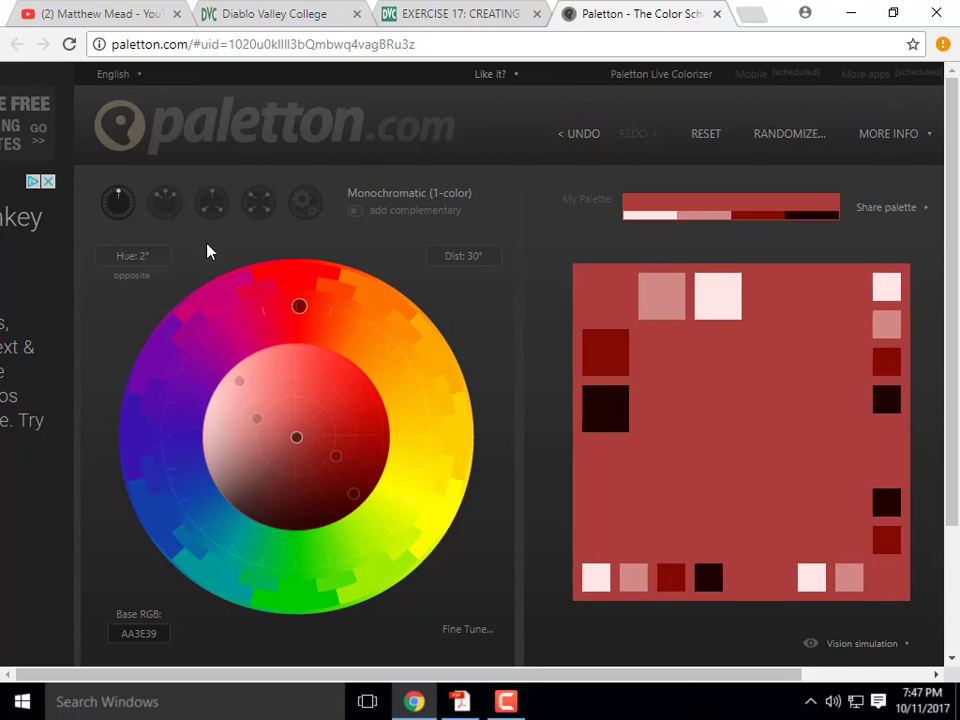
- Try an adjacent scheme, rotate the hue, widen the shades, then switch to a triad on gold base AA7F39
{"action": "left_click", "coordinate": [162, 205]}
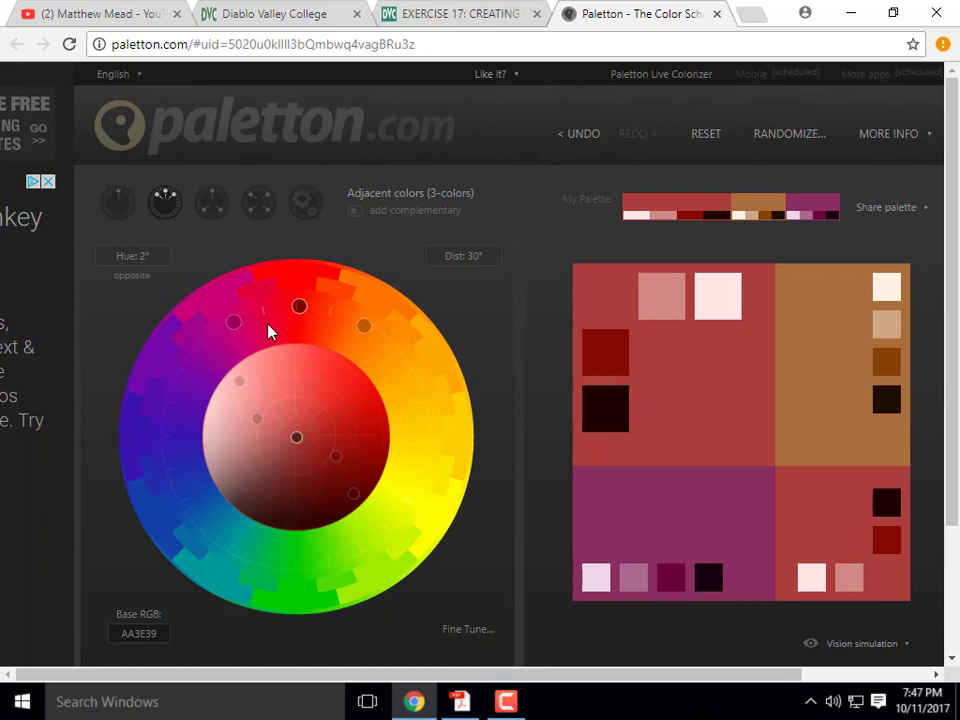
{"action": "left_click_drag", "start_coordinate": [298, 310], "coordinate": [396, 372]}
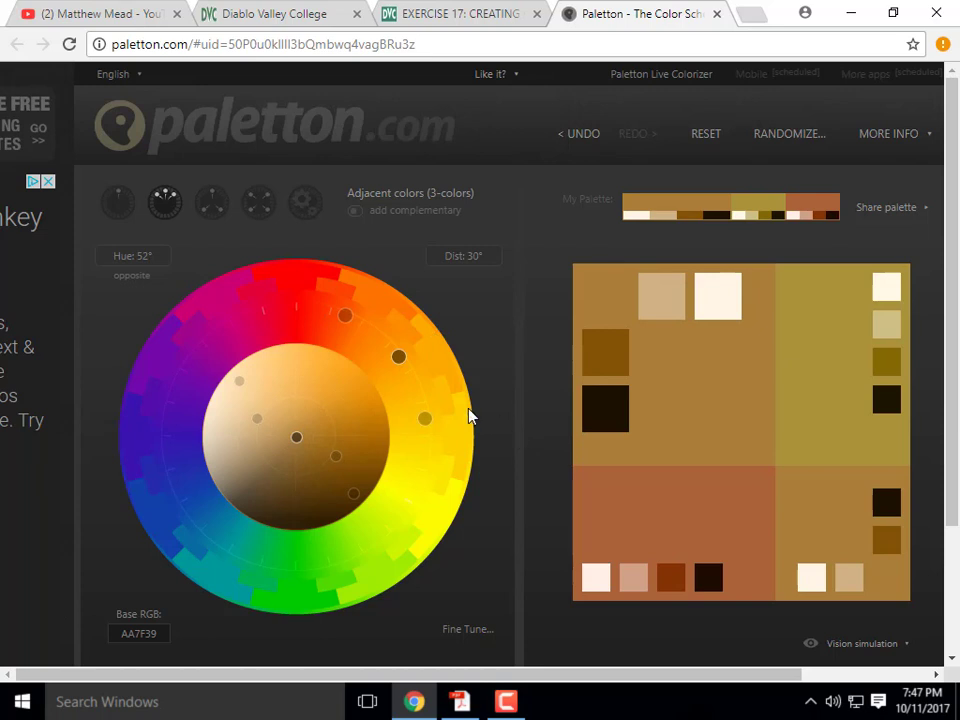
{"action": "left_click_drag", "start_coordinate": [354, 493], "coordinate": [306, 506]}
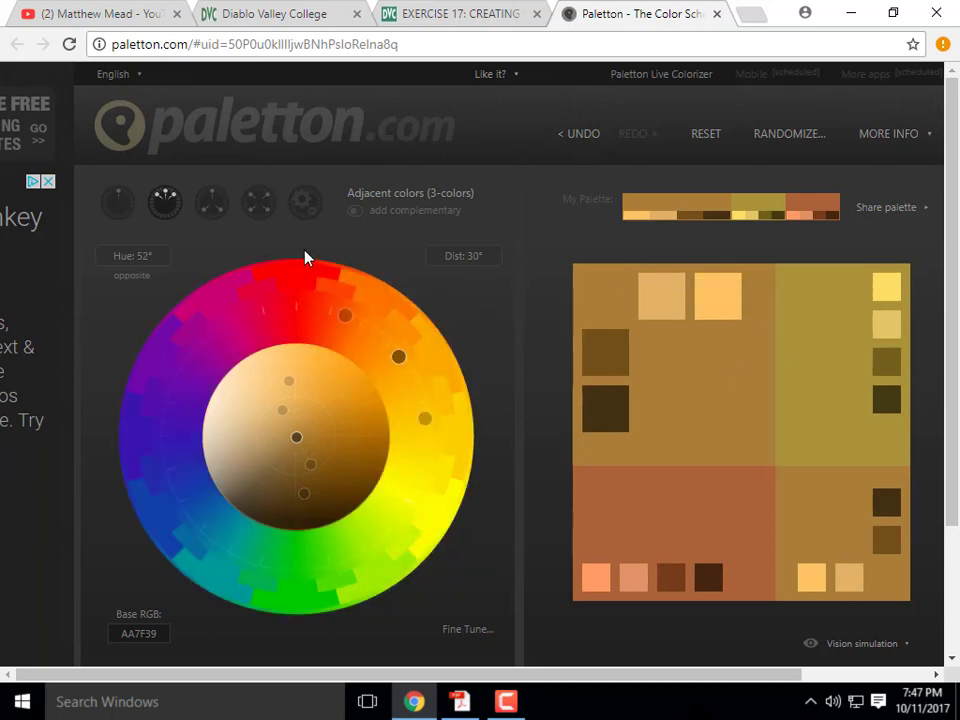
{"action": "mouse_move", "coordinate": [758, 447]}
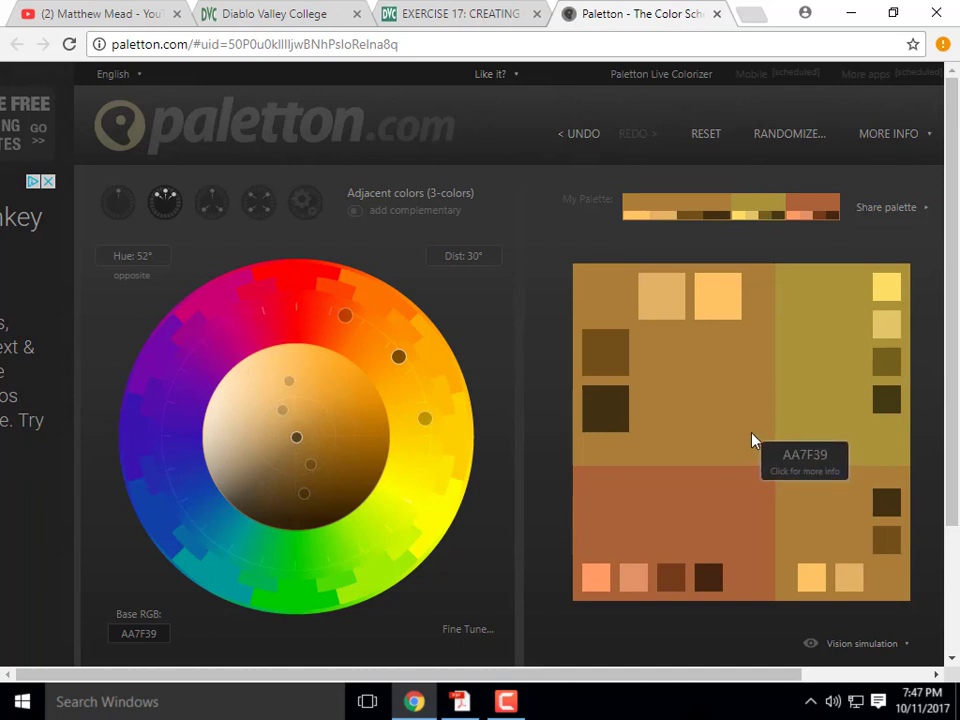
{"action": "mouse_move", "coordinate": [587, 416]}
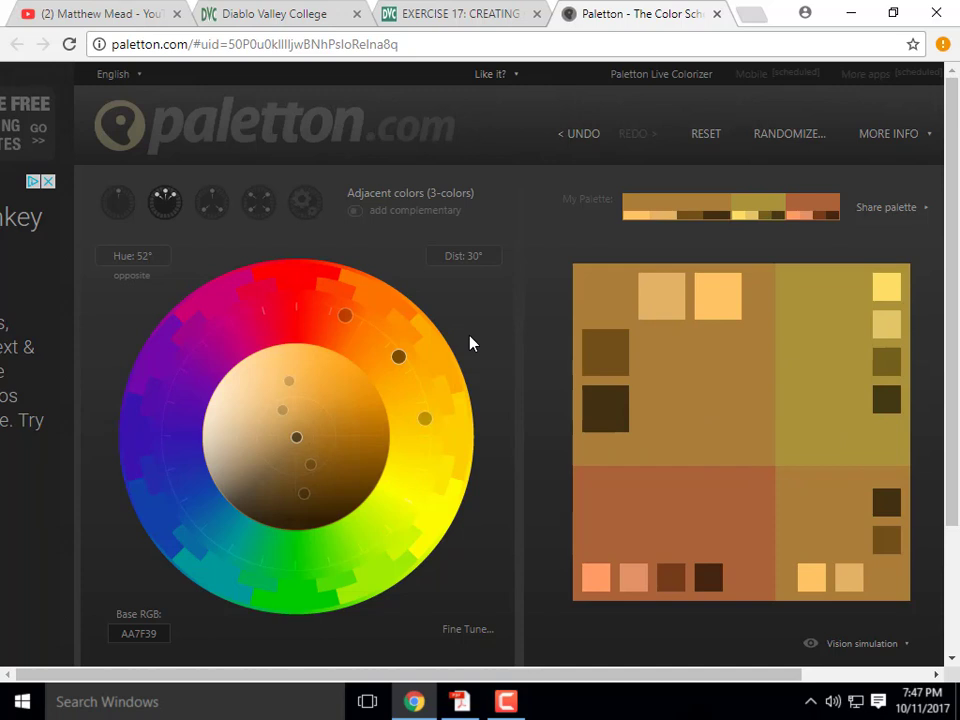
{"action": "left_click", "coordinate": [210, 203]}
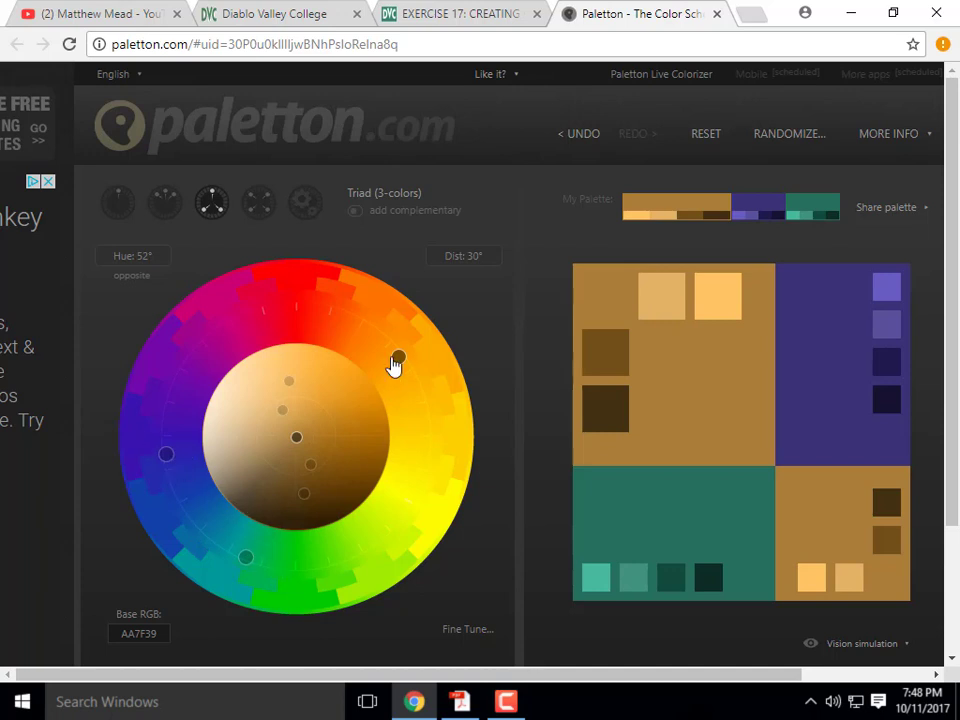
- Compare the Tetrad and Adjacent schemes, return to Triad, and rotate its base hue to purple 4C2D73
{"action": "left_click_drag", "start_coordinate": [401, 364], "coordinate": [301, 322]}
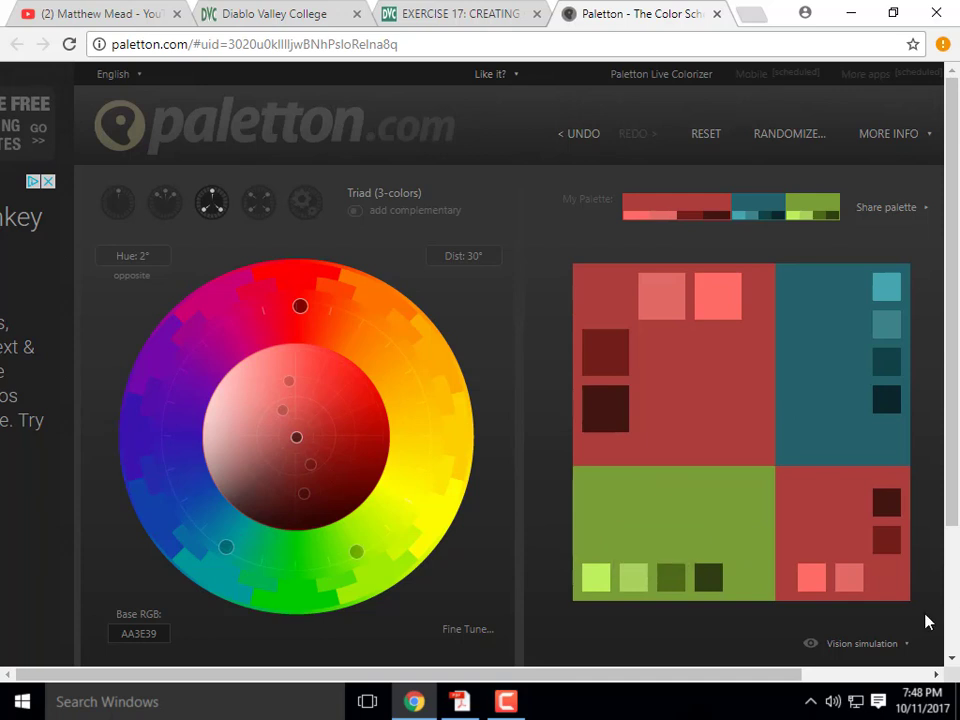
{"action": "left_click", "coordinate": [256, 204]}
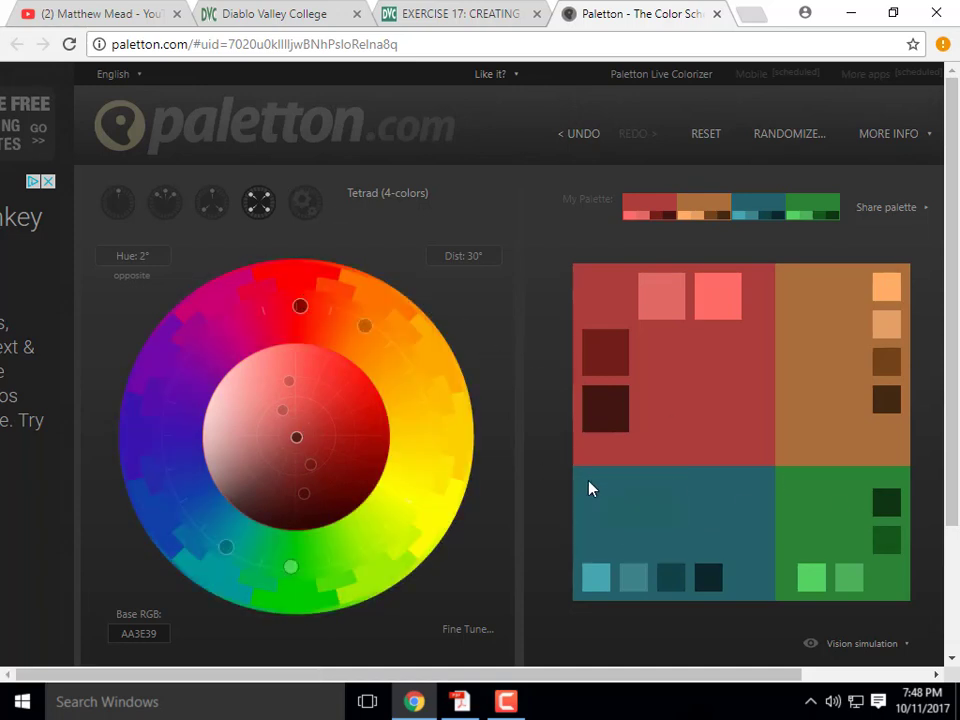
{"action": "mouse_move", "coordinate": [590, 494]}
{"action": "left_click", "coordinate": [212, 204]}
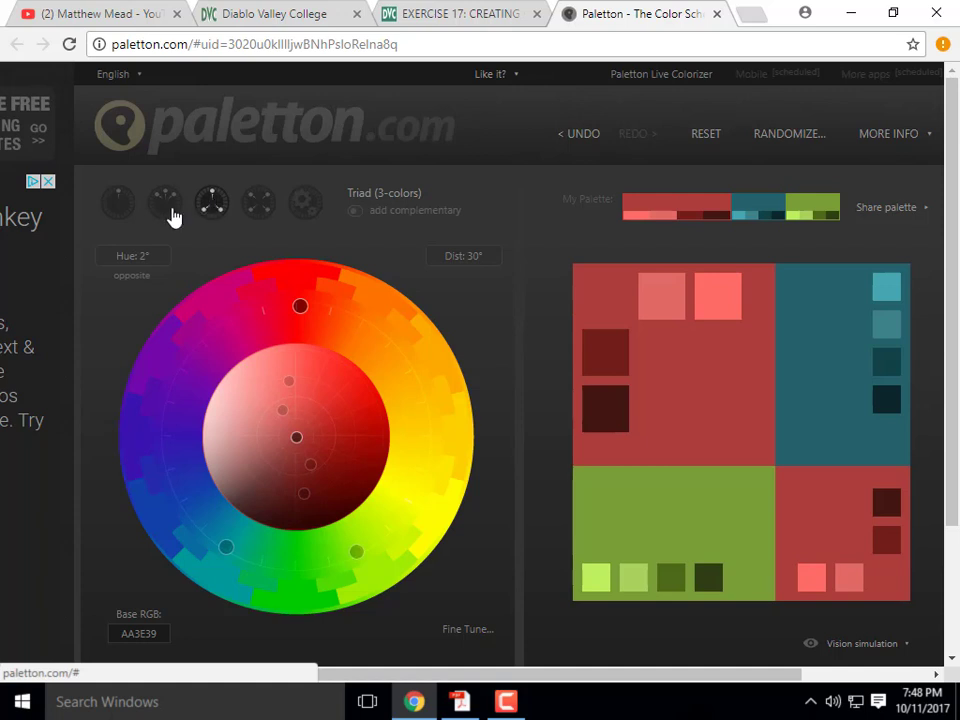
{"action": "left_click", "coordinate": [168, 205]}
{"action": "left_click", "coordinate": [211, 201]}
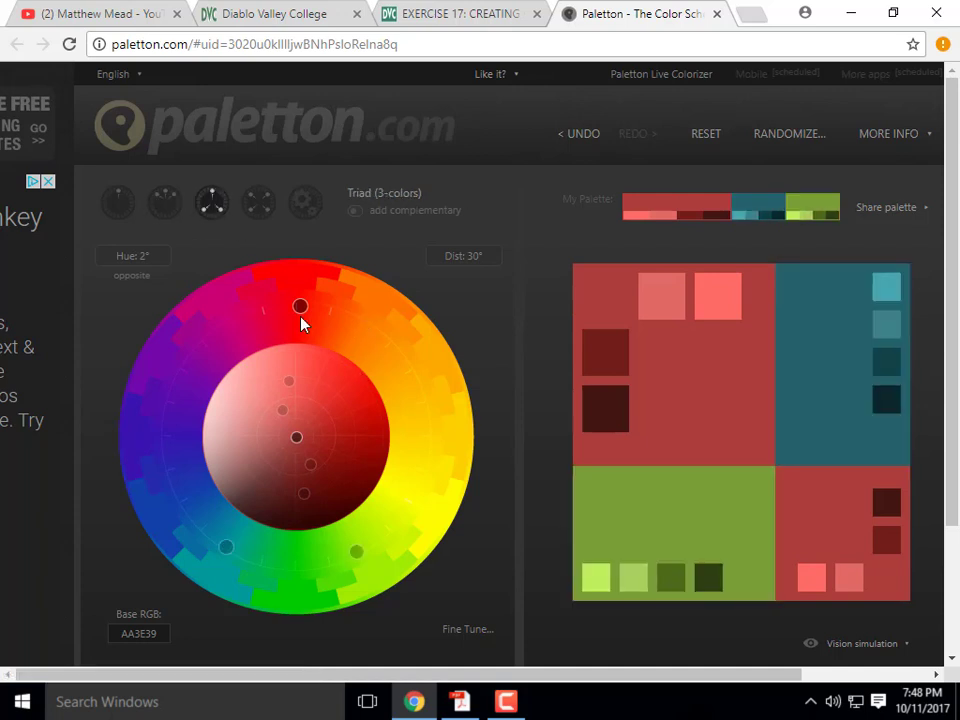
{"action": "left_click_drag", "start_coordinate": [301, 318], "coordinate": [170, 406]}
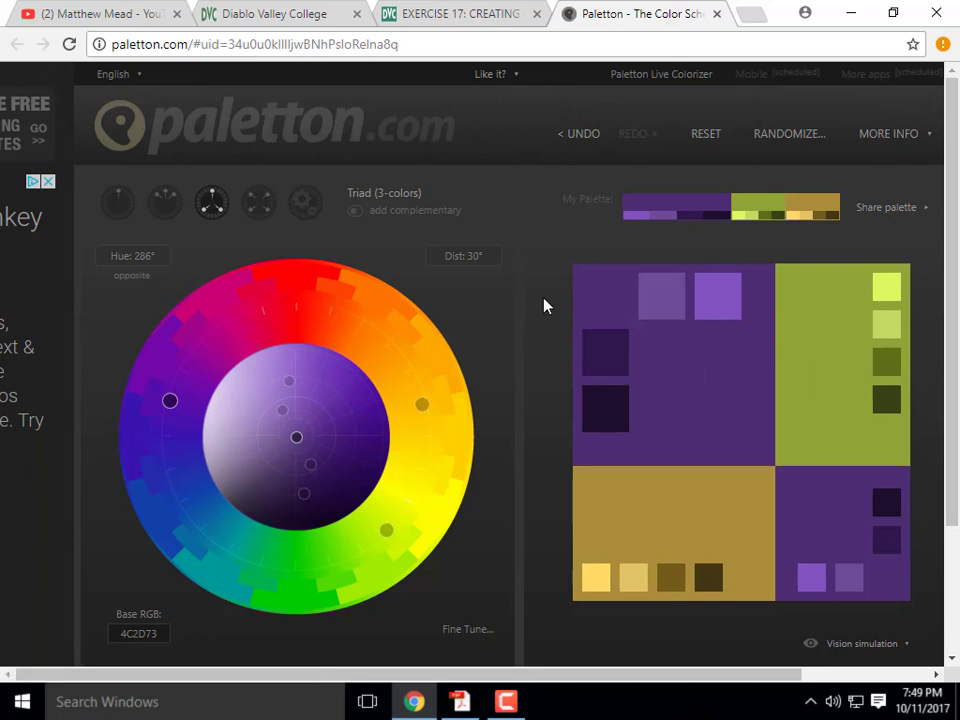
- Show the colour tables with hex and RGB codes for purple 4C2D73, green 90A437 and gold AA8E39
{"action": "left_click", "coordinate": [888, 133]}
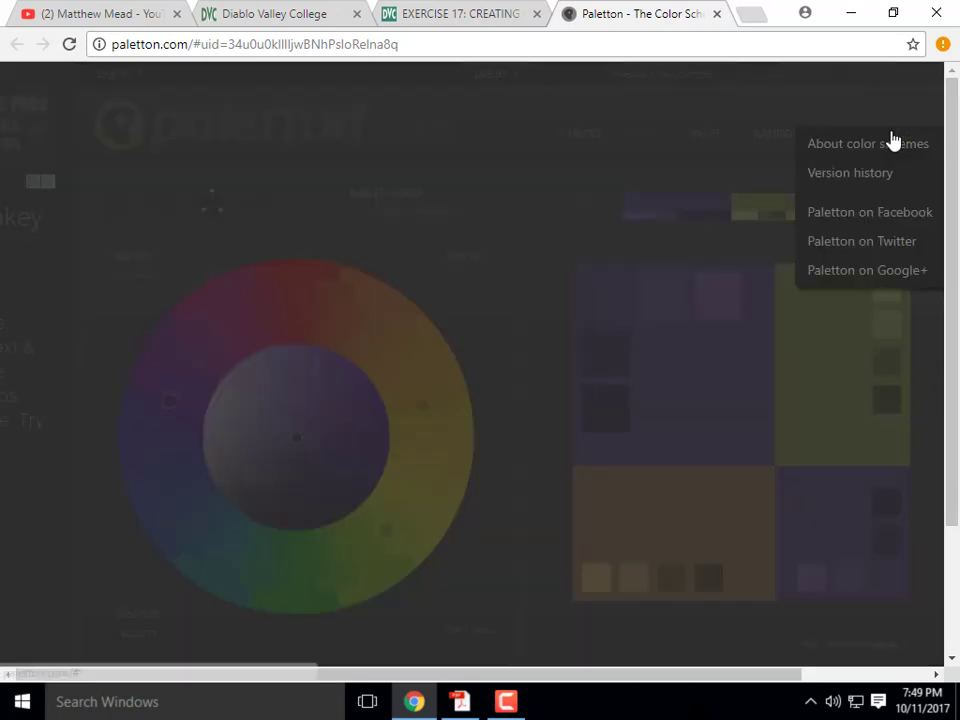
{"action": "left_click", "coordinate": [700, 161]}
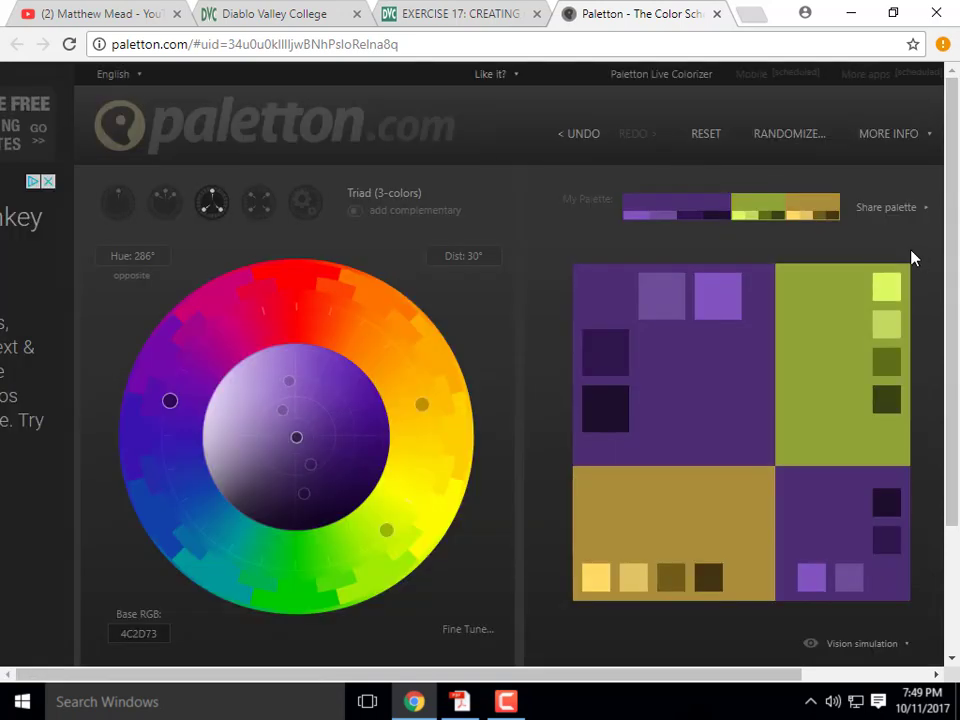
{"action": "left_click", "coordinate": [886, 209]}
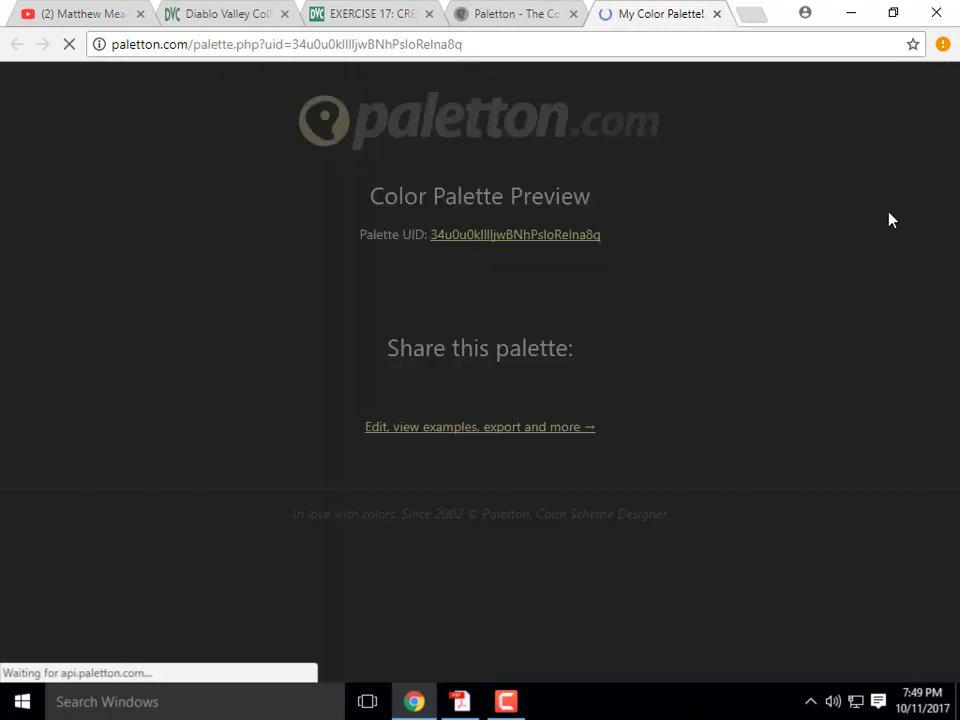
{"action": "left_click", "coordinate": [527, 18]}
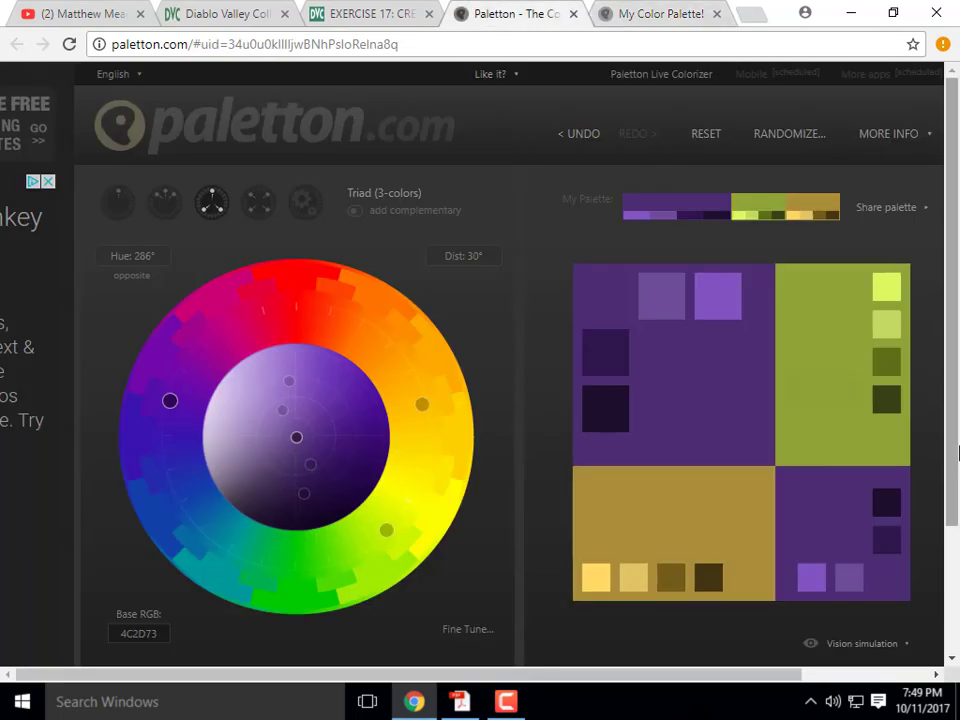
{"action": "scroll", "coordinate": [878, 638], "scroll_direction": "down", "scroll_amount": 3}
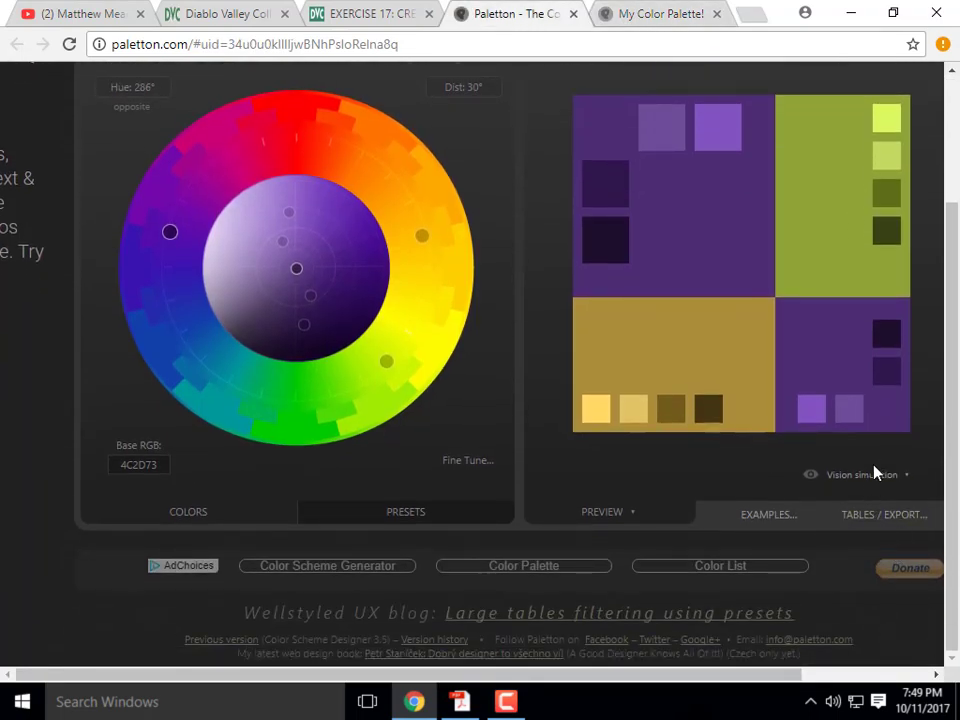
{"action": "left_click", "coordinate": [897, 525]}
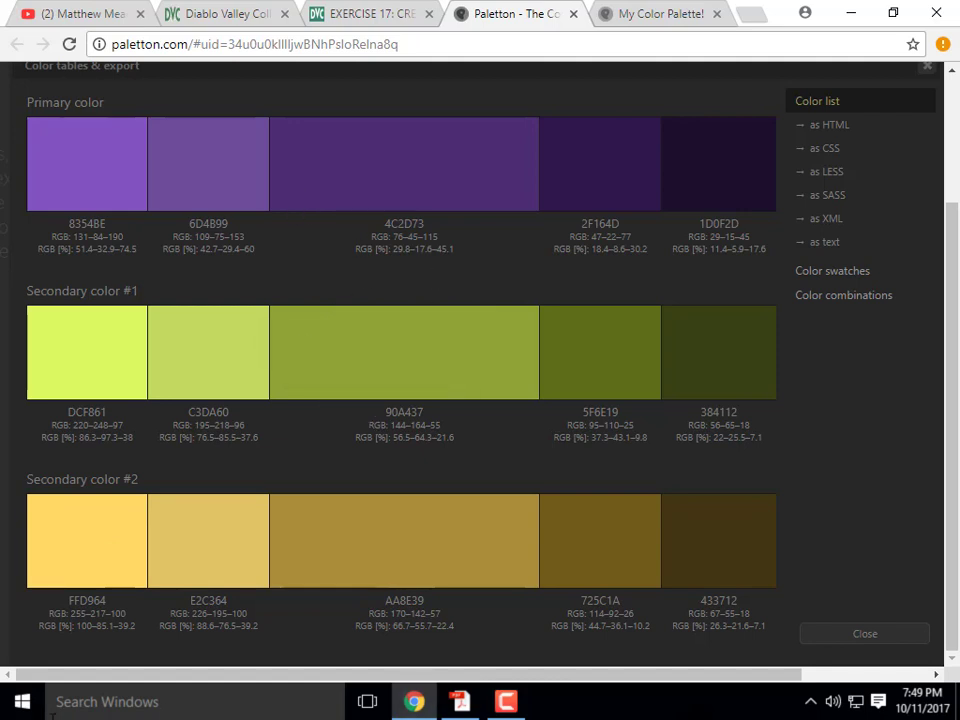
- Launch Adobe Illustrator CS6 from Windows search and dismiss the registry warning
{"action": "left_click", "coordinate": [80, 702]}
{"action": "type", "text": "ill"}
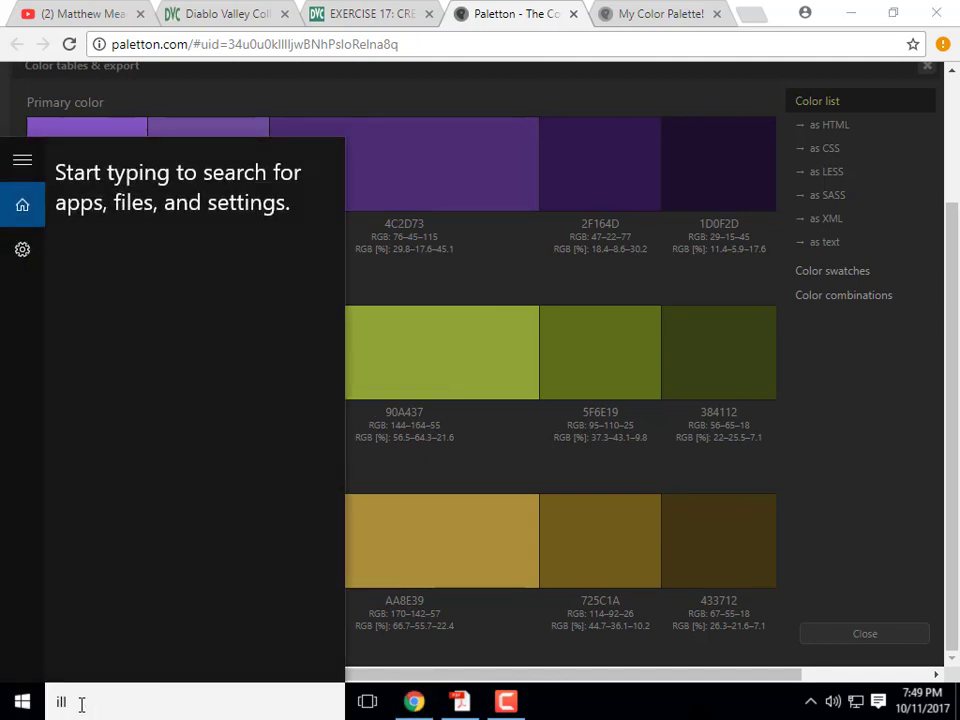
{"action": "type", "text": "us"}
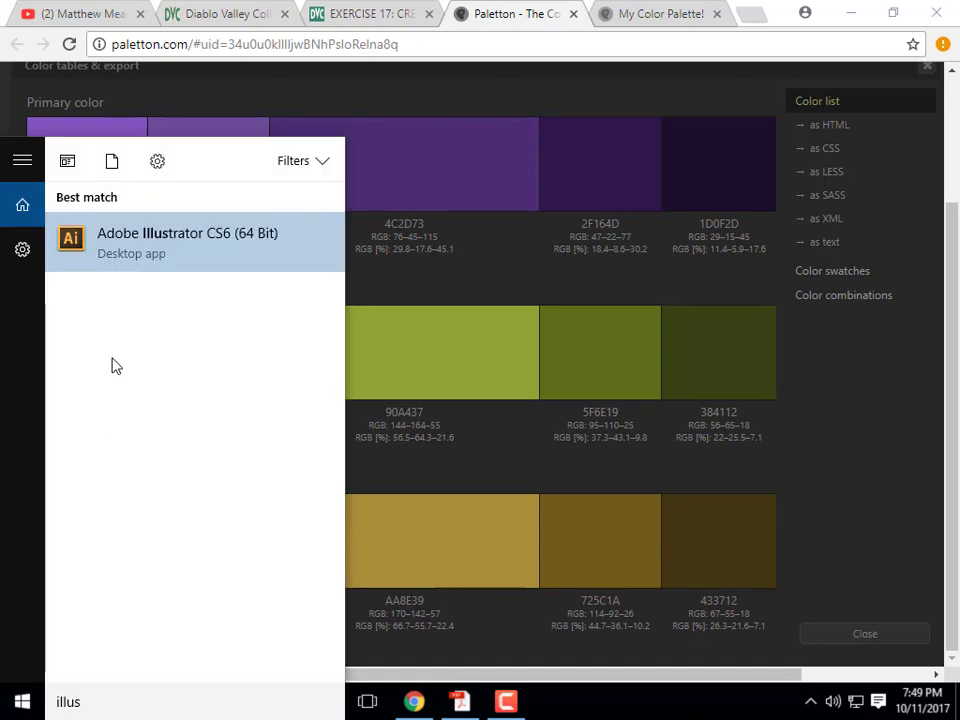
{"action": "left_click", "coordinate": [150, 260]}
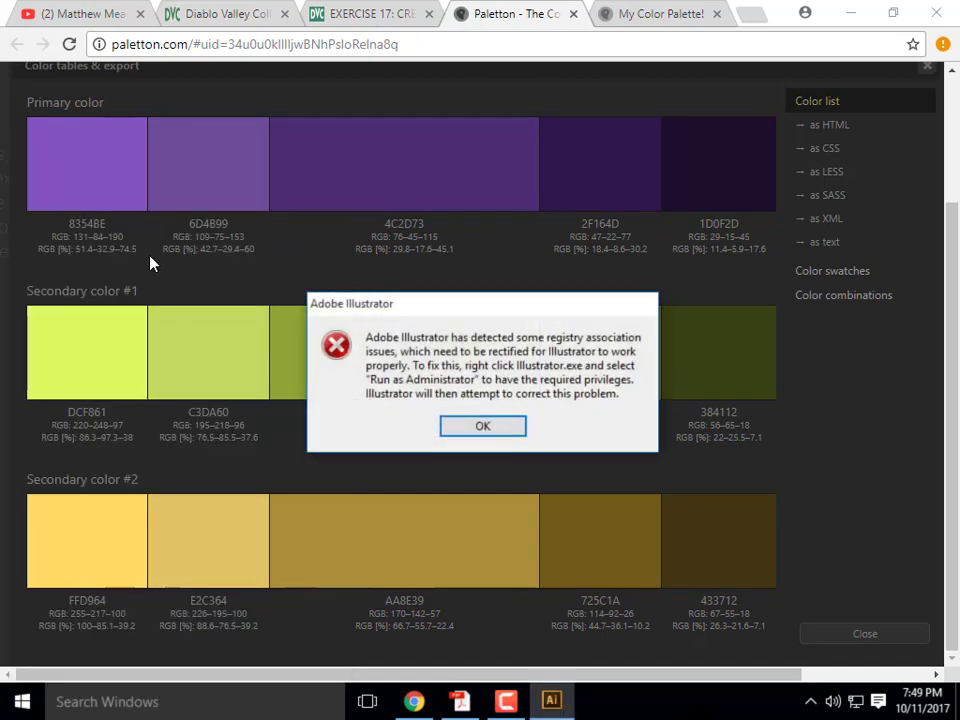
{"action": "left_click", "coordinate": [501, 426]}
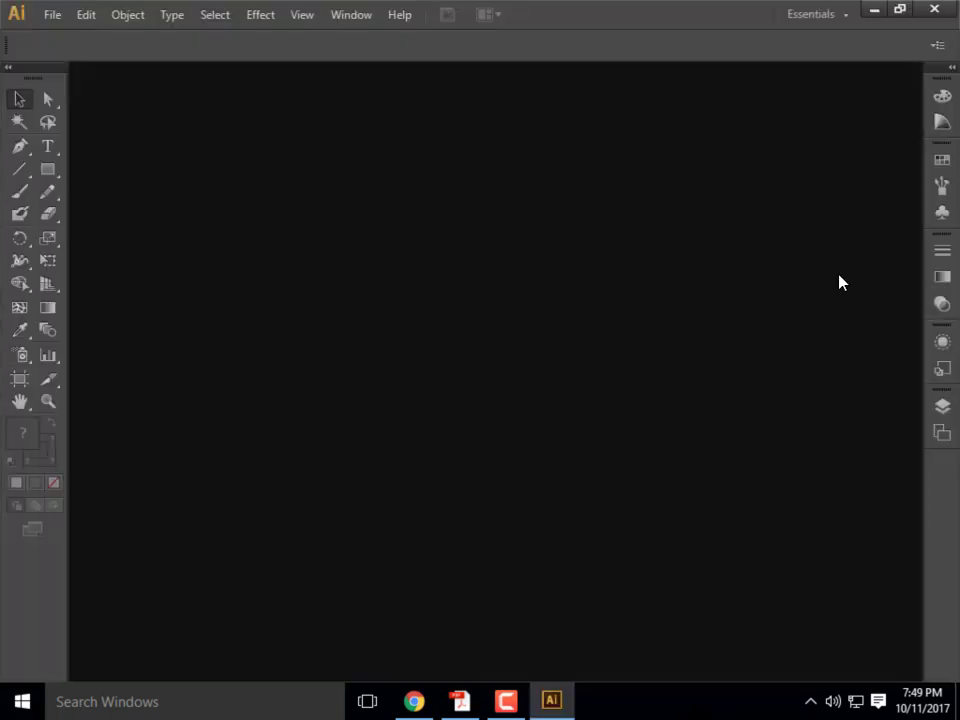
- Create a new Letter-size document, then minimize Illustrator
{"action": "left_click", "coordinate": [50, 15]}
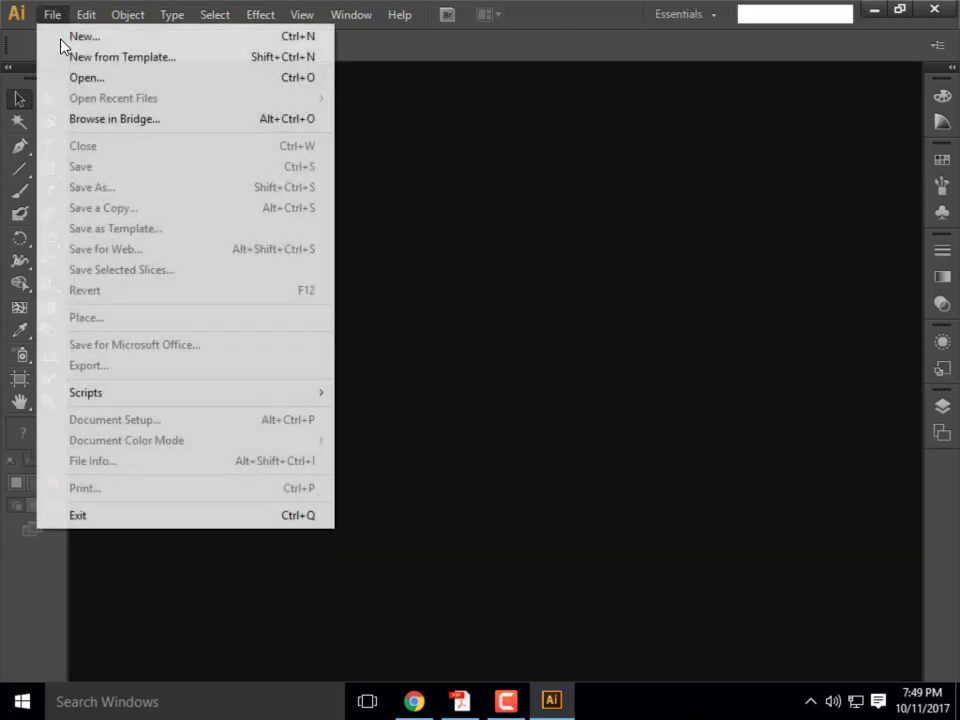
{"action": "left_click", "coordinate": [80, 36]}
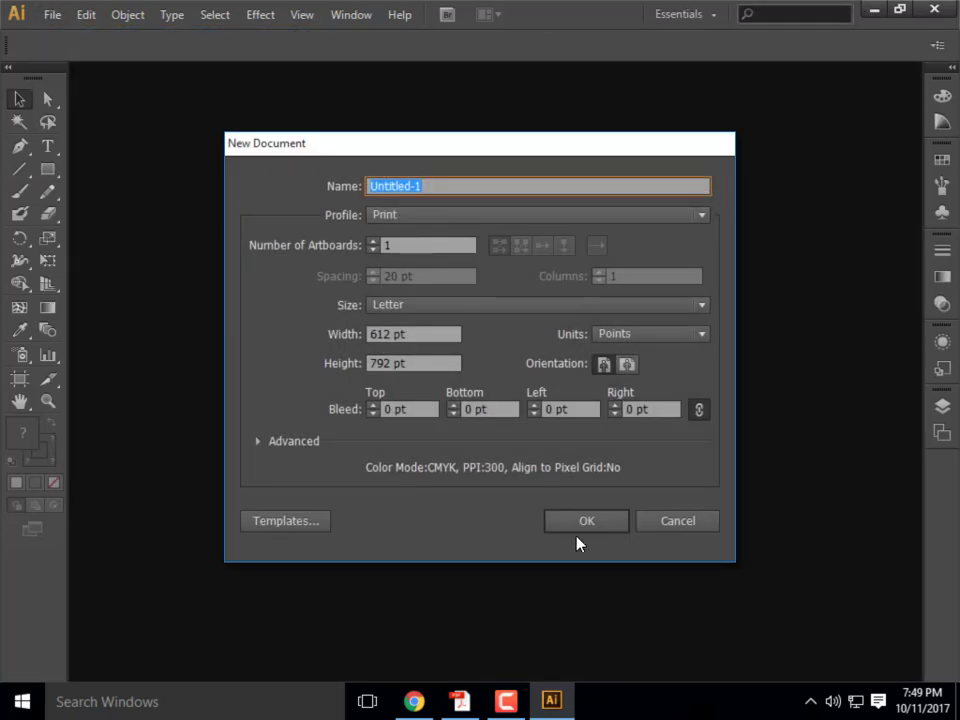
{"action": "left_click", "coordinate": [628, 524]}
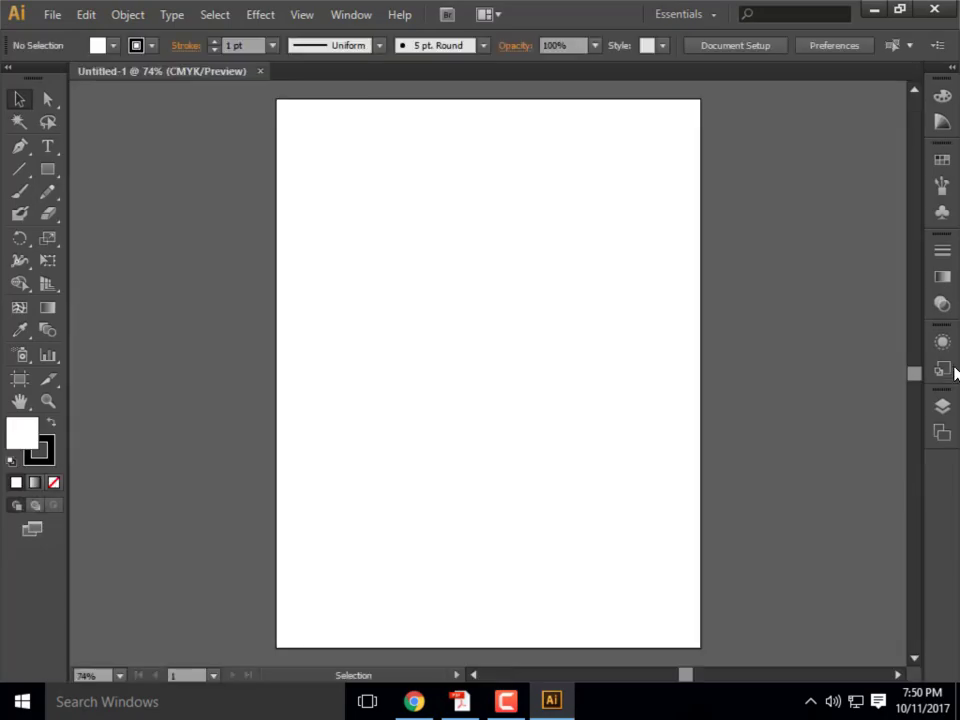
{"action": "left_click", "coordinate": [873, 9]}
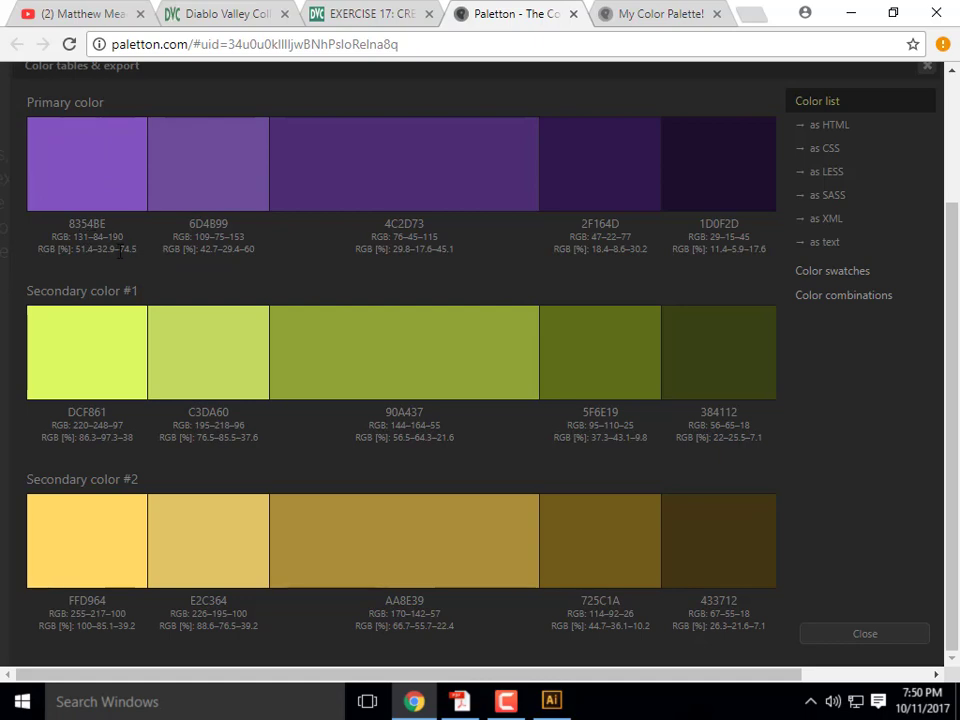
- Draw a rectangle on the artboard, try filling it with hex 8354B6, then reset to default colours
{"action": "left_click", "coordinate": [563, 707]}
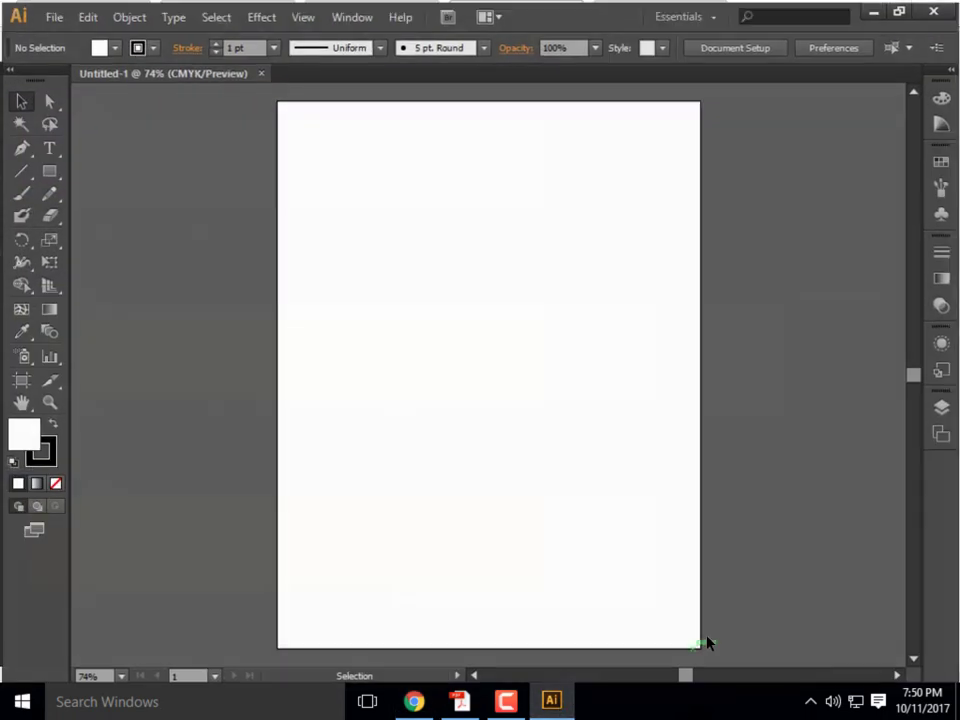
{"action": "left_click", "coordinate": [47, 169]}
{"action": "left_click_drag", "start_coordinate": [388, 231], "coordinate": [621, 484]}
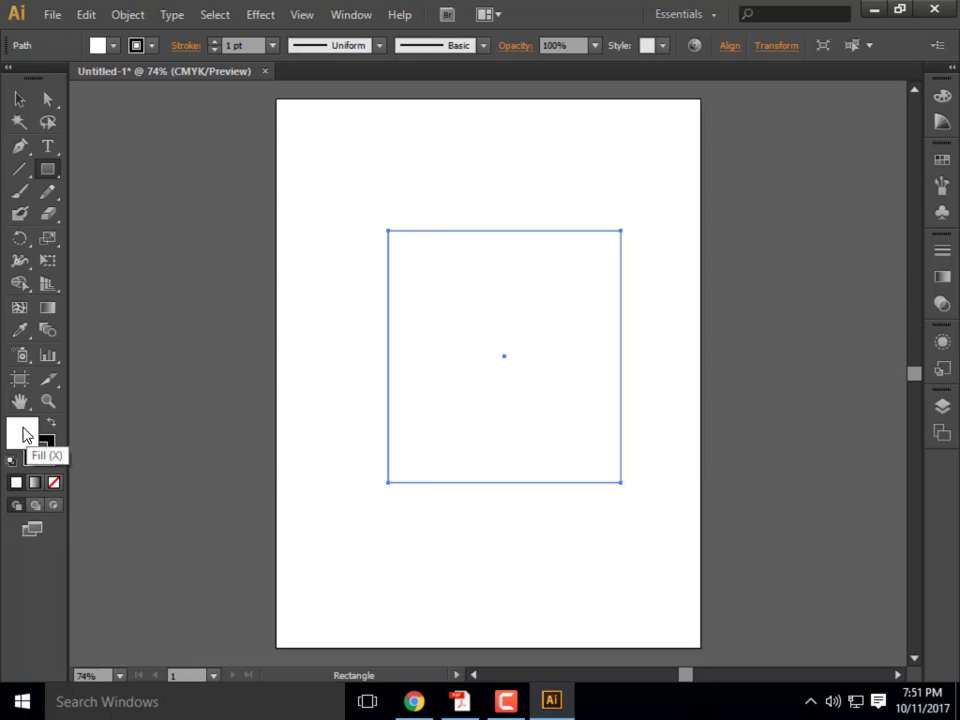
{"action": "double_click", "coordinate": [20, 434]}
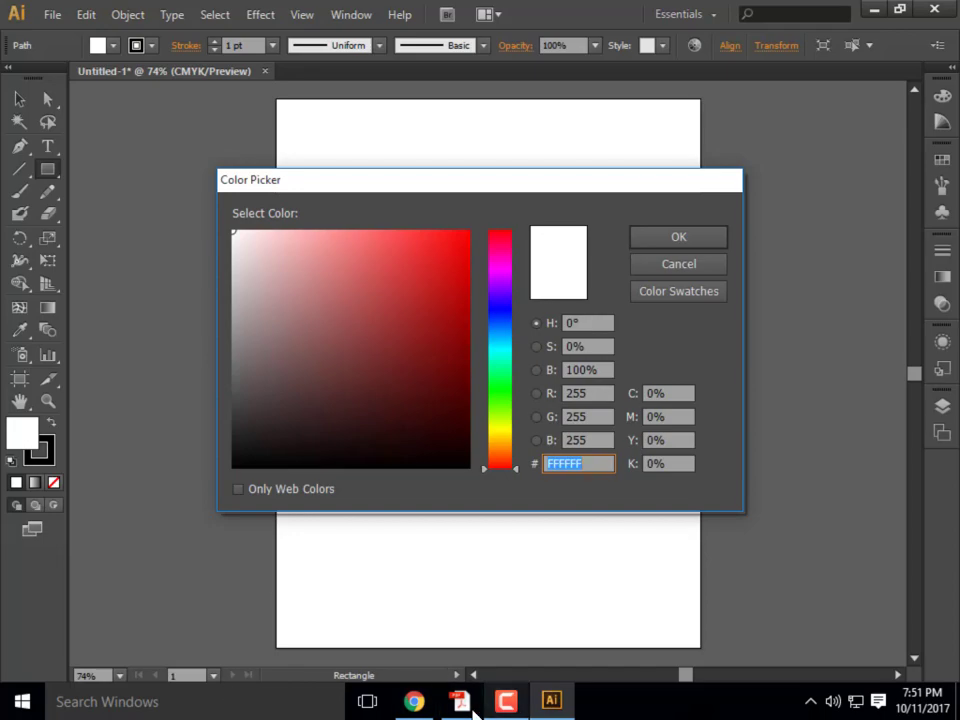
{"action": "left_click", "coordinate": [418, 704]}
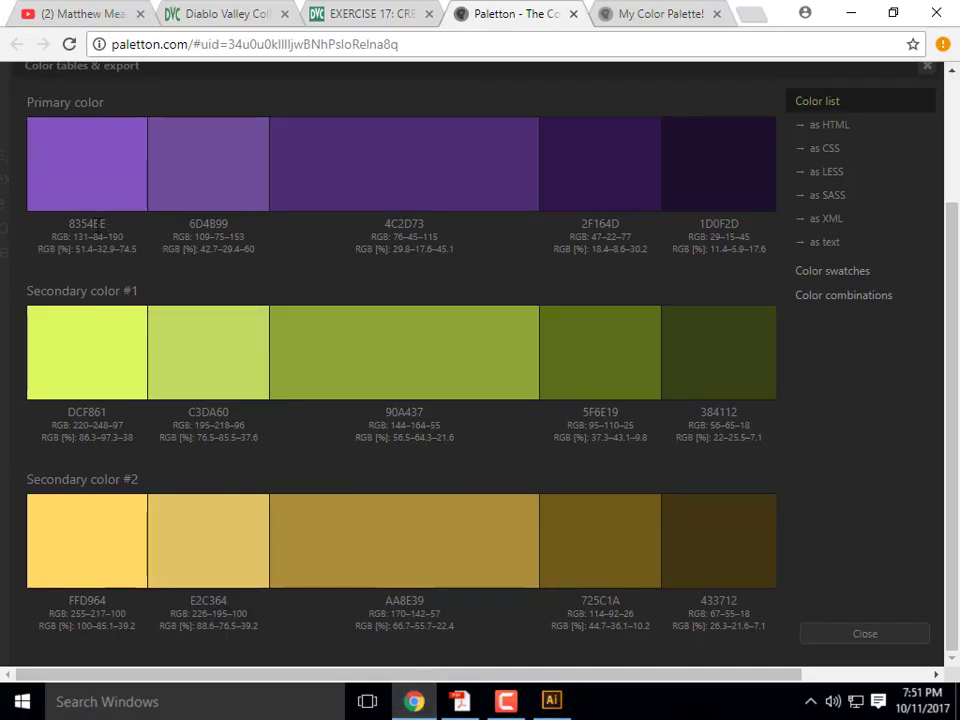
{"action": "left_click_drag", "start_coordinate": [106, 224], "coordinate": [90, 223]}
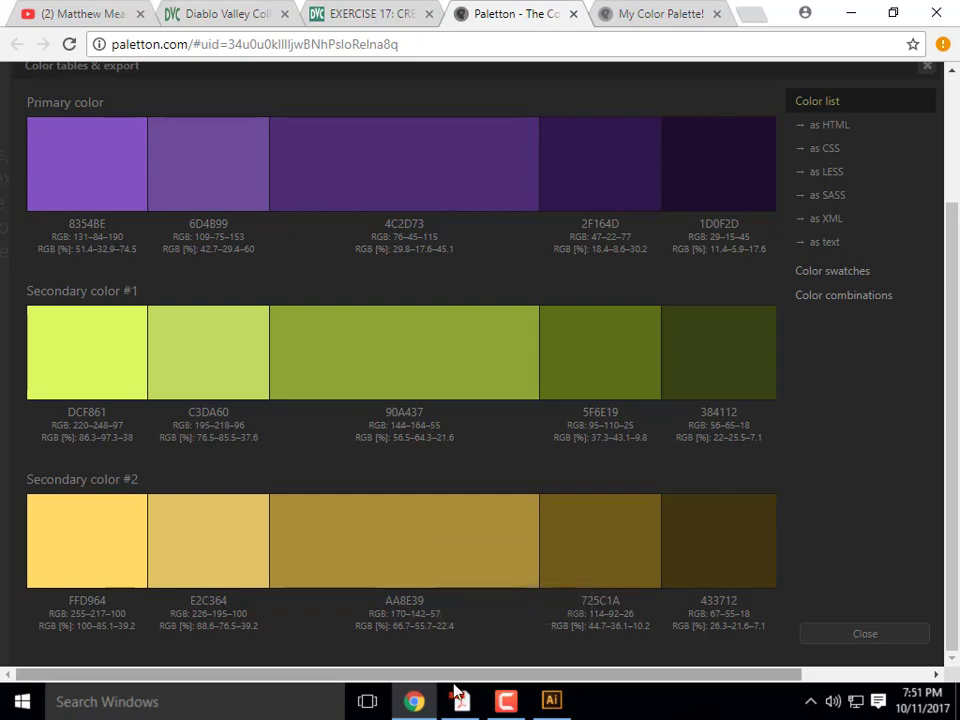
{"action": "left_click", "coordinate": [551, 701]}
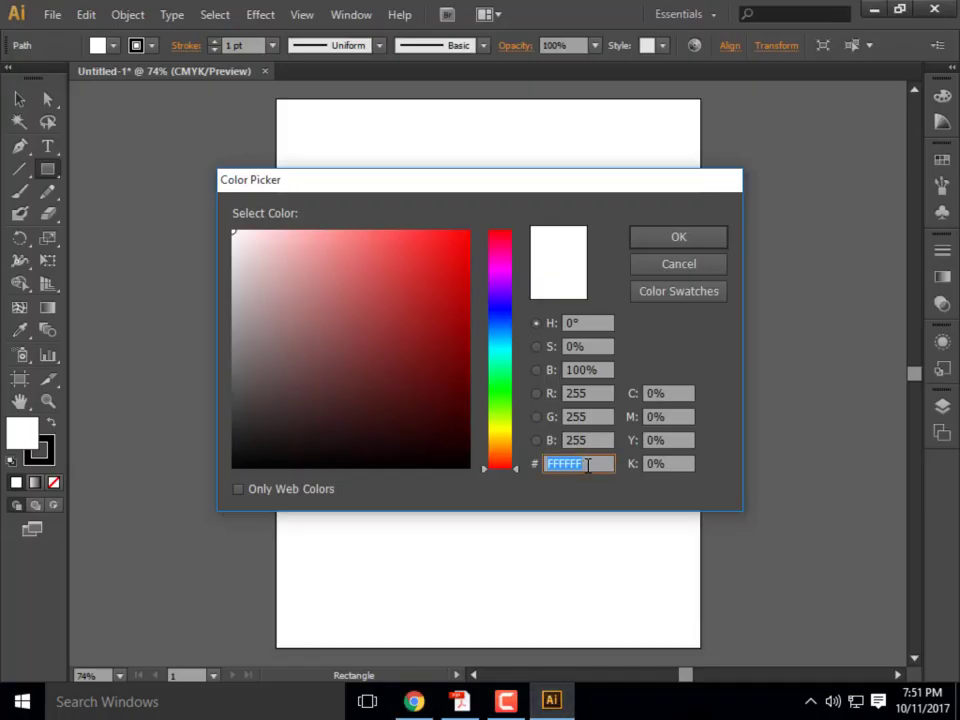
{"action": "type", "text": "8354b6"}
{"action": "key", "text": "Return"}
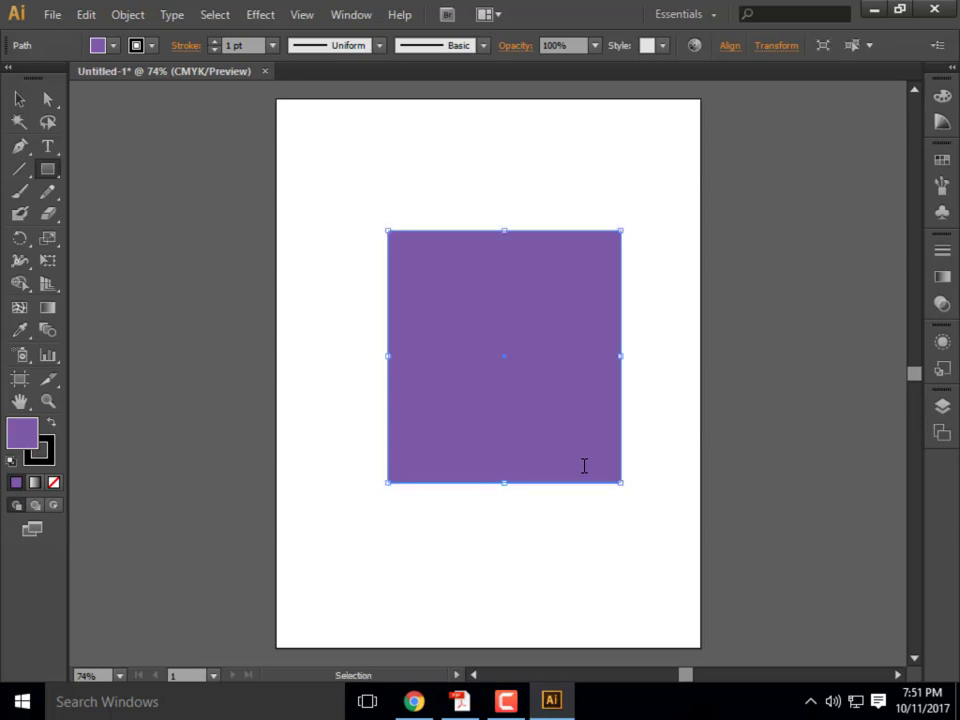
{"action": "key", "text": "d"}
- Reopen the fill Color Picker in red-channel mode, checking Paletton's RGB values for the purple
{"action": "double_click", "coordinate": [29, 450]}
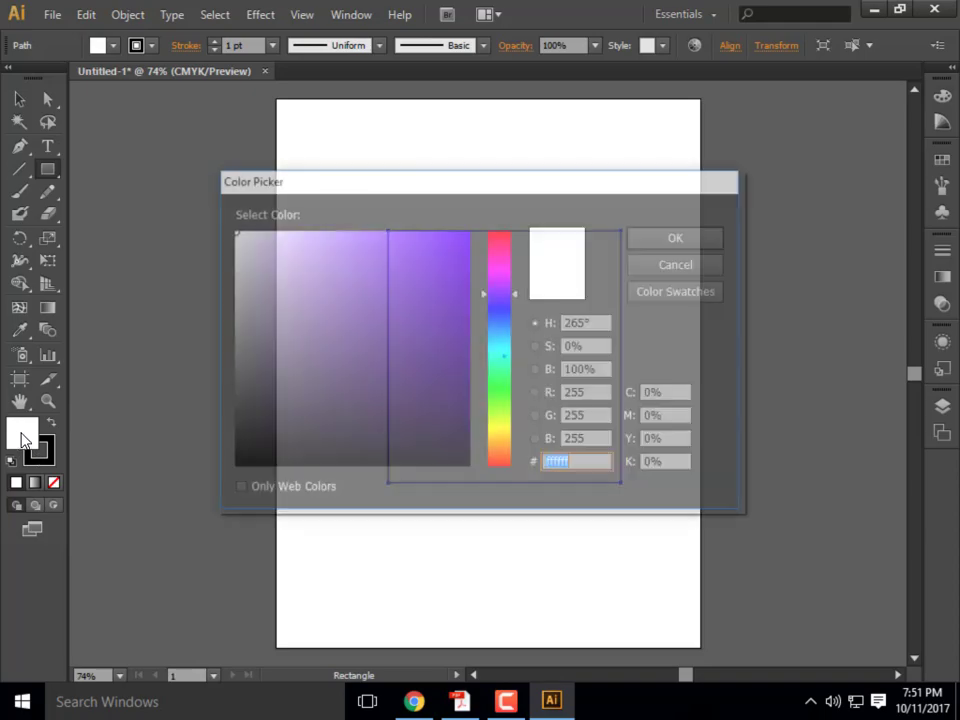
{"action": "left_click", "coordinate": [414, 702]}
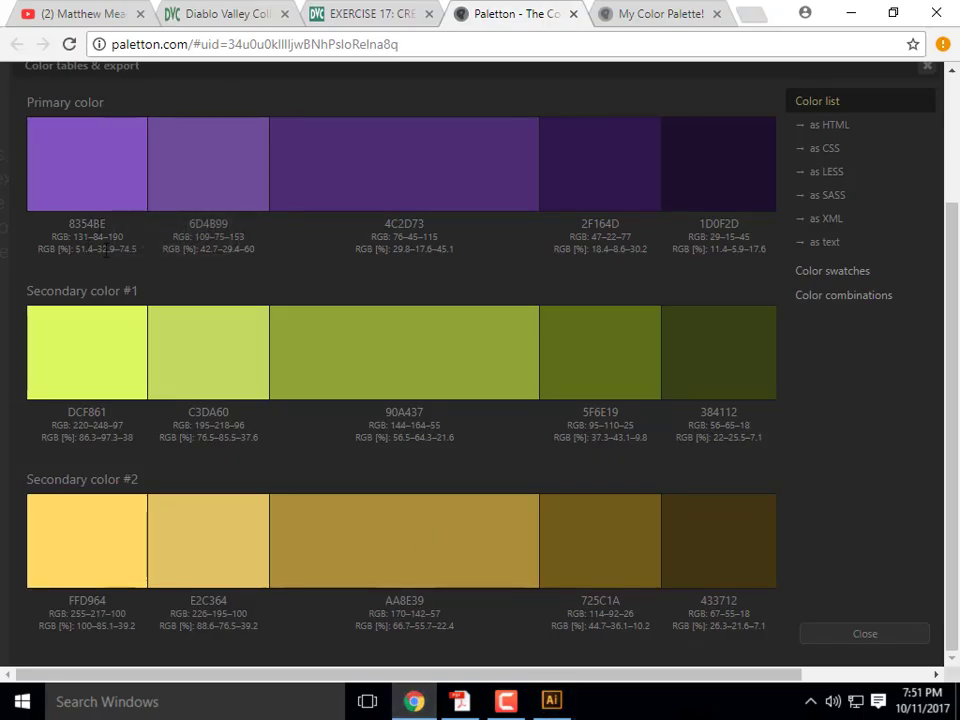
{"action": "left_click", "coordinate": [851, 12]}
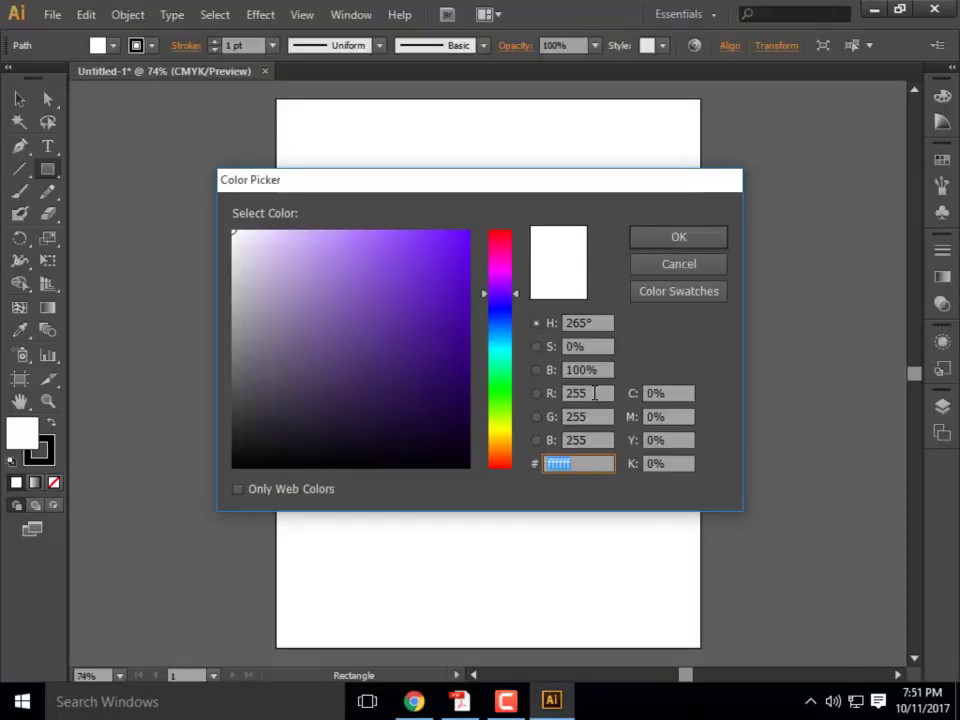
{"action": "left_click", "coordinate": [545, 395]}
{"action": "left_click", "coordinate": [543, 394]}
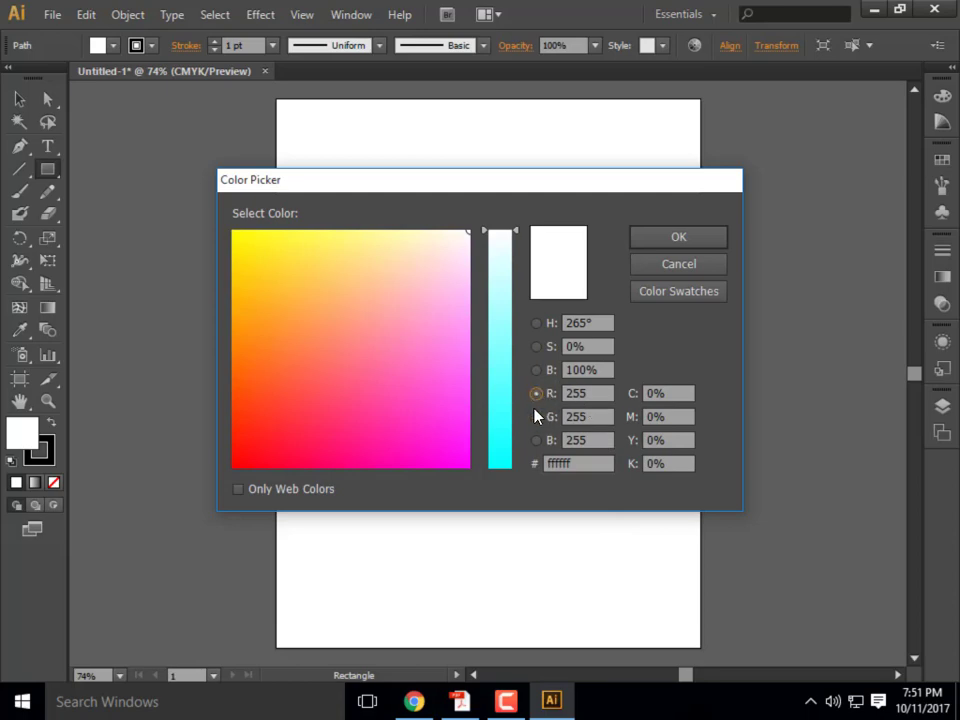
{"action": "left_click", "coordinate": [429, 711]}
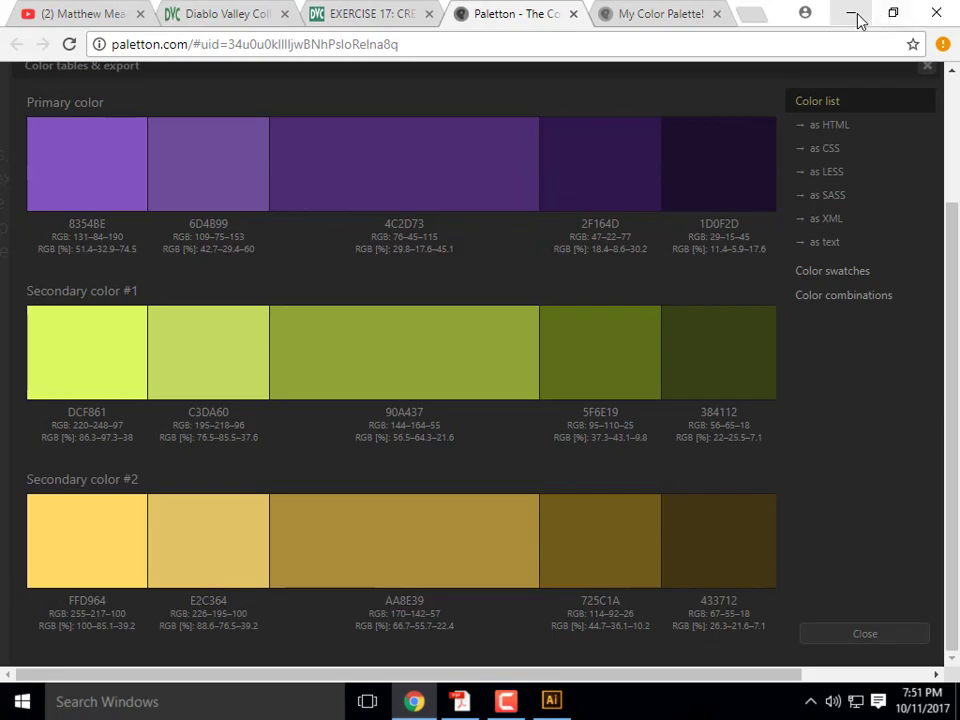
{"action": "left_click", "coordinate": [855, 16]}
- Set the fill colour to R 131, G 84, B 190 and confirm it
{"action": "left_click_drag", "start_coordinate": [596, 393], "coordinate": [530, 385]}
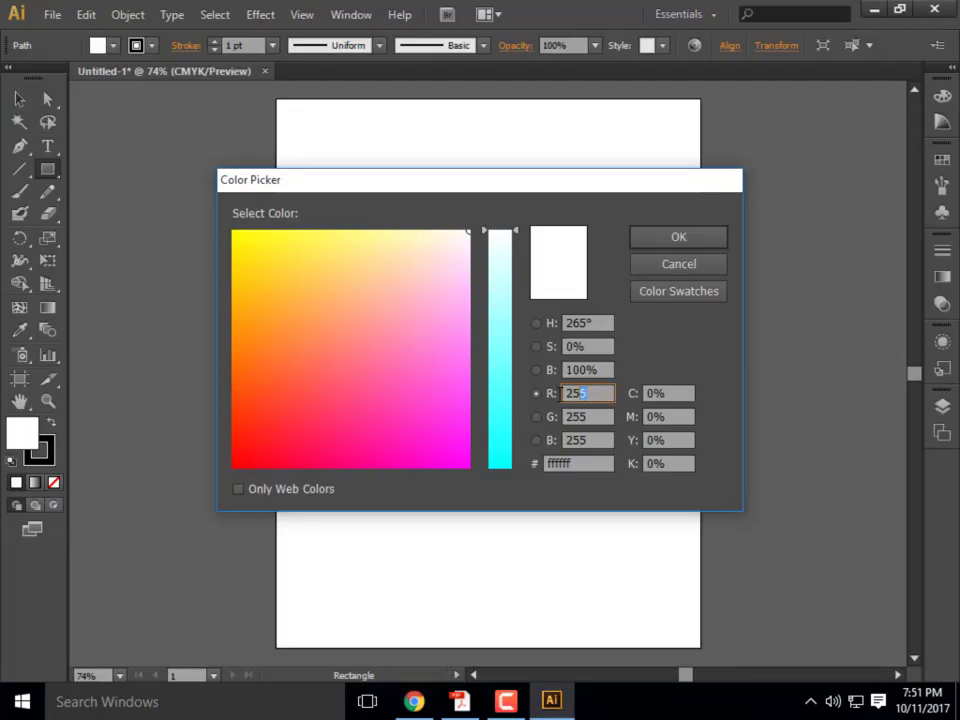
{"action": "type", "text": "131"}
{"action": "key", "text": "Tab"}
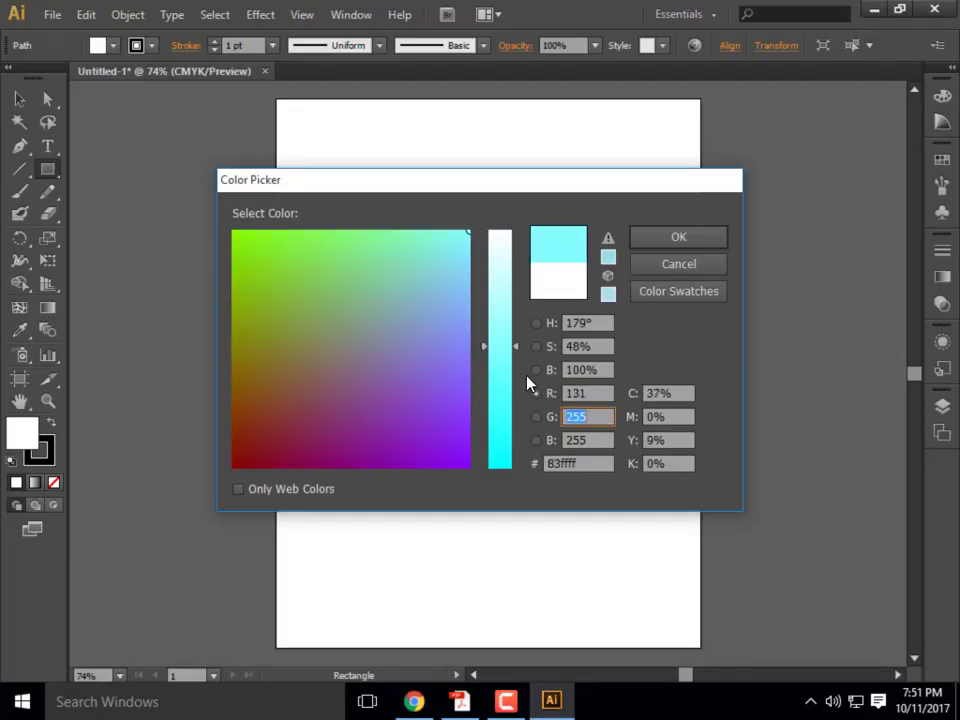
{"action": "type", "text": "84"}
{"action": "key", "text": "Tab"}
{"action": "type", "text": "190"}
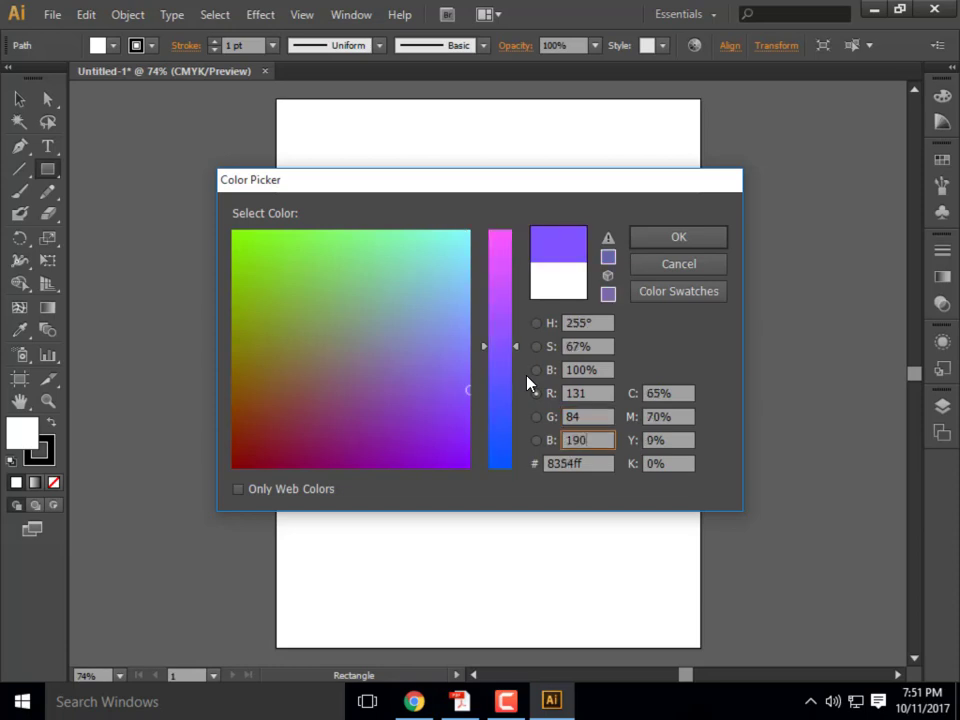
{"action": "key", "text": "Tab"}
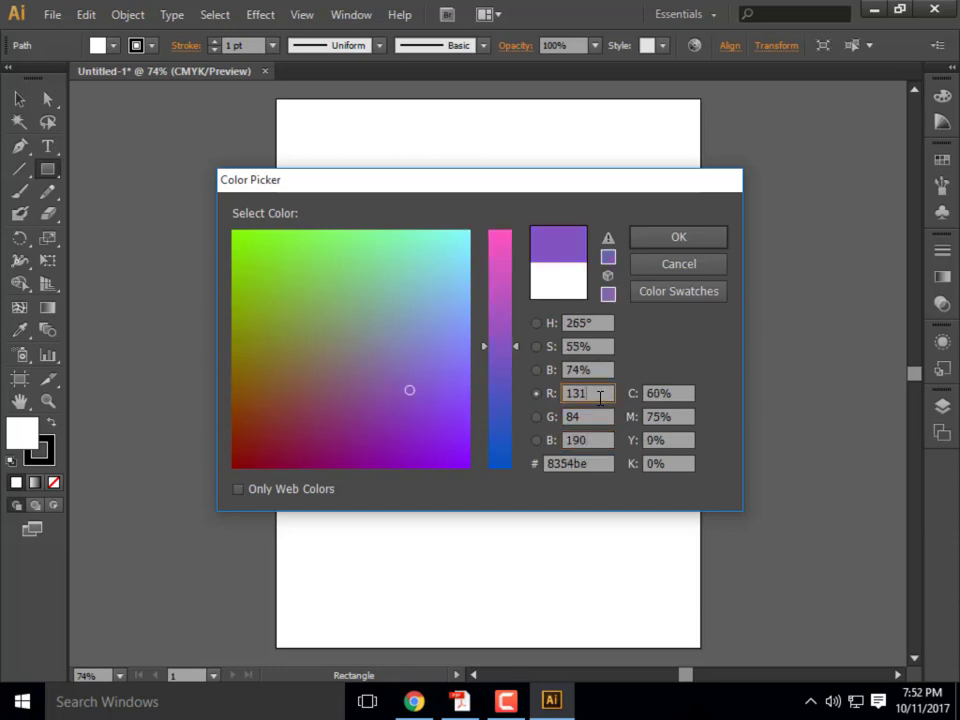
{"action": "key", "text": "Return"}
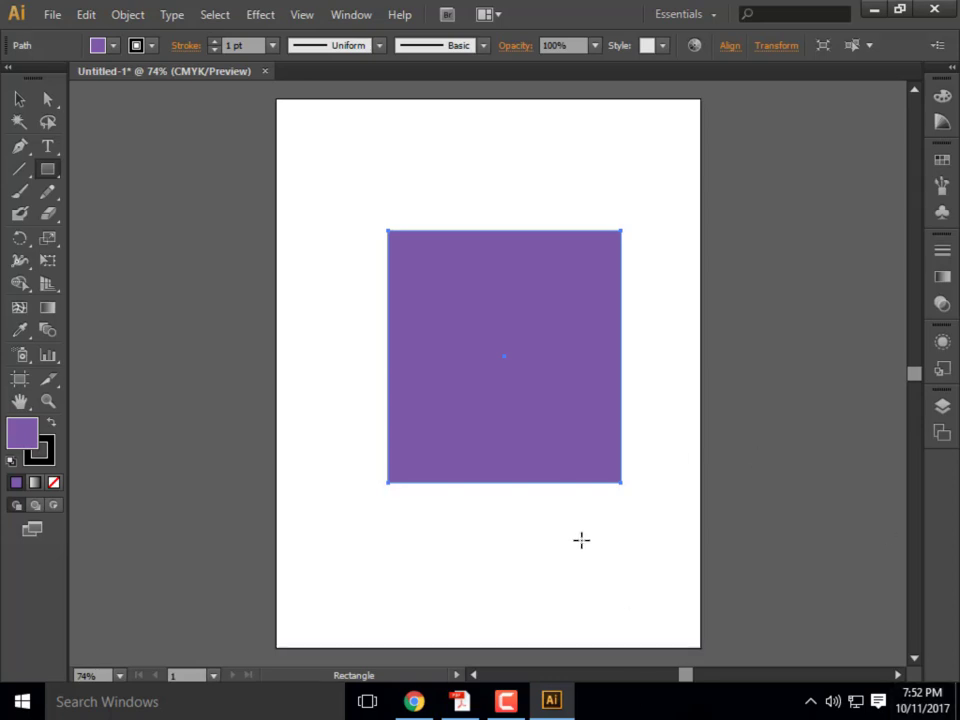
- Select and delete the purple trial rectangle, then minimize Illustrator
{"action": "left_click", "coordinate": [19, 98]}
{"action": "mouse_move", "coordinate": [607, 360]}
{"action": "left_mouse_down"}
{"action": "mouse_move", "coordinate": [587, 358]}
{"action": "mouse_move", "coordinate": [595, 373]}
{"action": "left_mouse_up"}
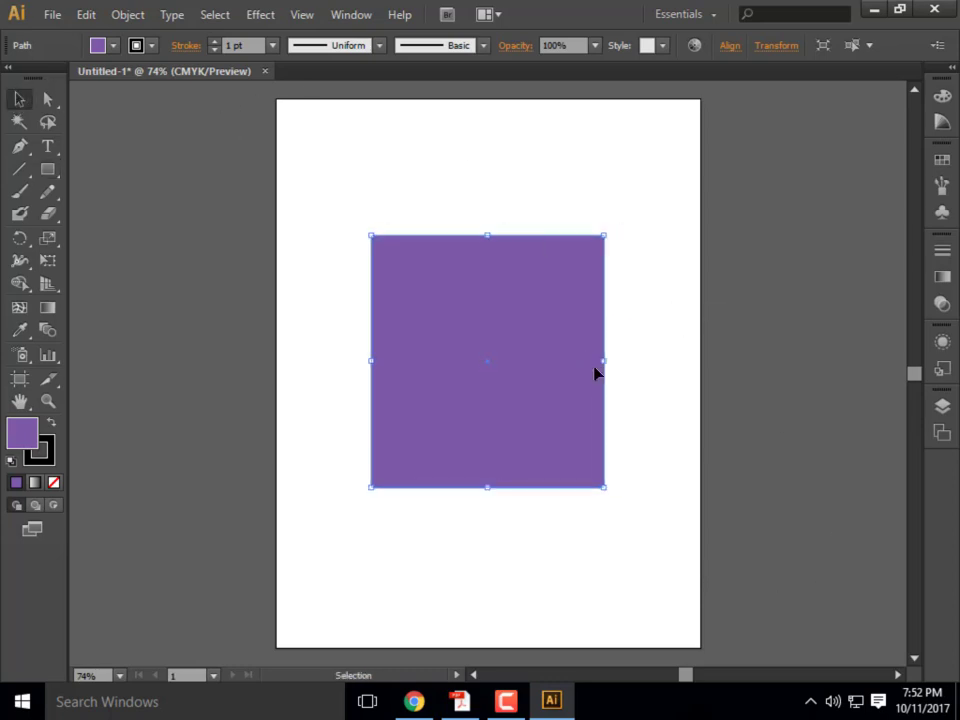
{"action": "left_click", "coordinate": [647, 360]}
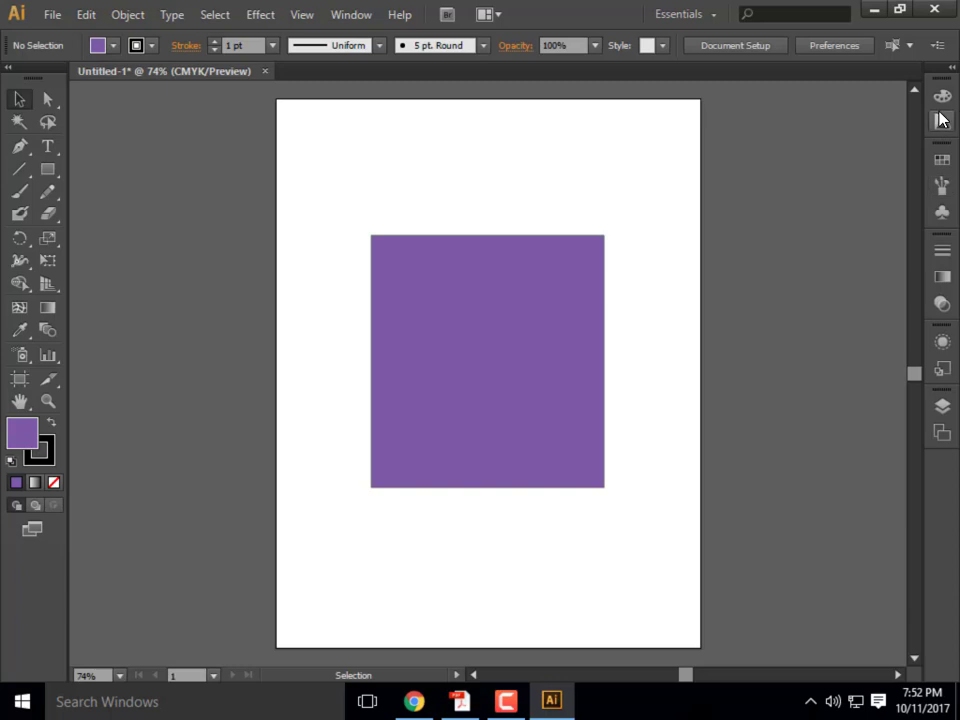
{"action": "left_click", "coordinate": [575, 248]}
{"action": "key", "text": "Delete"}
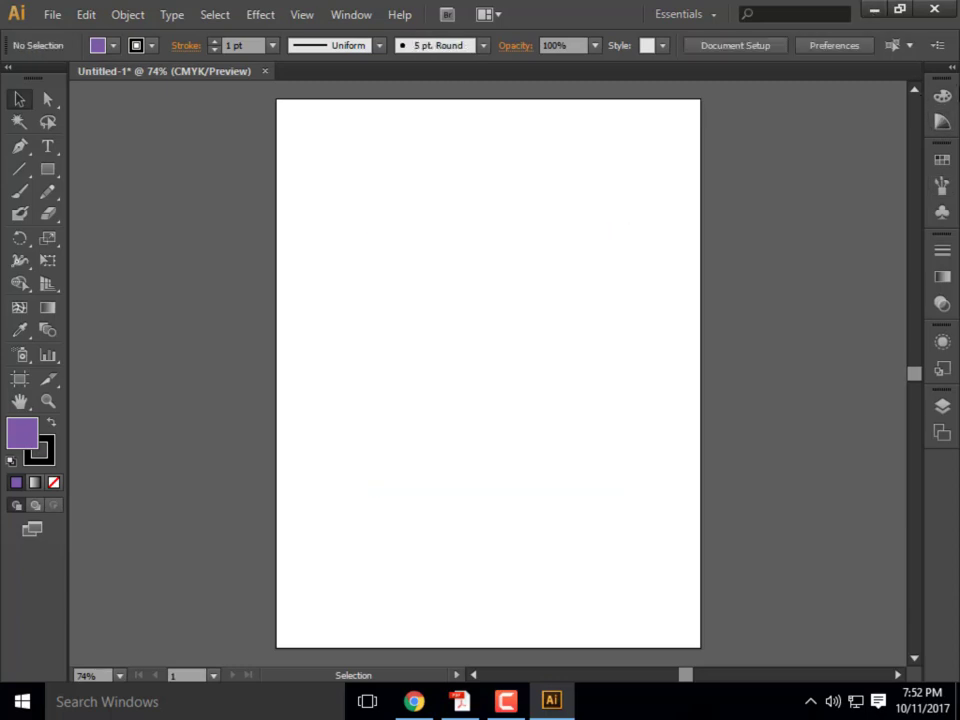
{"action": "left_click", "coordinate": [872, 10]}
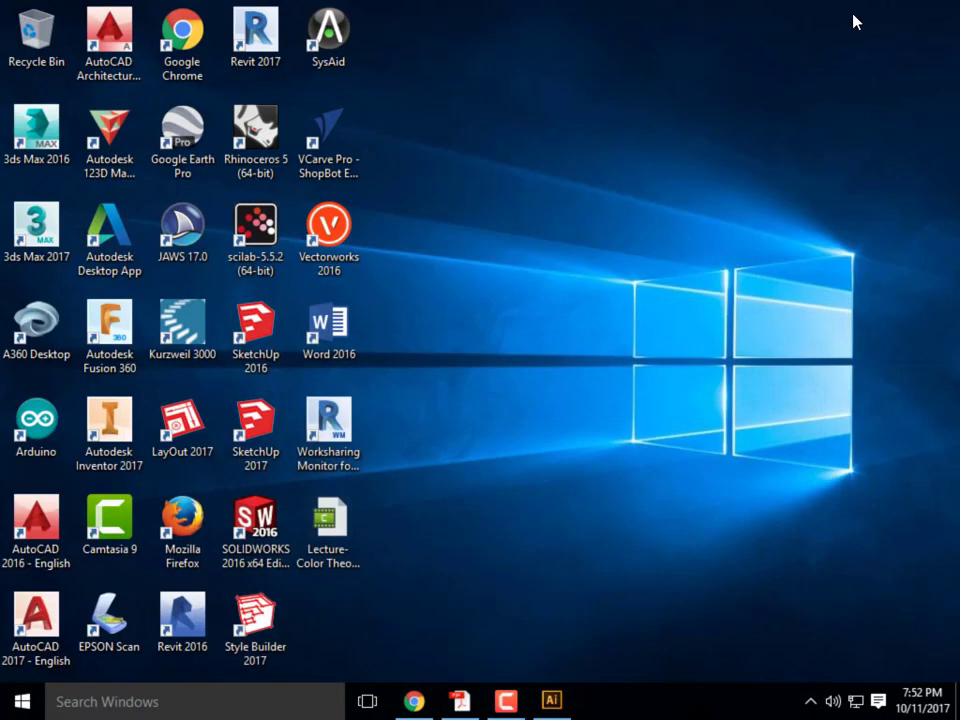
- Export Paletton's colour swatches as the Photoshop file mypalette.aco
{"action": "left_click", "coordinate": [414, 701]}
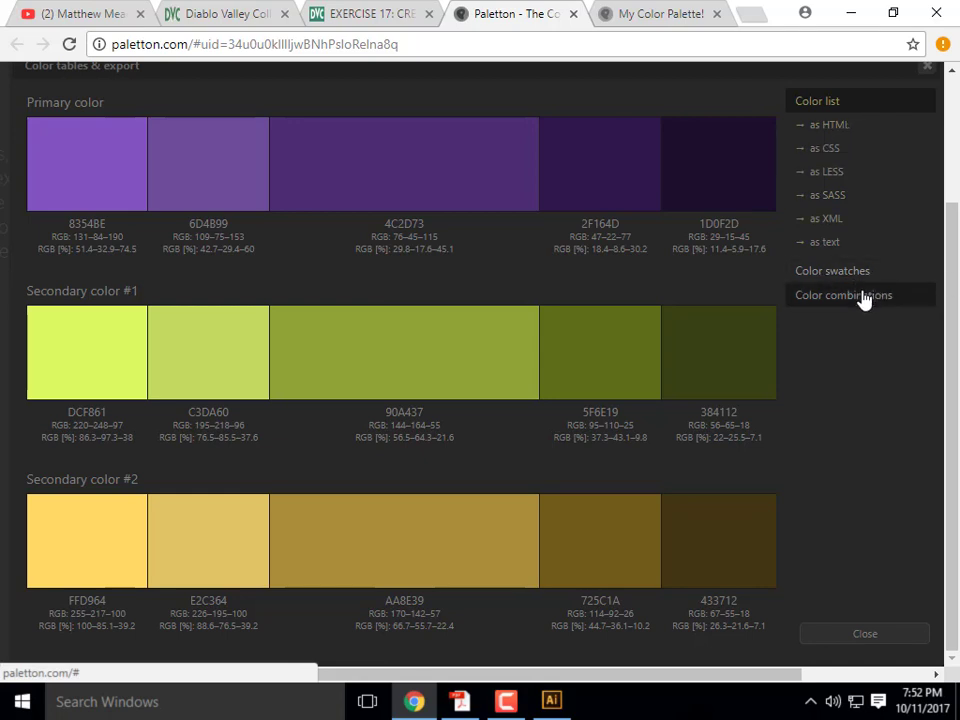
{"action": "left_click", "coordinate": [832, 271]}
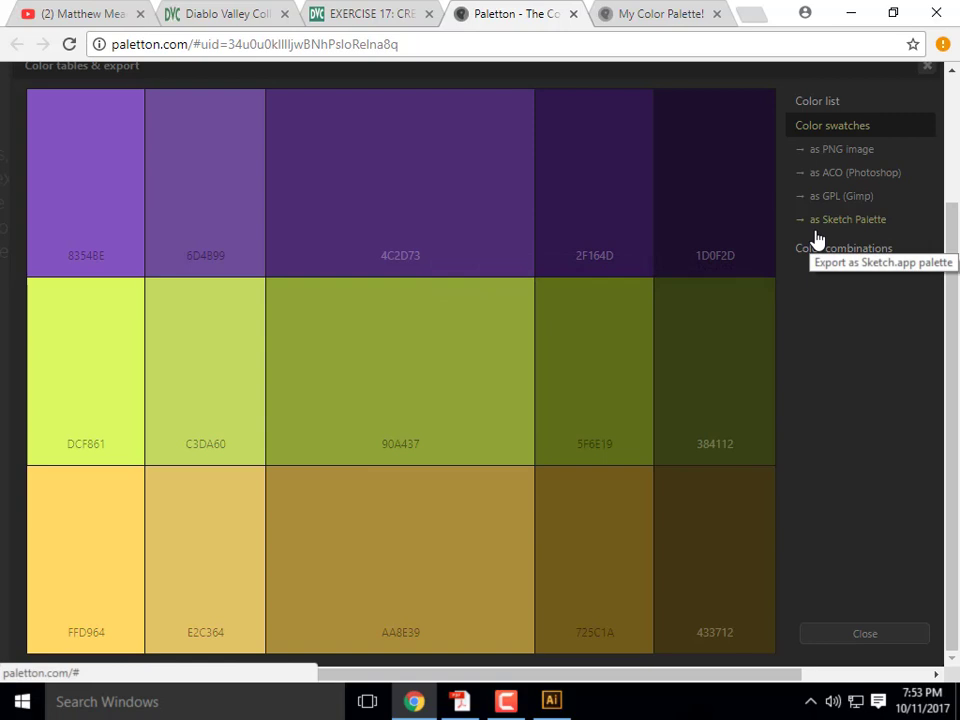
{"action": "left_click", "coordinate": [834, 176]}
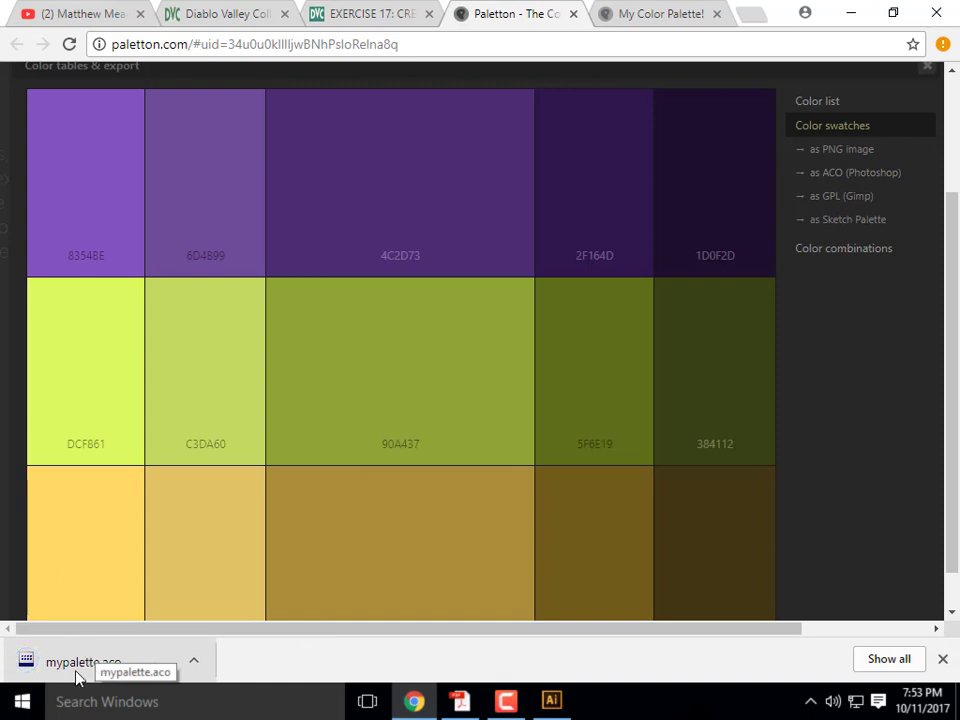
- Show the downloaded mypalette.aco in its folder and copy it
{"action": "left_click", "coordinate": [196, 660]}
{"action": "left_click", "coordinate": [278, 605]}
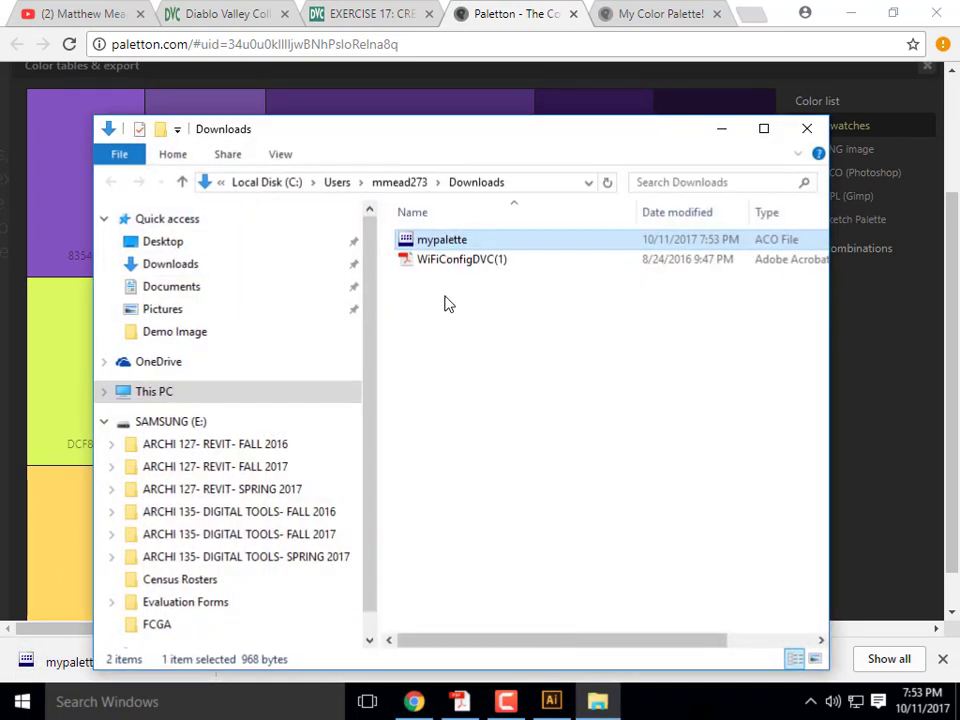
{"action": "right_click", "coordinate": [430, 245]}
{"action": "left_click", "coordinate": [497, 396]}
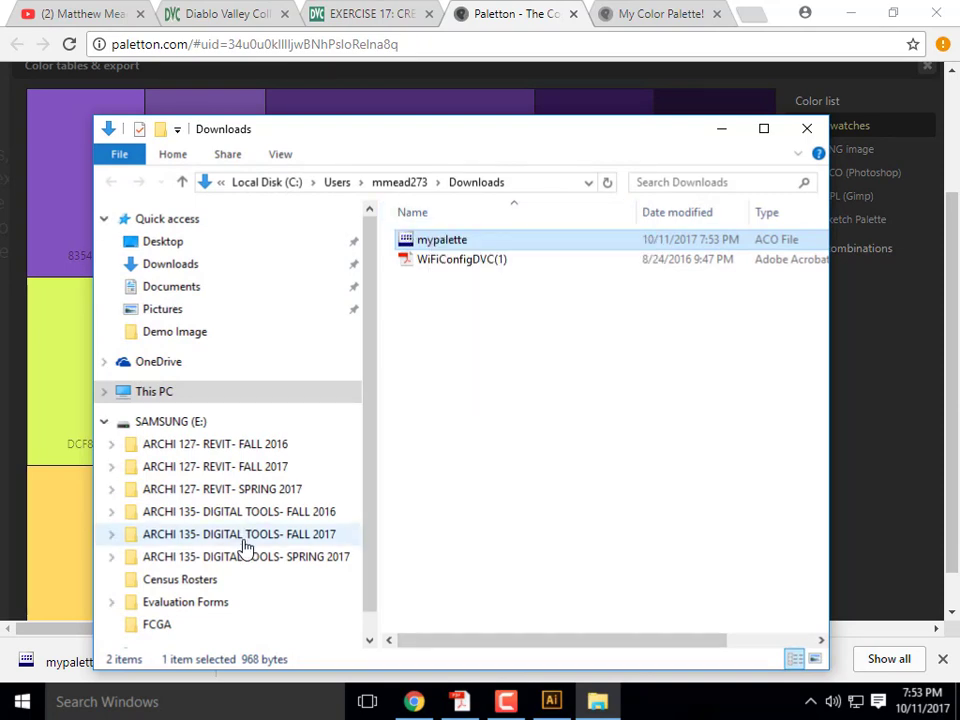
- Paste mypalette.aco into ARCHI 135's Week 9B- Content folder and minimize the windows
{"action": "left_click", "coordinate": [243, 540]}
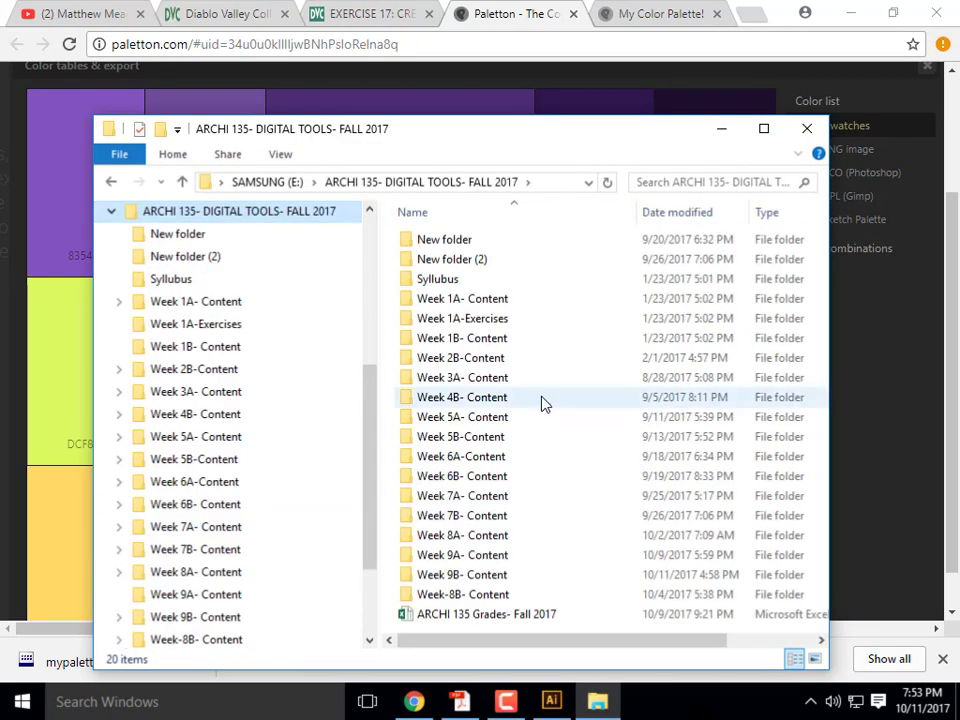
{"action": "double_click", "coordinate": [497, 576]}
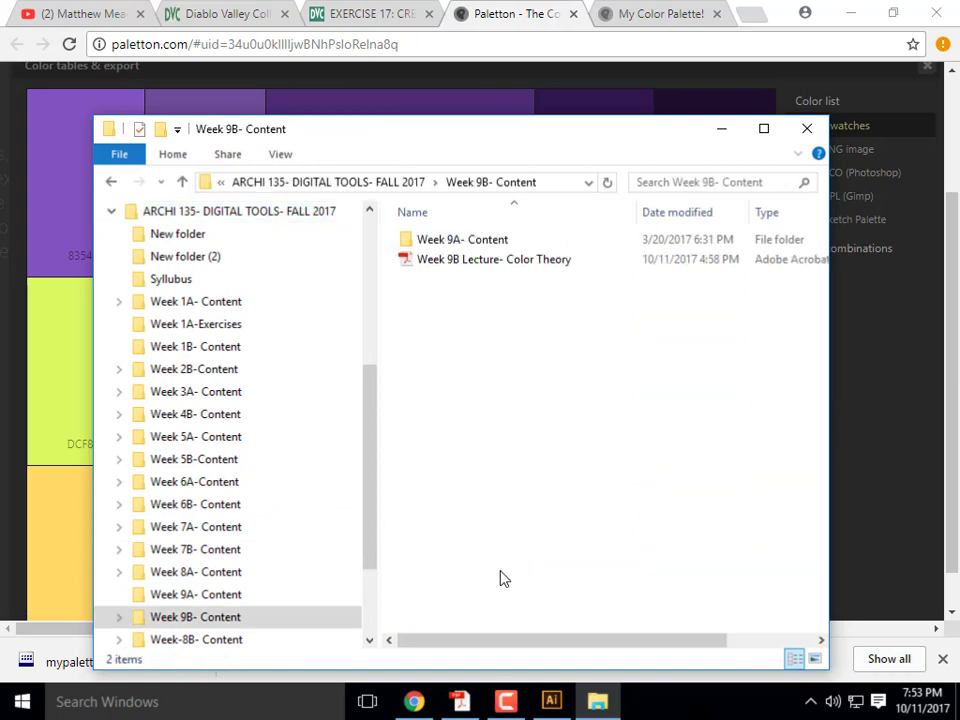
{"action": "right_click", "coordinate": [461, 320]}
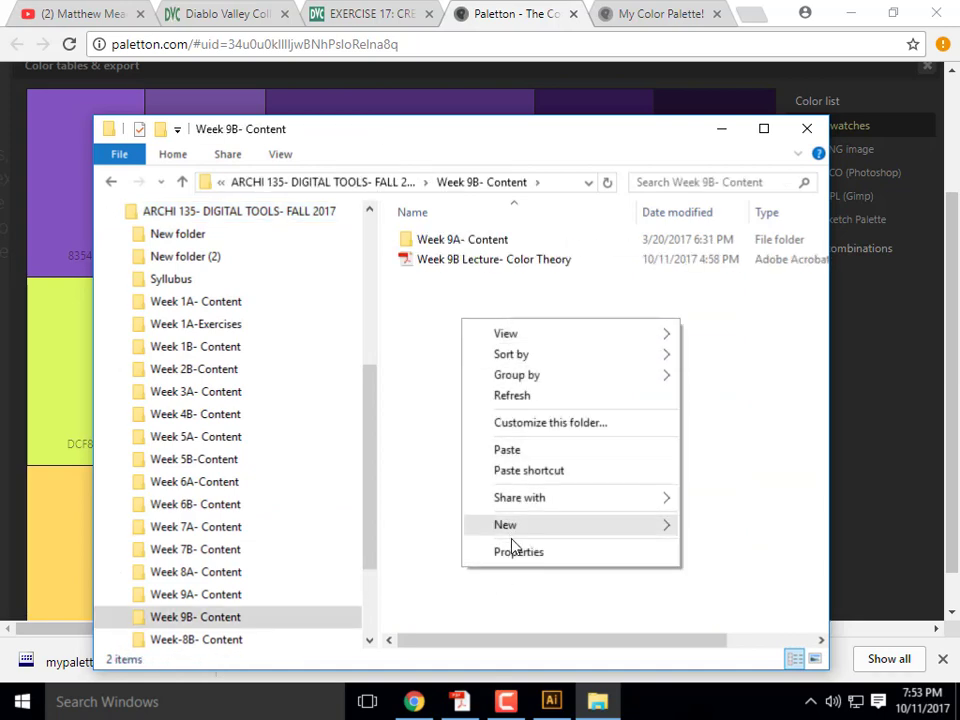
{"action": "left_click", "coordinate": [520, 450]}
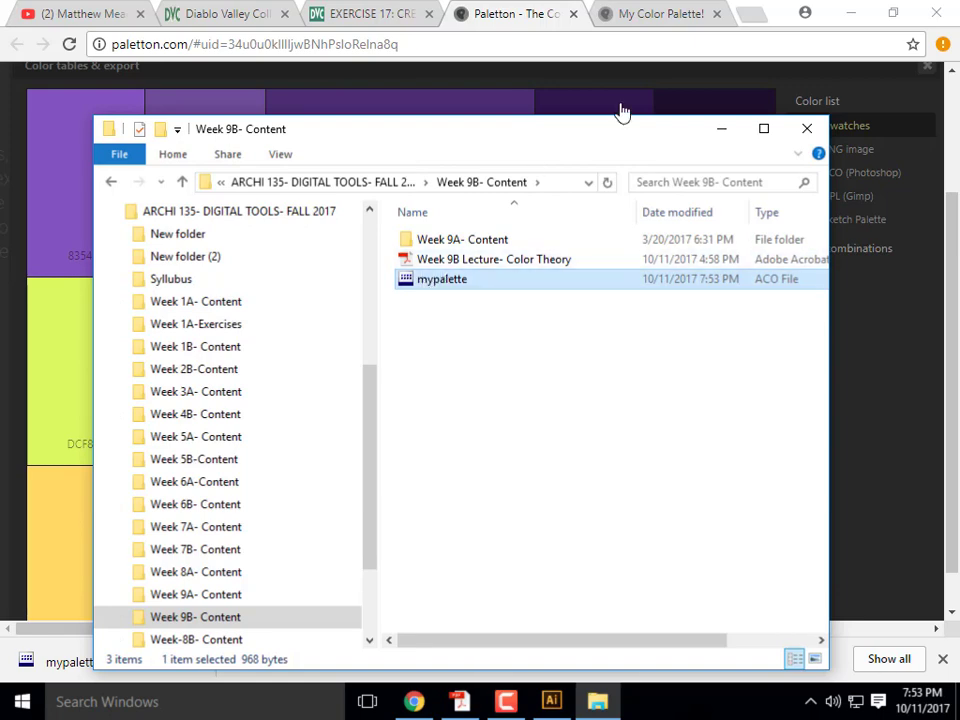
{"action": "left_click", "coordinate": [722, 129]}
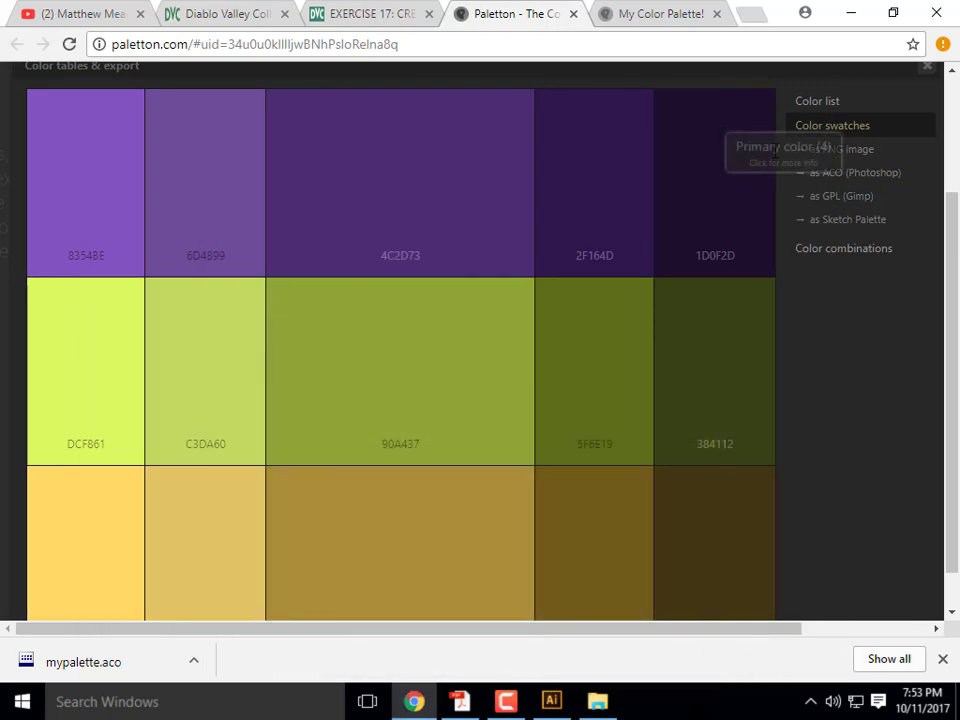
{"action": "left_click", "coordinate": [853, 12]}
- Launch Adobe Photoshop CS6 from Windows search
{"action": "left_click", "coordinate": [141, 694]}
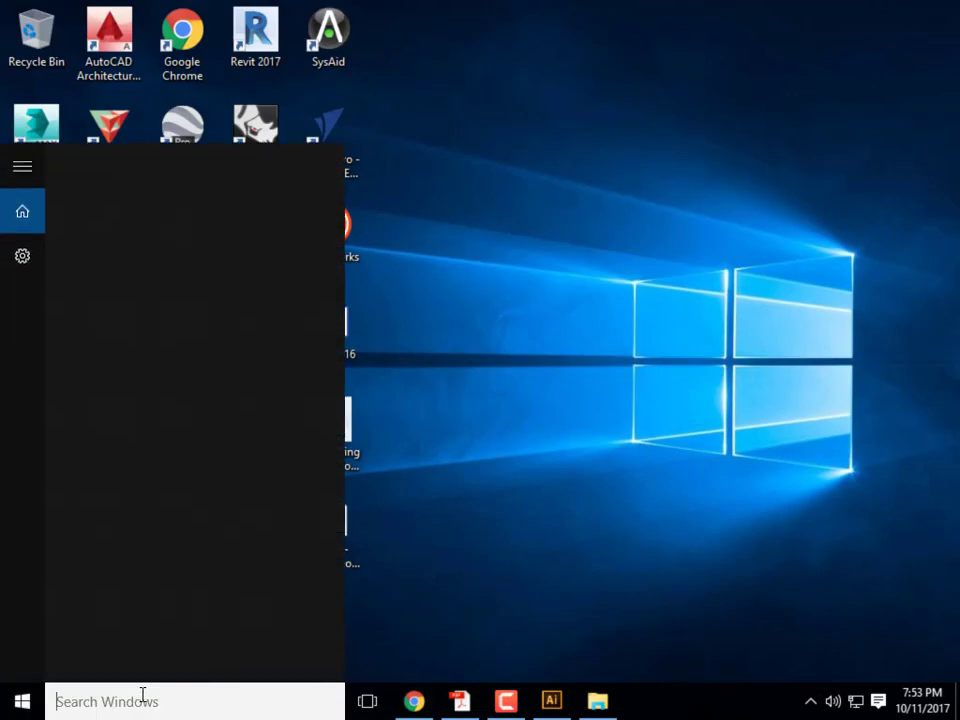
{"action": "type", "text": "phot"}
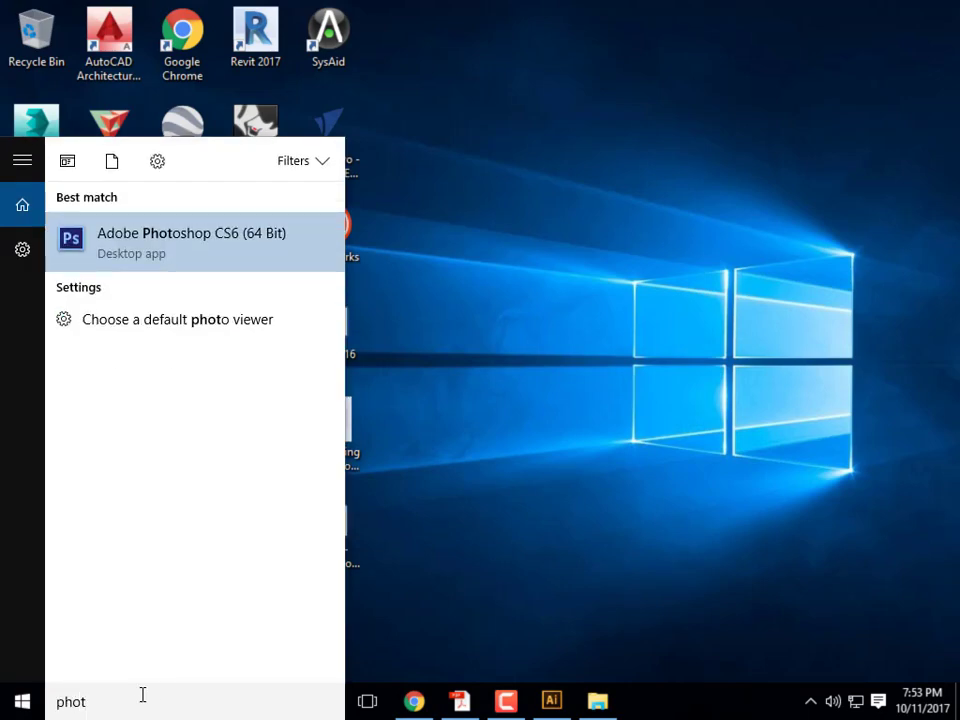
{"action": "left_click", "coordinate": [197, 245]}
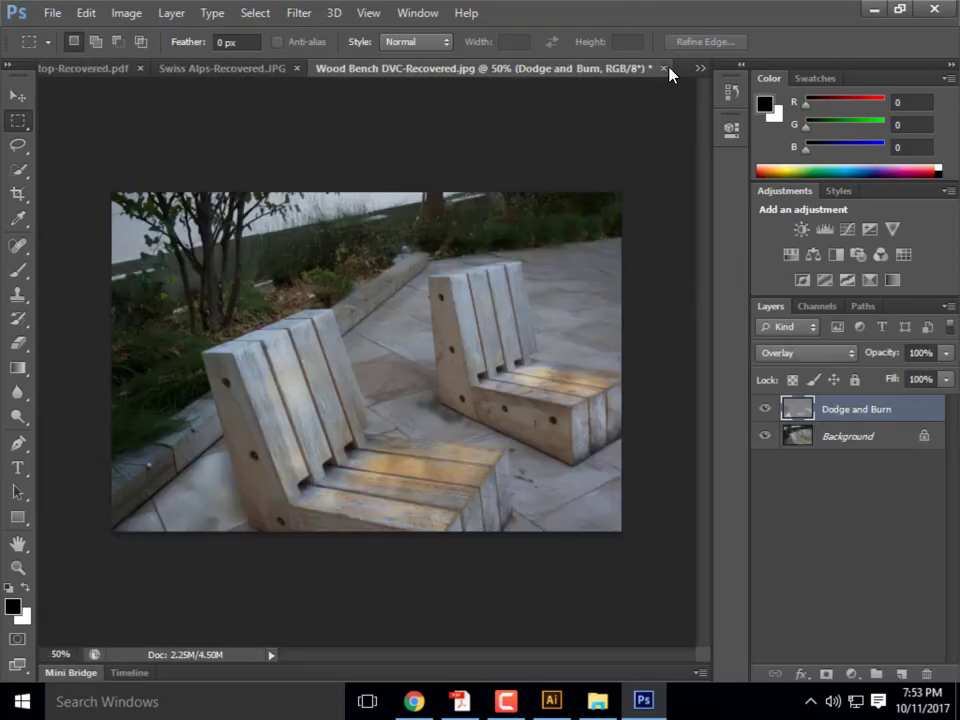
- Close the Wood Bench, Swiss Alps and Italian Rooftop images without saving
{"action": "left_click", "coordinate": [663, 68]}
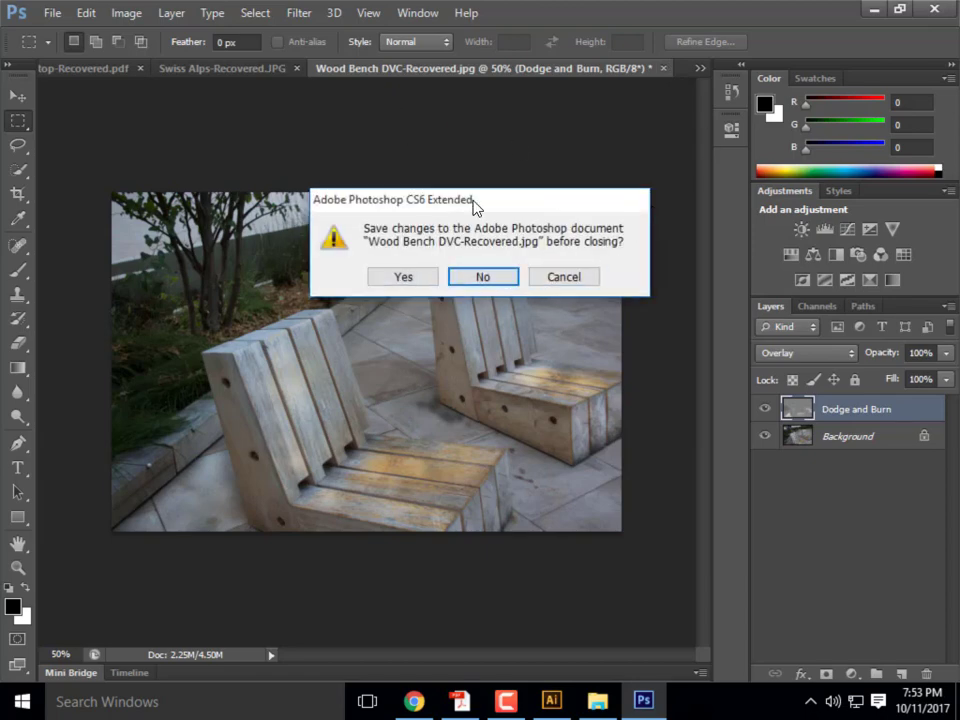
{"action": "left_click", "coordinate": [493, 279]}
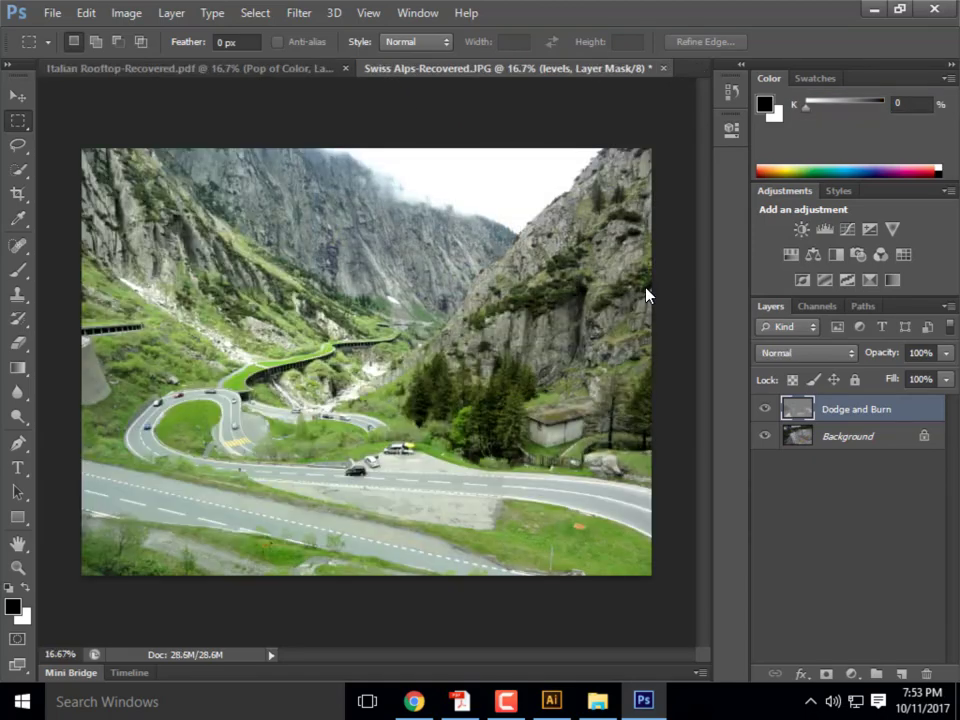
{"action": "left_click", "coordinate": [663, 68]}
{"action": "left_click", "coordinate": [484, 279]}
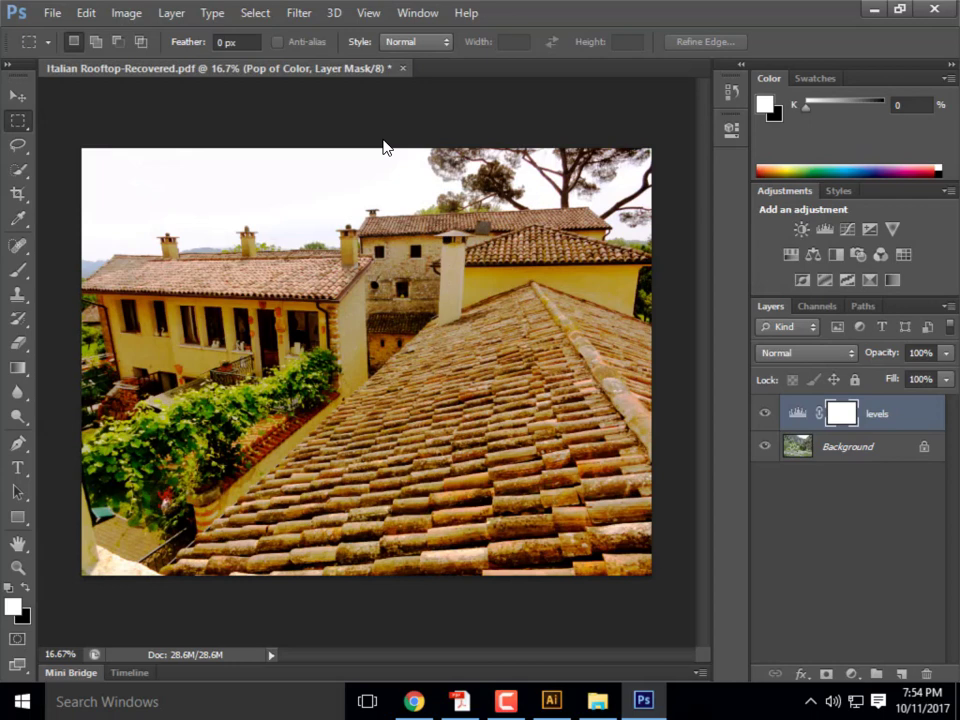
{"action": "left_click", "coordinate": [403, 68]}
{"action": "left_click", "coordinate": [482, 279]}
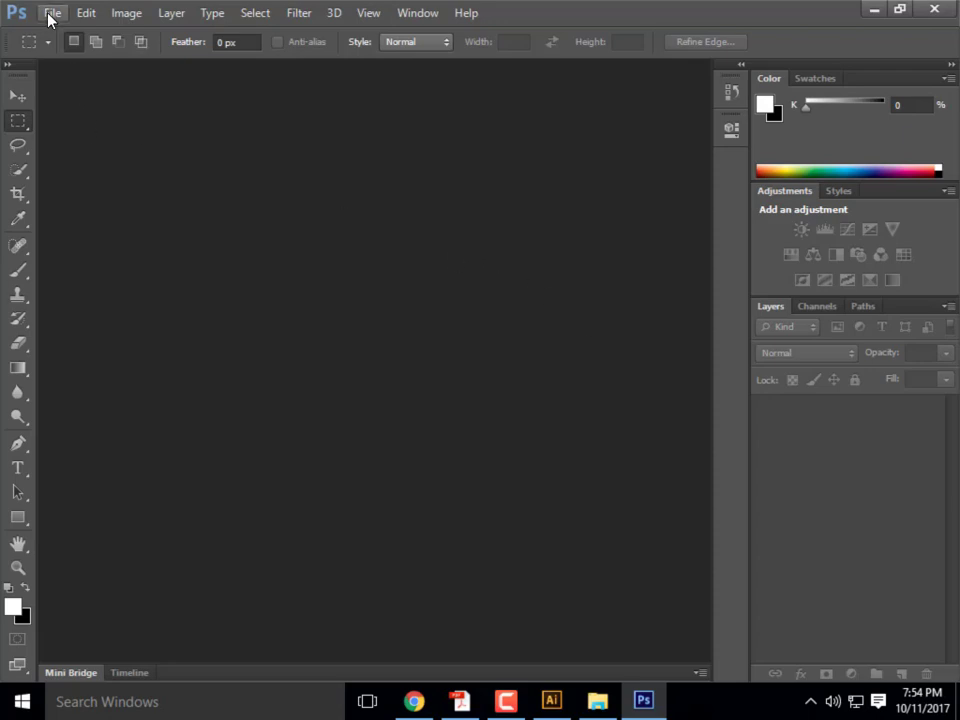
- Look through the Edit menu commands, then dismiss the open menus
{"action": "left_click", "coordinate": [88, 10]}
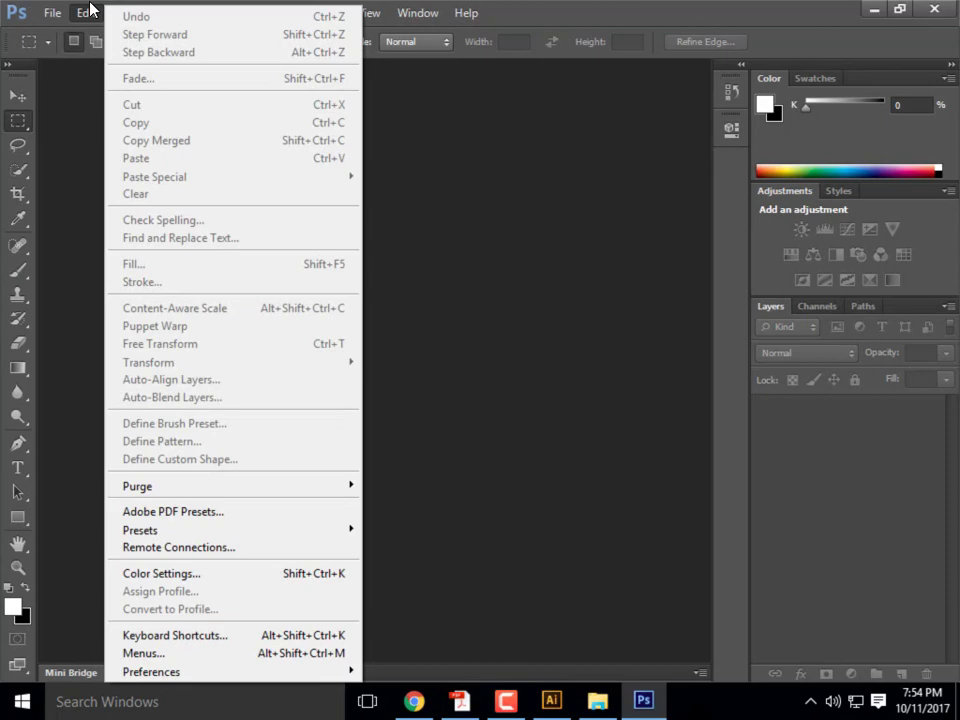
{"action": "mouse_move", "coordinate": [52, 12]}
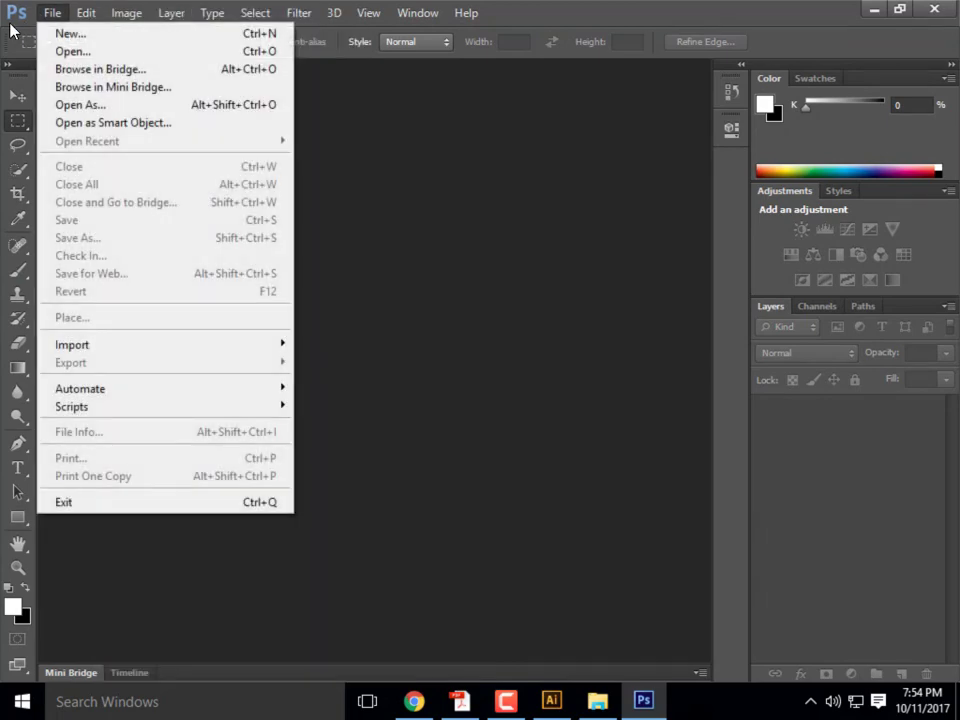
{"action": "mouse_move", "coordinate": [92, 13]}
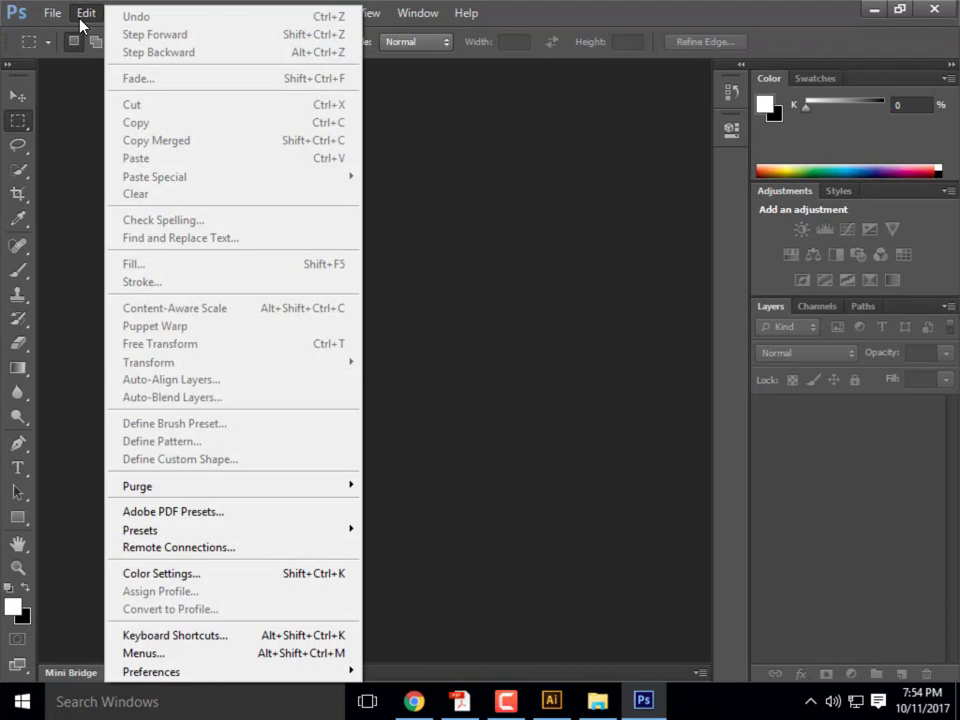
{"action": "mouse_move", "coordinate": [206, 533]}
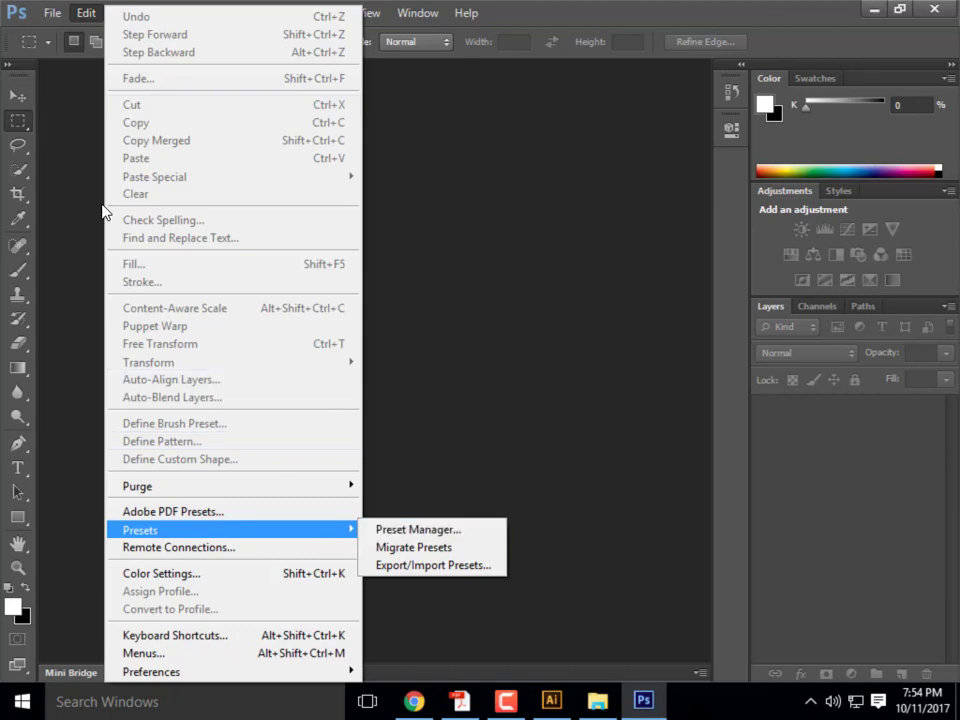
{"action": "left_click", "coordinate": [467, 133]}
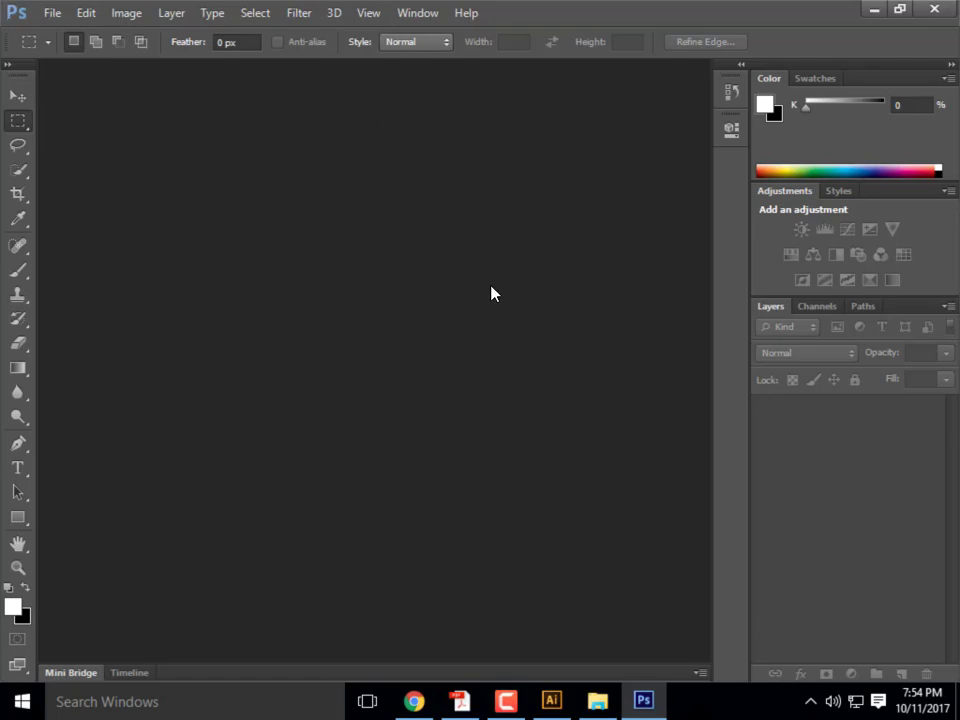
- Check and close the Adobe PDF Presets window, then bring up the Edit > Presets submenu
{"action": "left_click", "coordinate": [89, 15]}
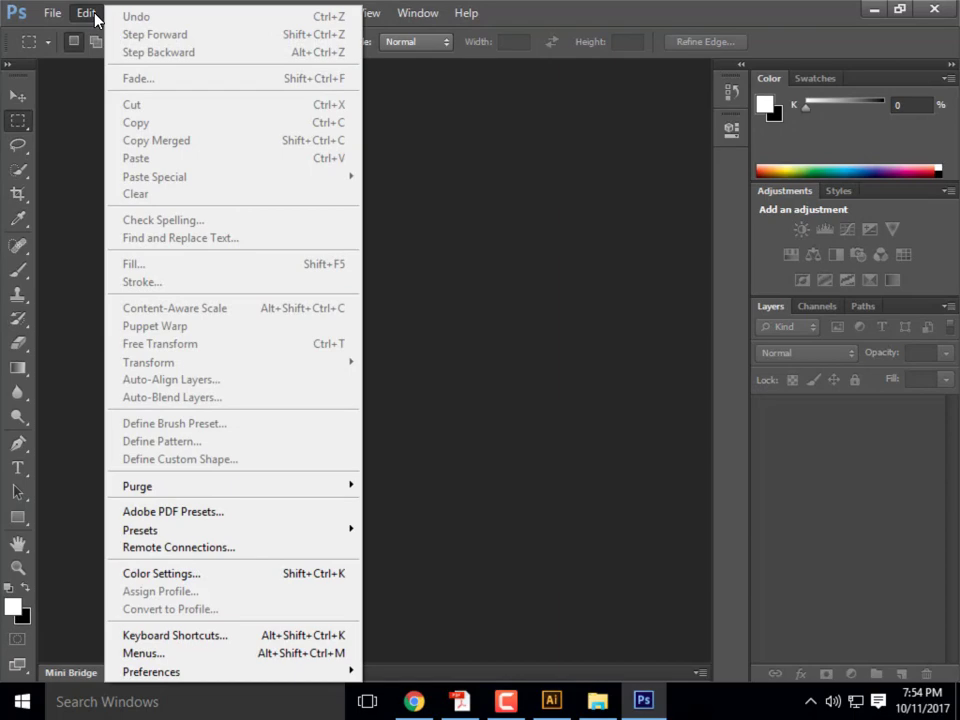
{"action": "left_click", "coordinate": [256, 515]}
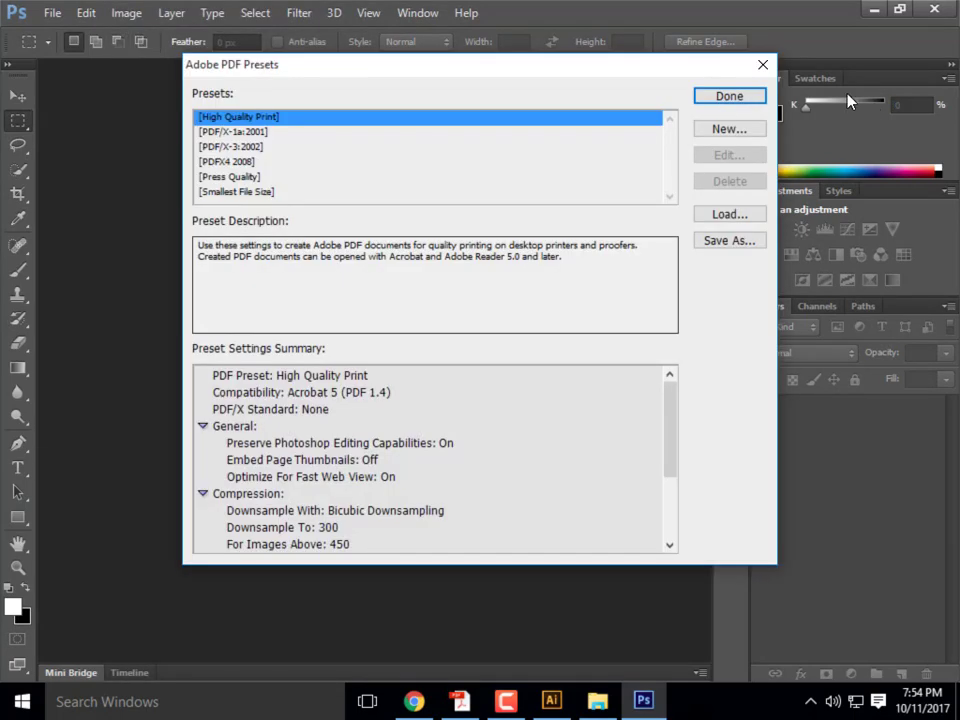
{"action": "left_click", "coordinate": [762, 65]}
{"action": "left_click", "coordinate": [86, 13]}
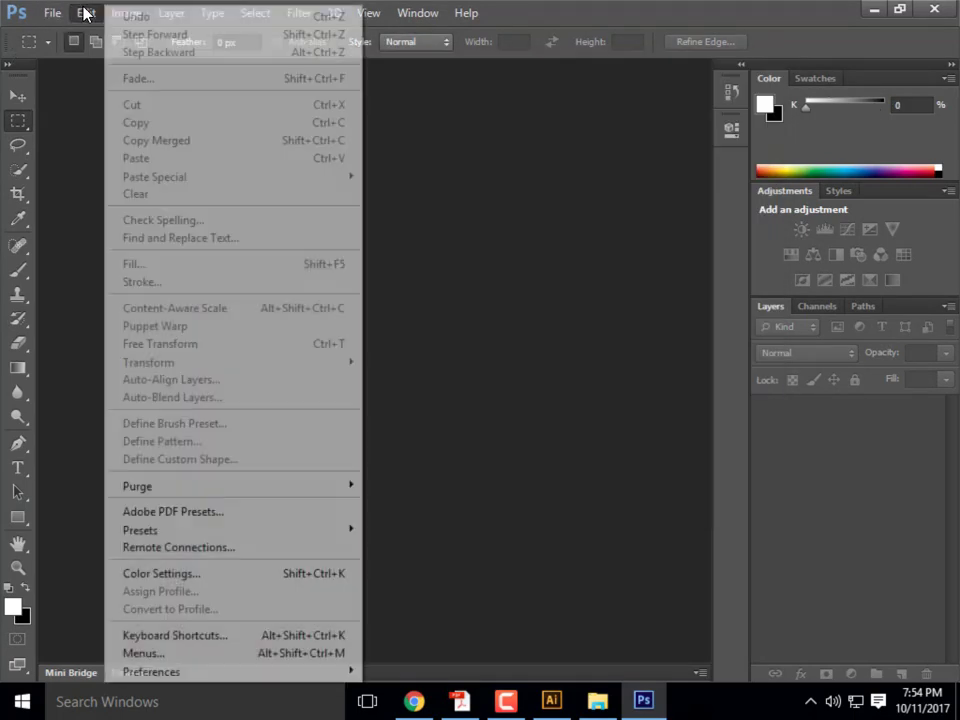
{"action": "mouse_move", "coordinate": [164, 536]}
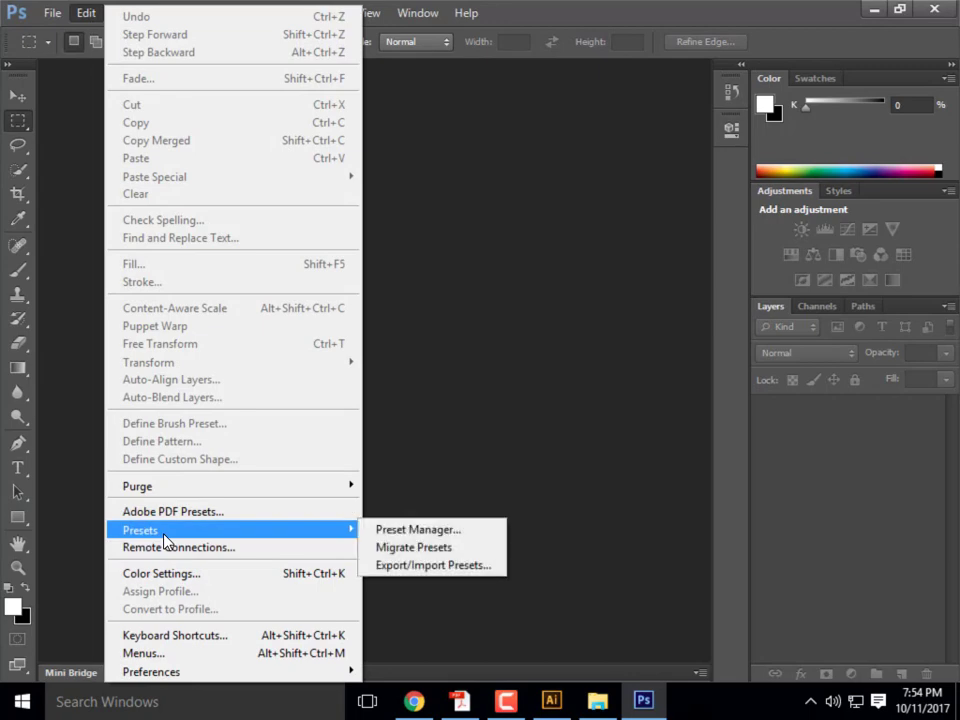
- Open the Preset Manager, switch its preset type from Brushes to Swatches, and show the gear menu
{"action": "left_click", "coordinate": [388, 532]}
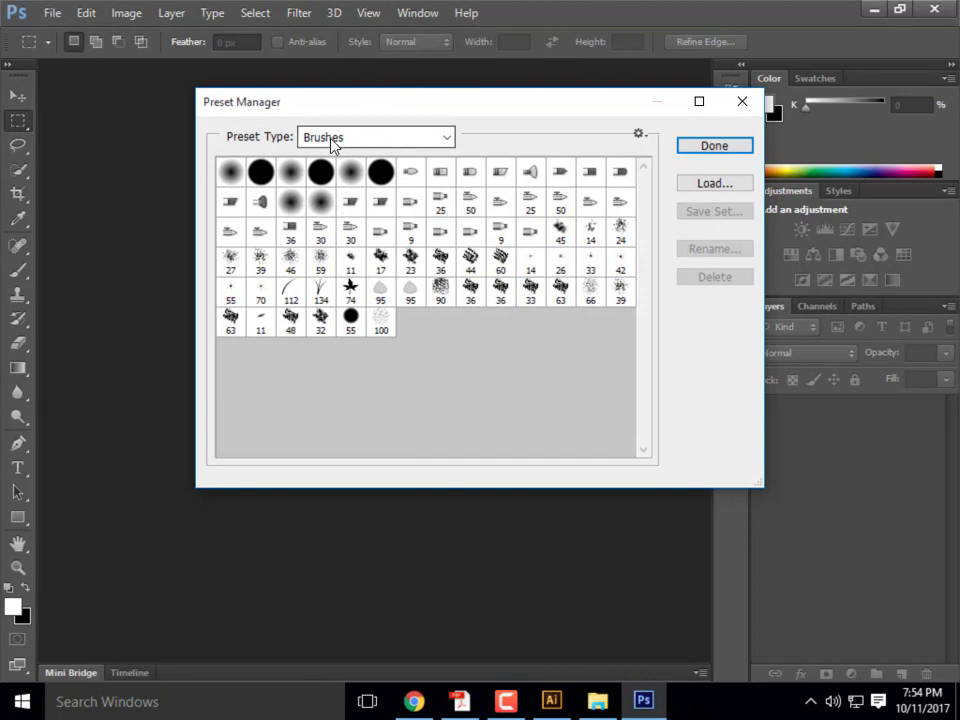
{"action": "left_click", "coordinate": [447, 140]}
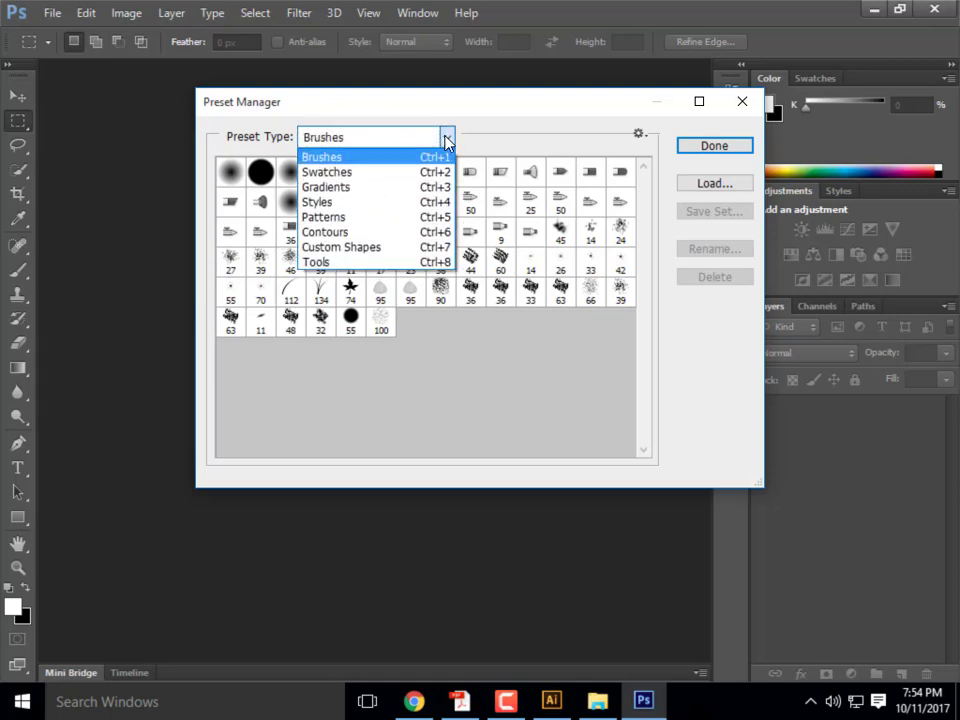
{"action": "left_click", "coordinate": [341, 175]}
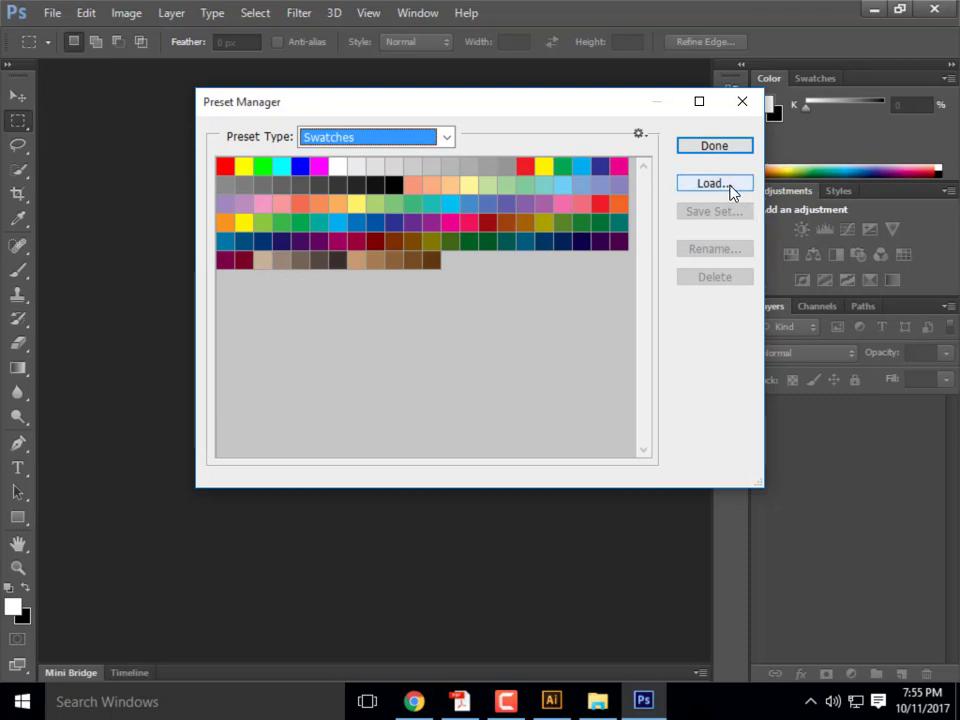
{"action": "left_click", "coordinate": [644, 136]}
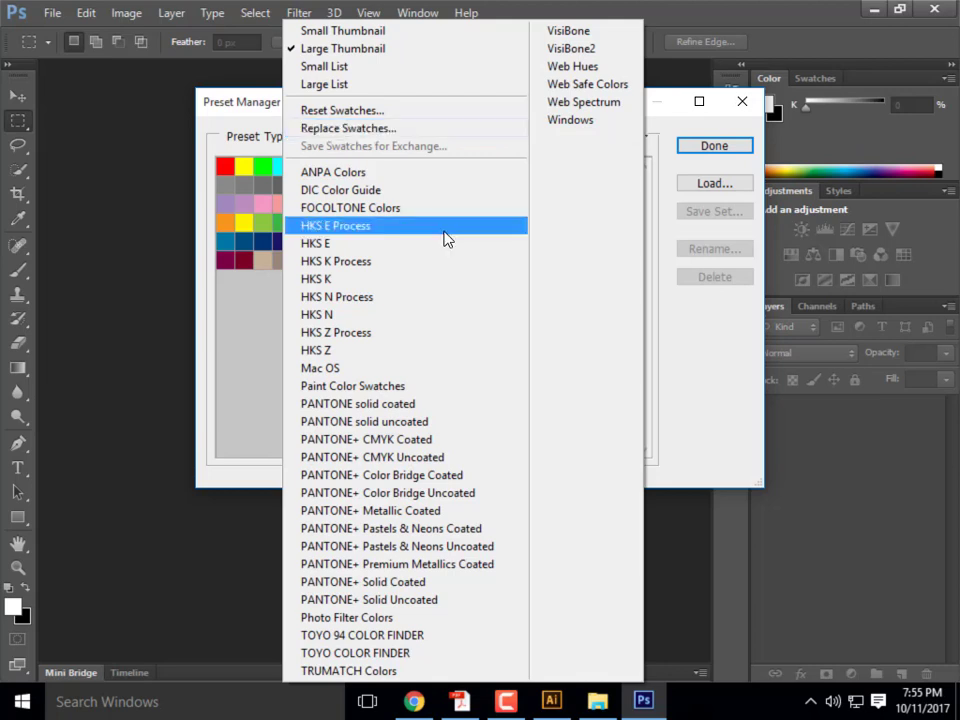
- Replace the swatches with mypalette from SAMSUNG (E:) > ARCHI 135 > Week 9B- Content, then close the dialog
{"action": "left_click", "coordinate": [355, 130]}
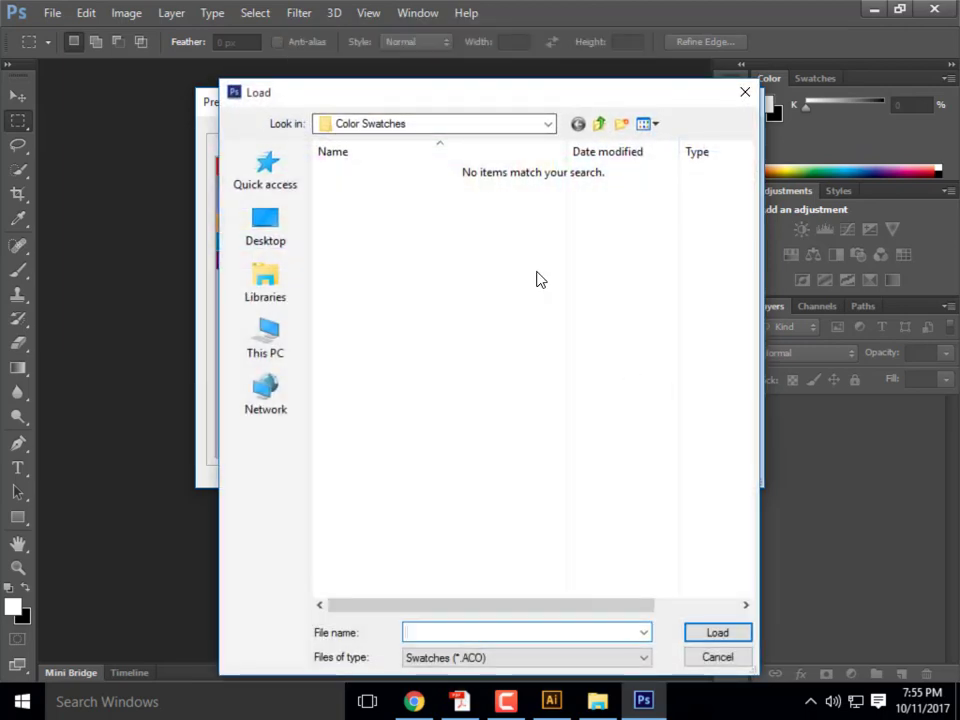
{"action": "left_click", "coordinate": [549, 124]}
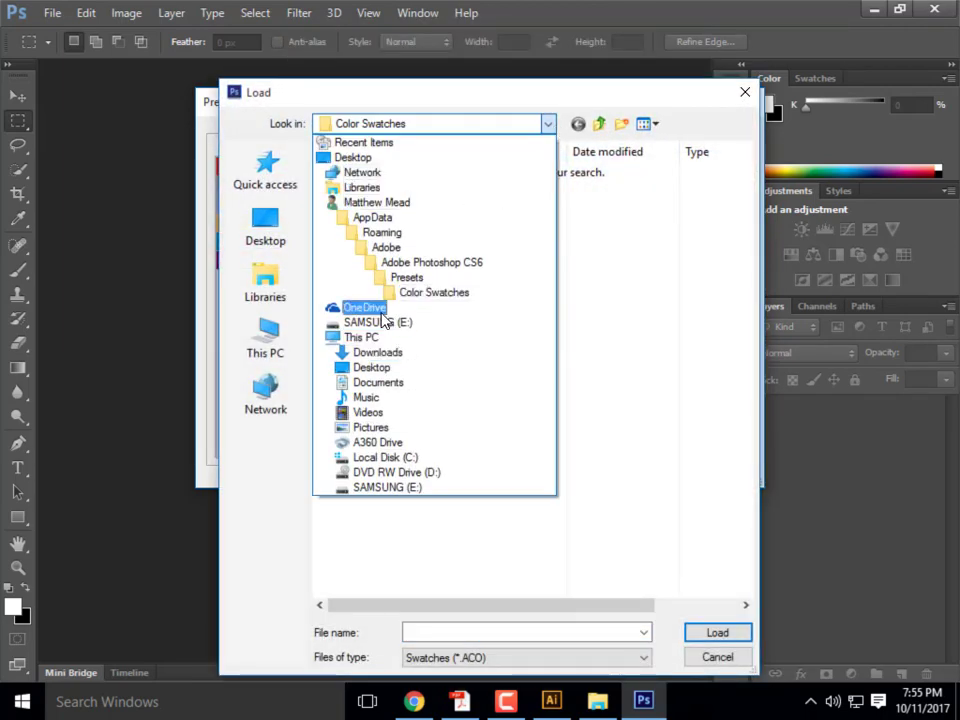
{"action": "left_click", "coordinate": [390, 328]}
{"action": "double_click", "coordinate": [407, 245]}
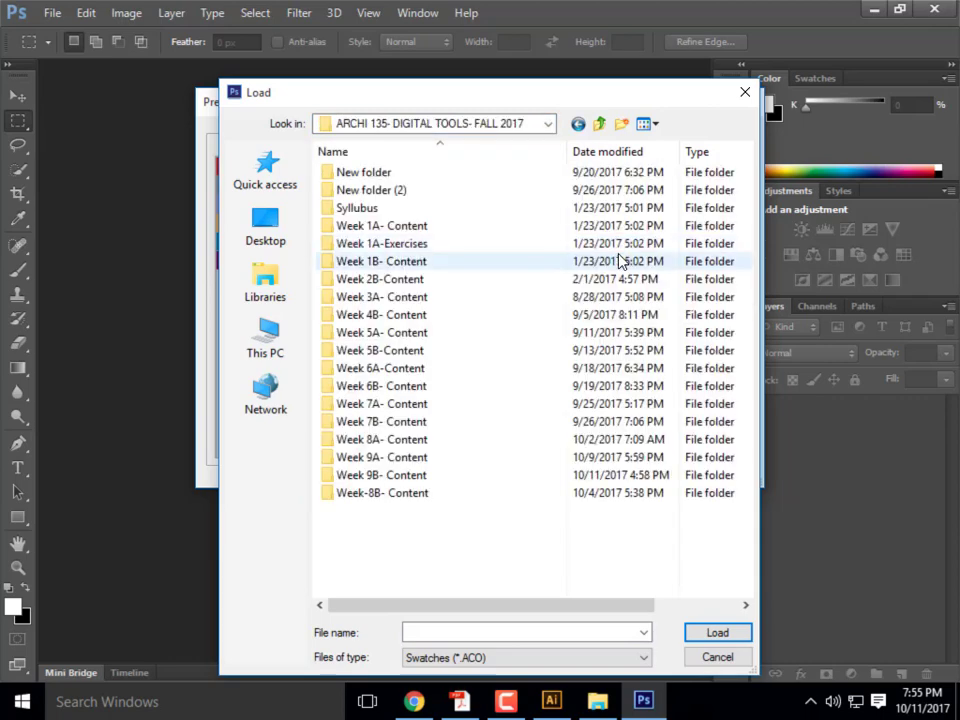
{"action": "double_click", "coordinate": [431, 475]}
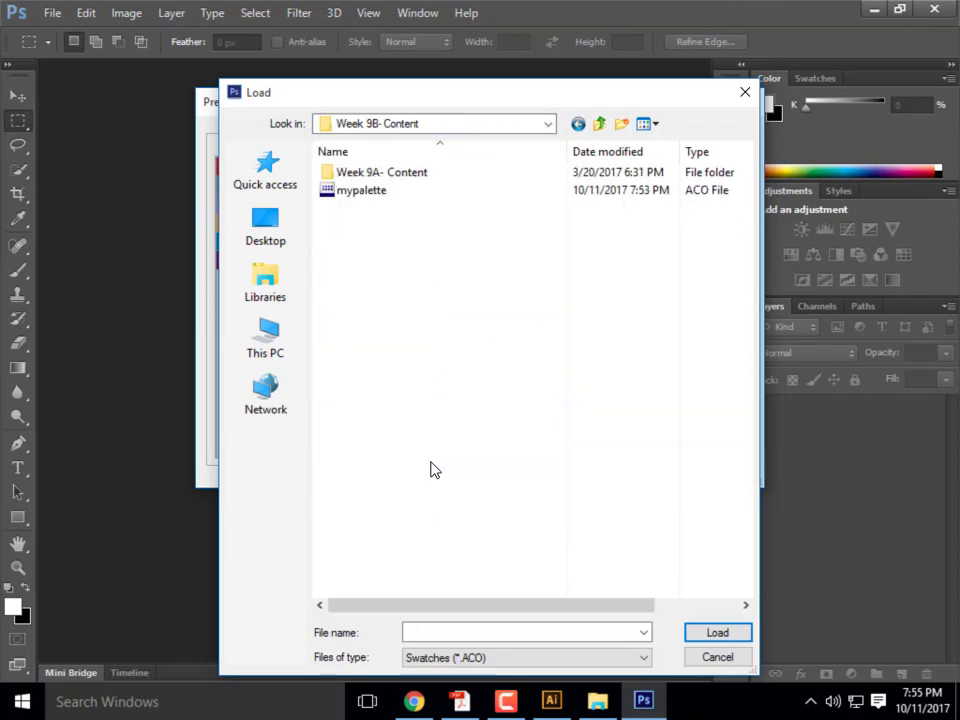
{"action": "left_click", "coordinate": [364, 195]}
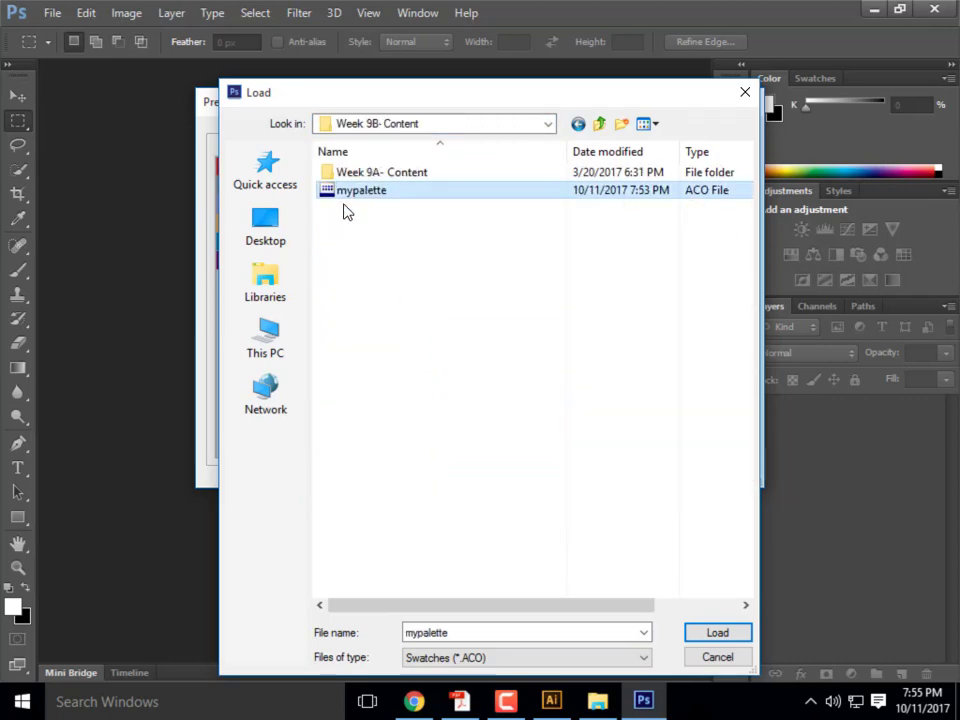
{"action": "left_click", "coordinate": [736, 641]}
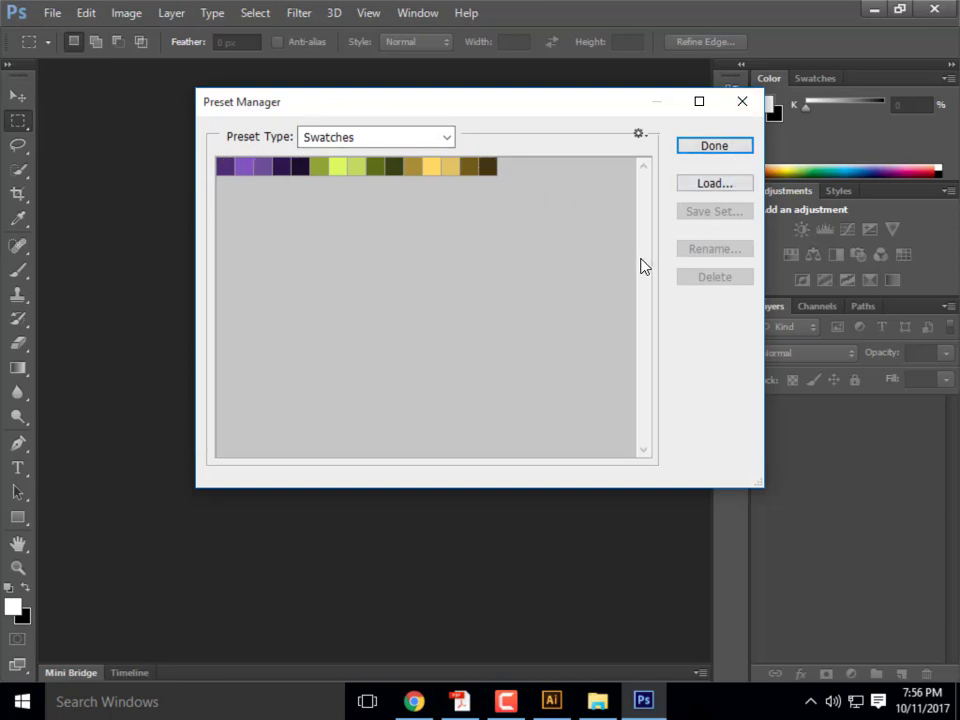
{"action": "key", "text": "Return"}
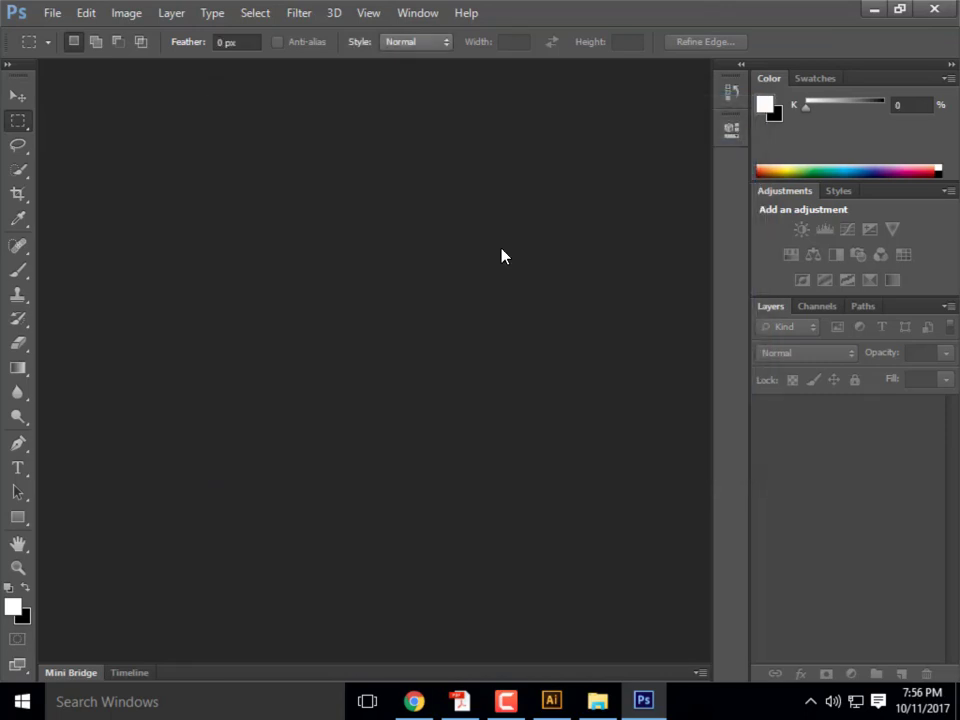
- Reopen the Preset Manager on Swatches and show its list of swatch libraries
{"action": "left_click", "coordinate": [49, 14]}
{"action": "mouse_move", "coordinate": [88, 13]}
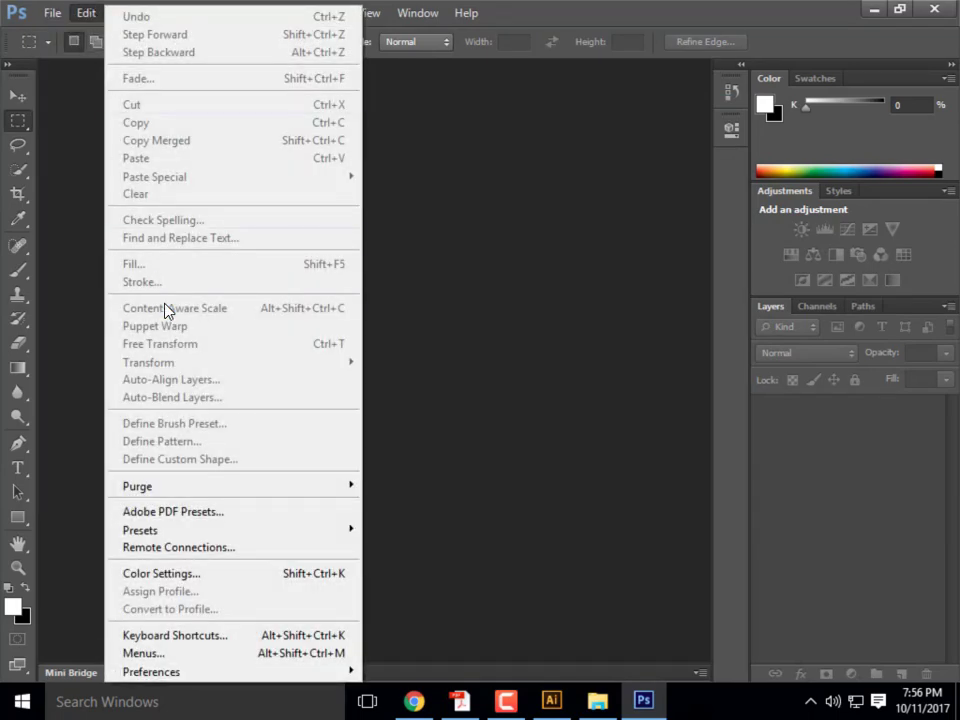
{"action": "mouse_move", "coordinate": [243, 538]}
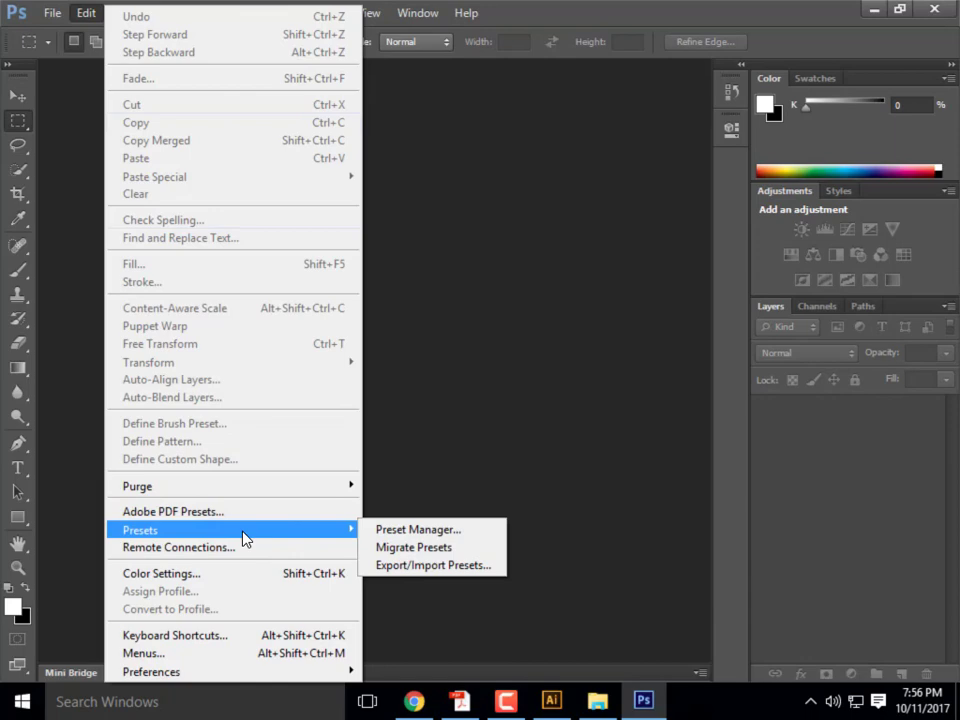
{"action": "left_click", "coordinate": [432, 530]}
{"action": "left_click", "coordinate": [448, 138]}
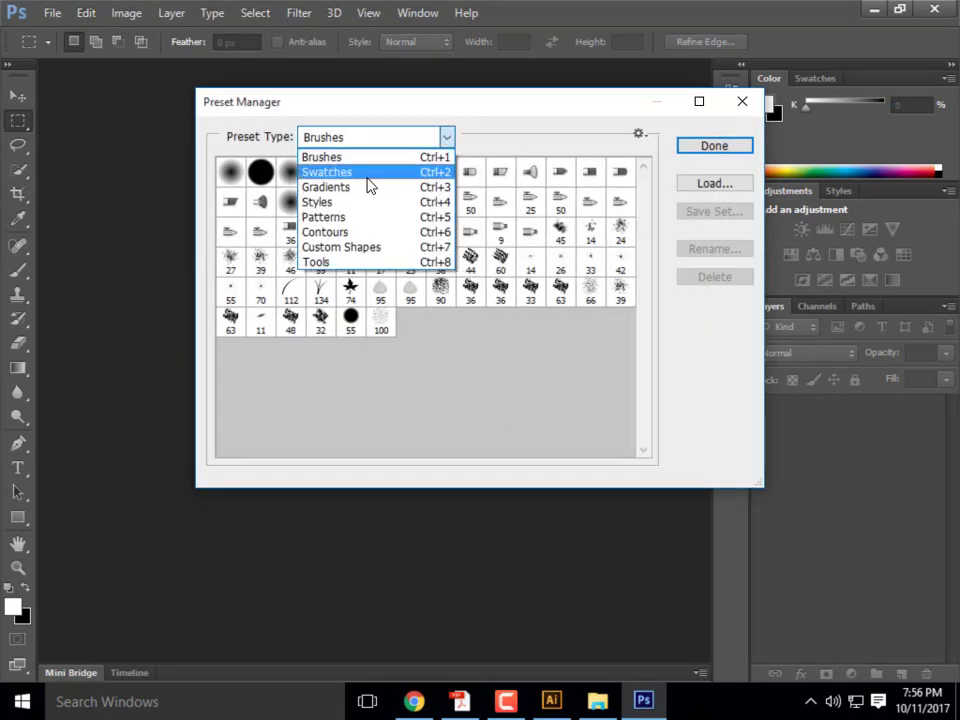
{"action": "left_click", "coordinate": [367, 175]}
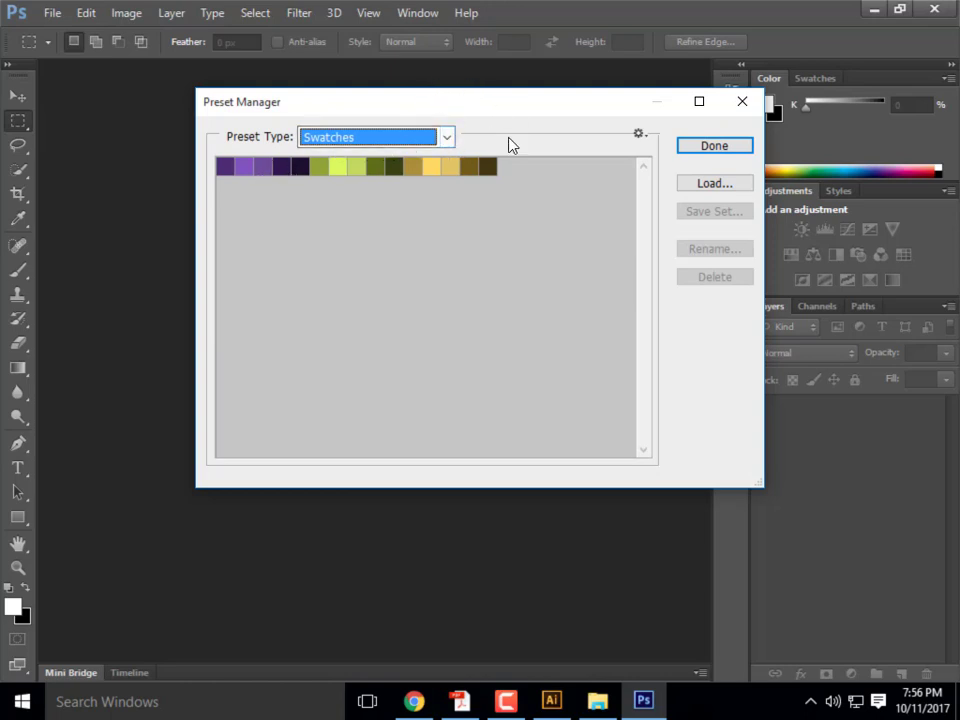
{"action": "left_click", "coordinate": [643, 135]}
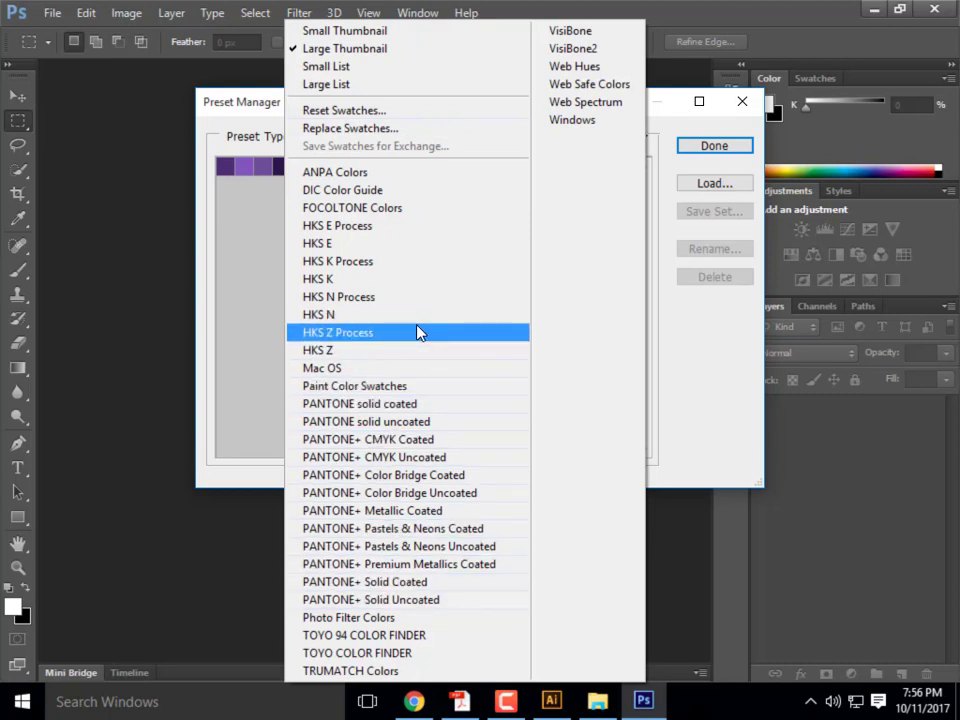
- Append the Paint Color Swatches library, then replace the whole set with the 15 mypalette swatches
{"action": "left_click", "coordinate": [403, 389]}
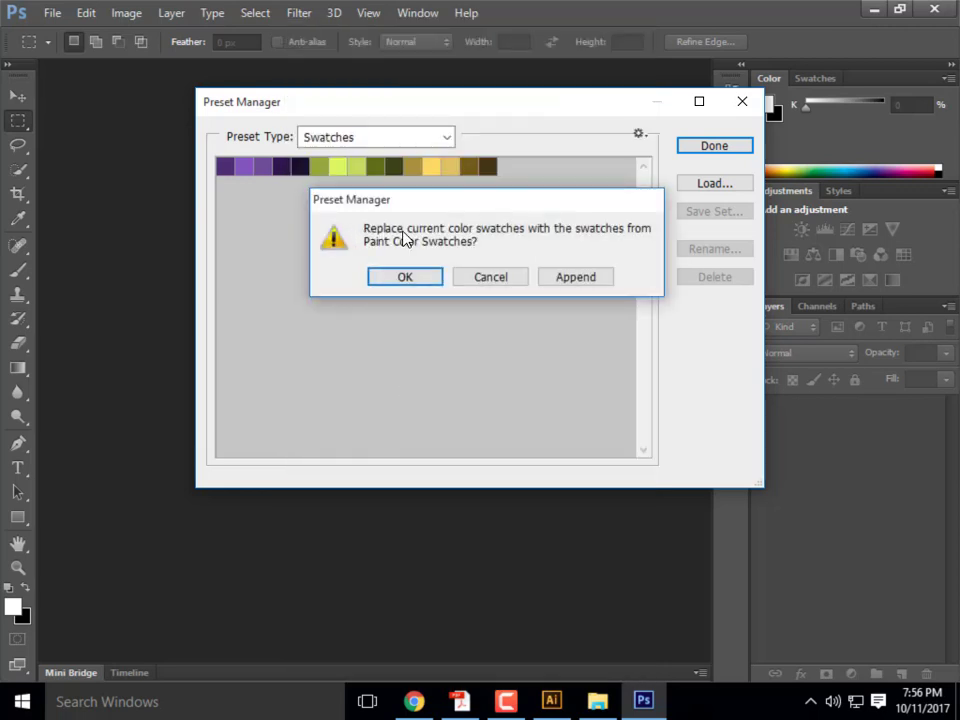
{"action": "left_click", "coordinate": [497, 279]}
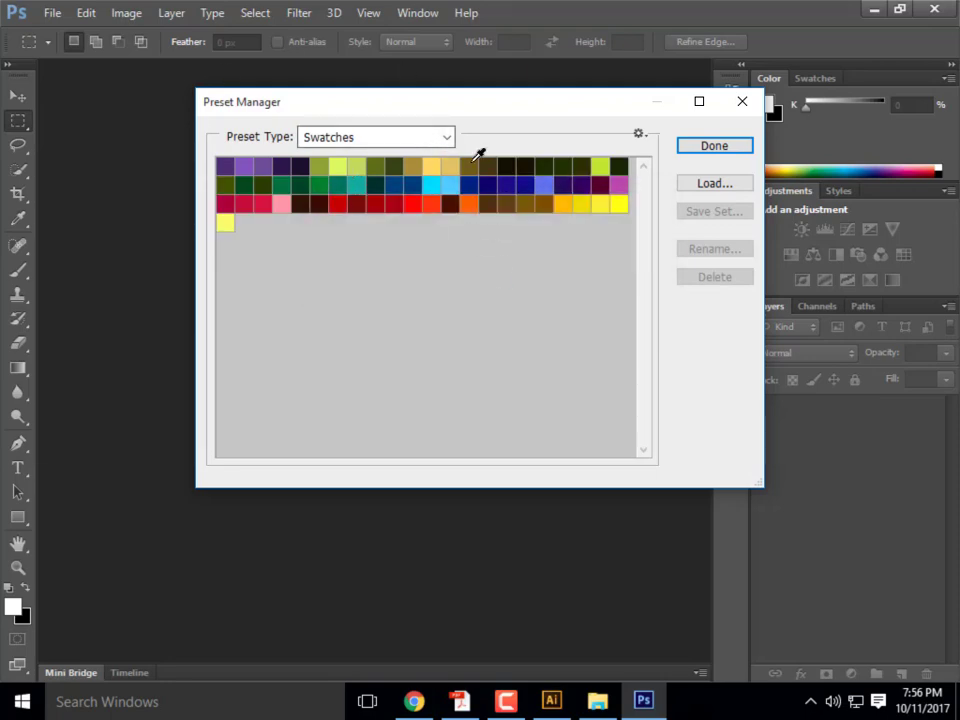
{"action": "left_click", "coordinate": [639, 135]}
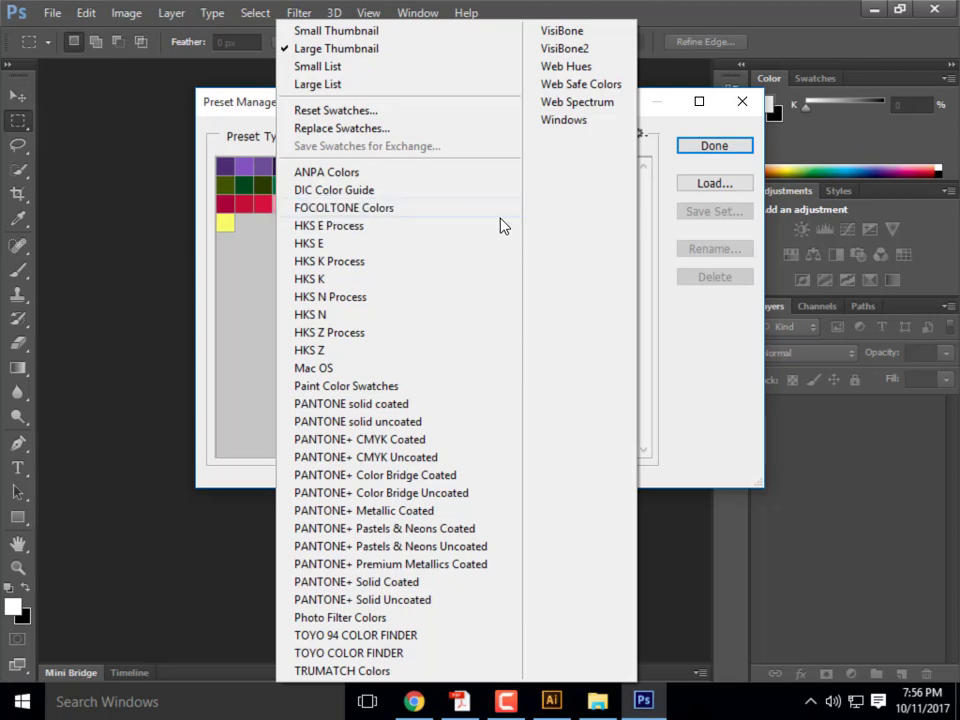
{"action": "left_click", "coordinate": [365, 129]}
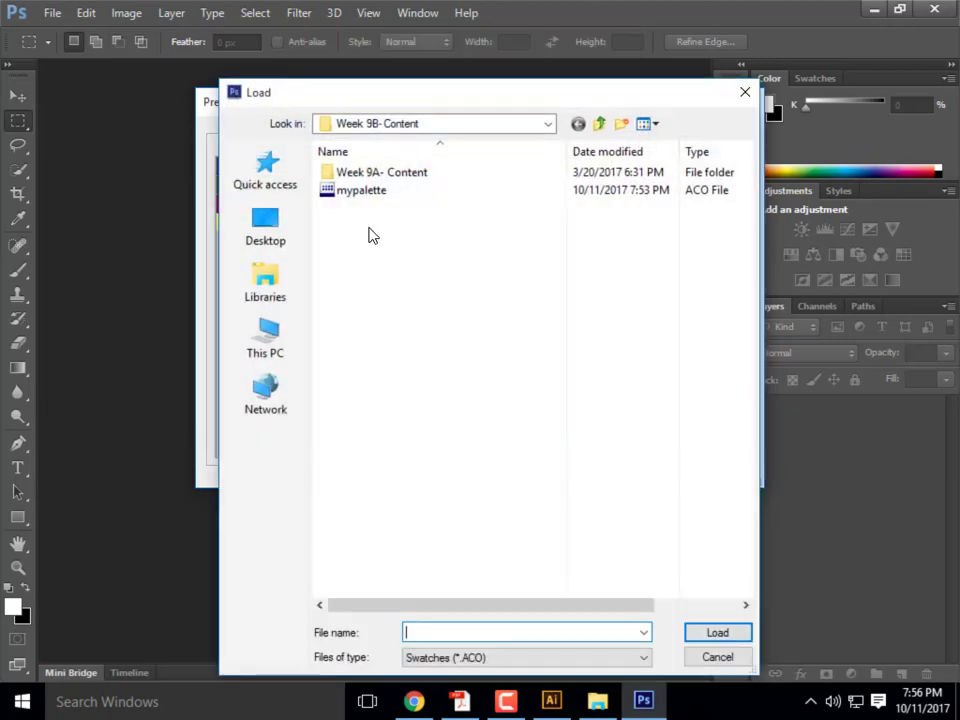
{"action": "left_click", "coordinate": [361, 190]}
{"action": "left_click", "coordinate": [701, 634]}
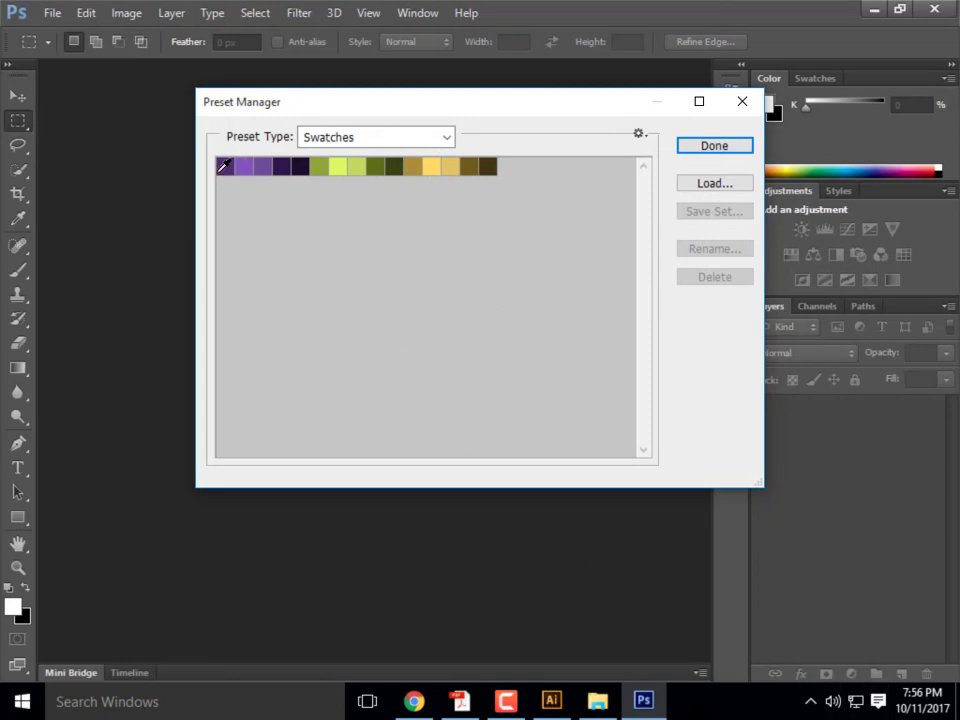
- Select all 15 swatches and save them for exchange as an .ASE file named starting 'Mat'
{"action": "left_click", "coordinate": [228, 160]}
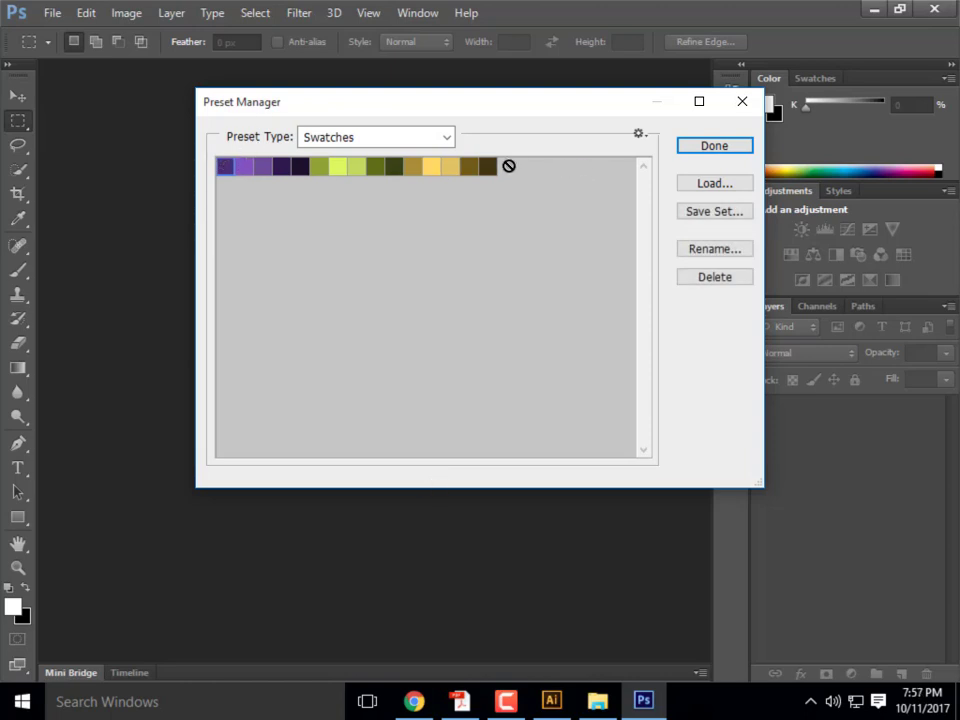
{"action": "left_click", "coordinate": [489, 168], "text": "shift"}
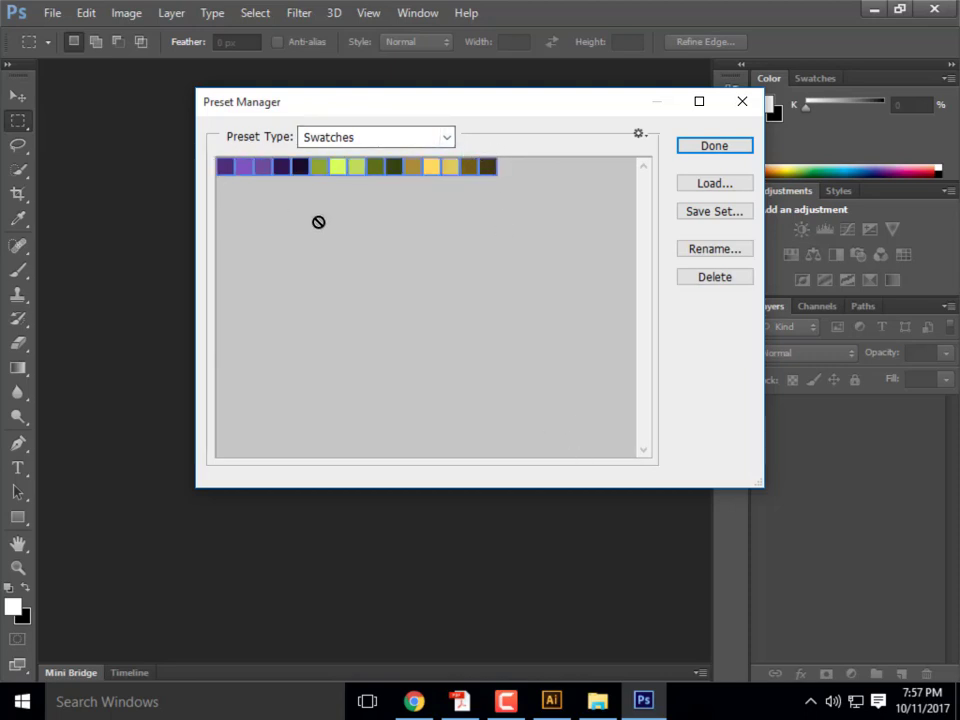
{"action": "left_click", "coordinate": [647, 138]}
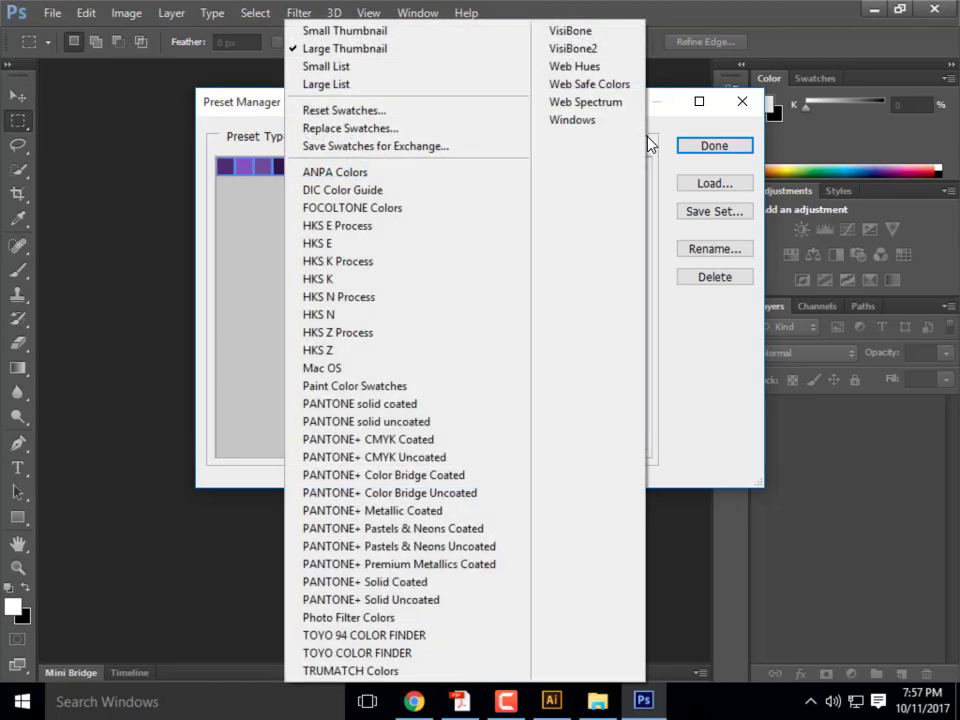
{"action": "left_click", "coordinate": [374, 148]}
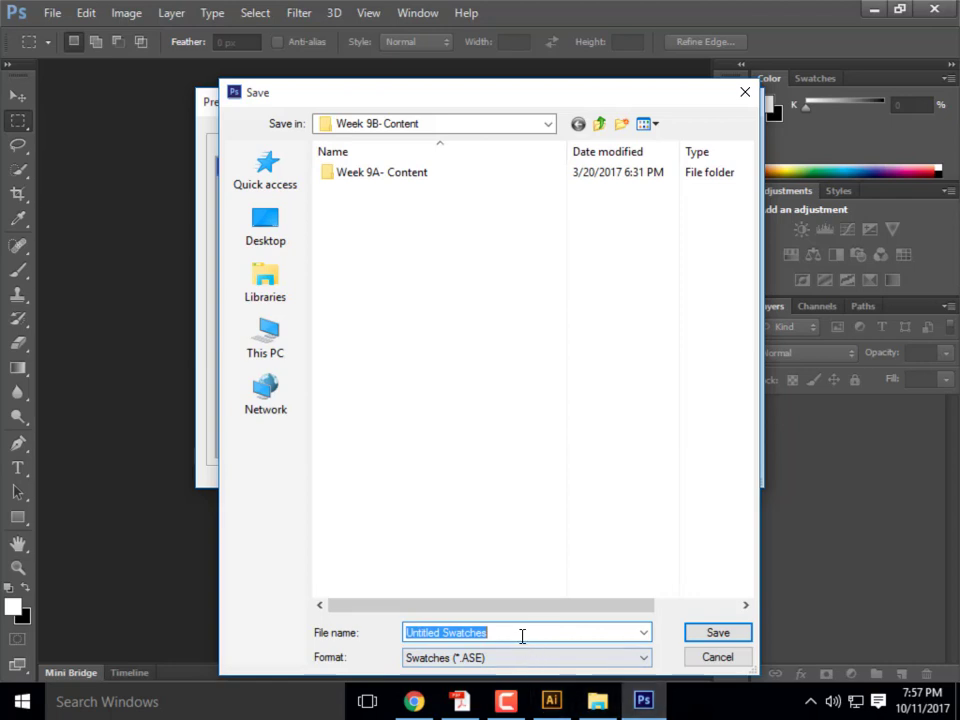
{"action": "double_click", "coordinate": [490, 633]}
{"action": "left_click_drag", "start_coordinate": [490, 633], "coordinate": [330, 637]}
{"action": "type", "text": "Mat"}
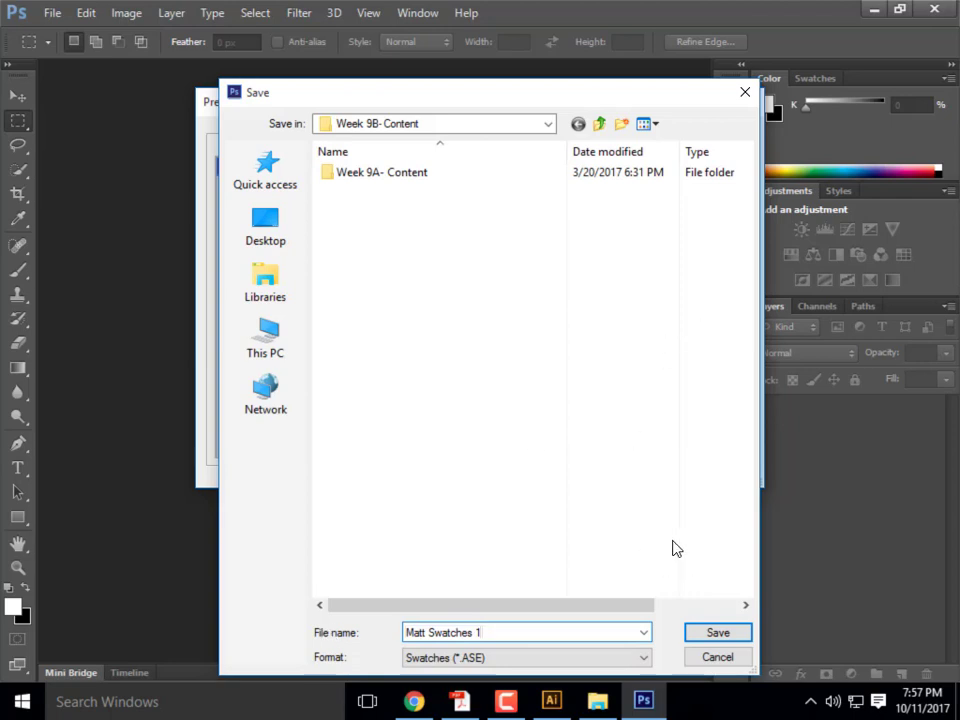
{"action": "left_click", "coordinate": [722, 633]}
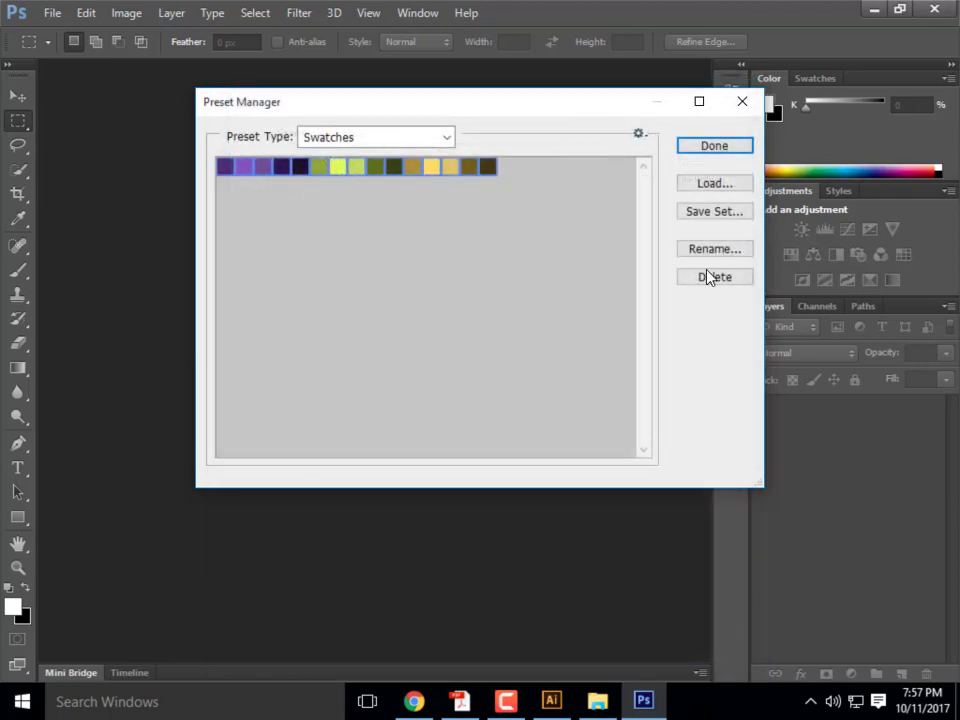
- Close the Preset Manager and minimize Photoshop and Illustrator to reach the browser
{"action": "left_click", "coordinate": [731, 108]}
{"action": "left_click", "coordinate": [872, 10]}
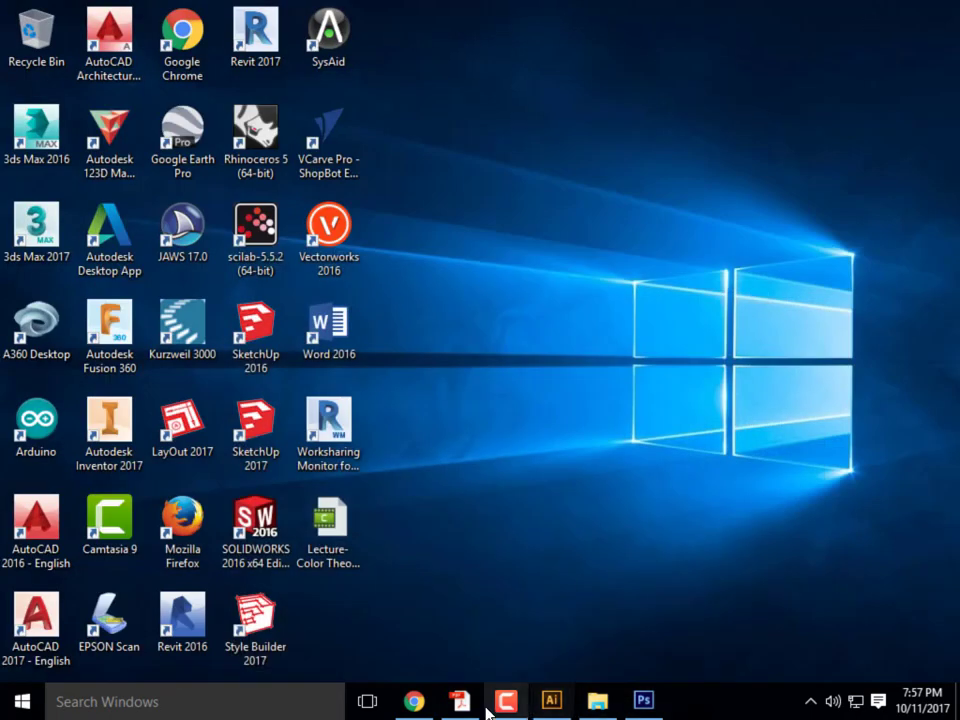
{"action": "left_click", "coordinate": [551, 700]}
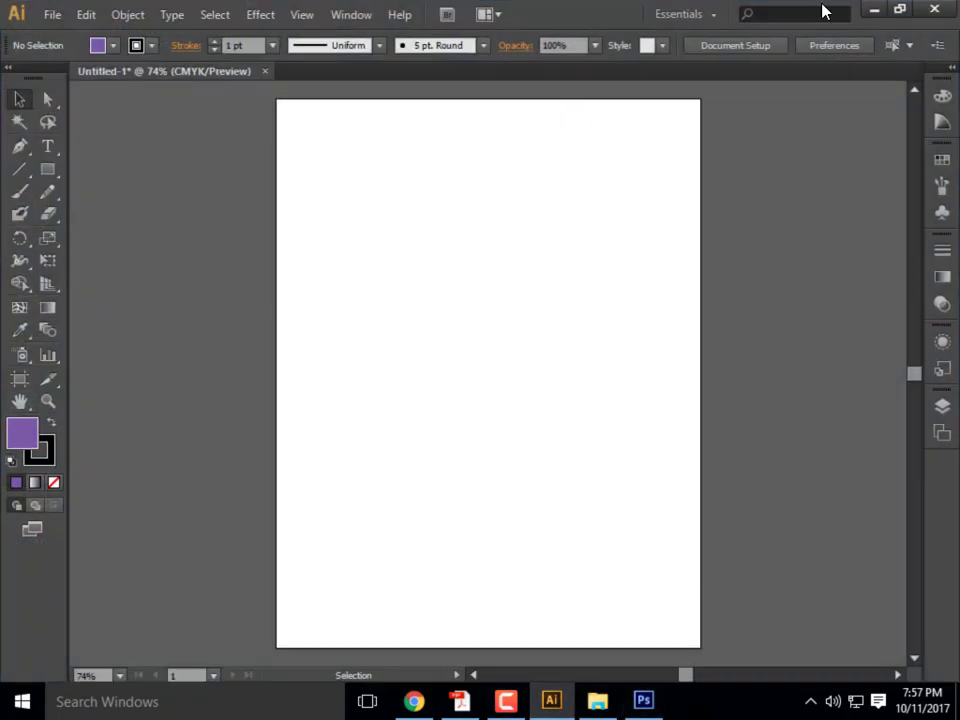
{"action": "left_click", "coordinate": [872, 10]}
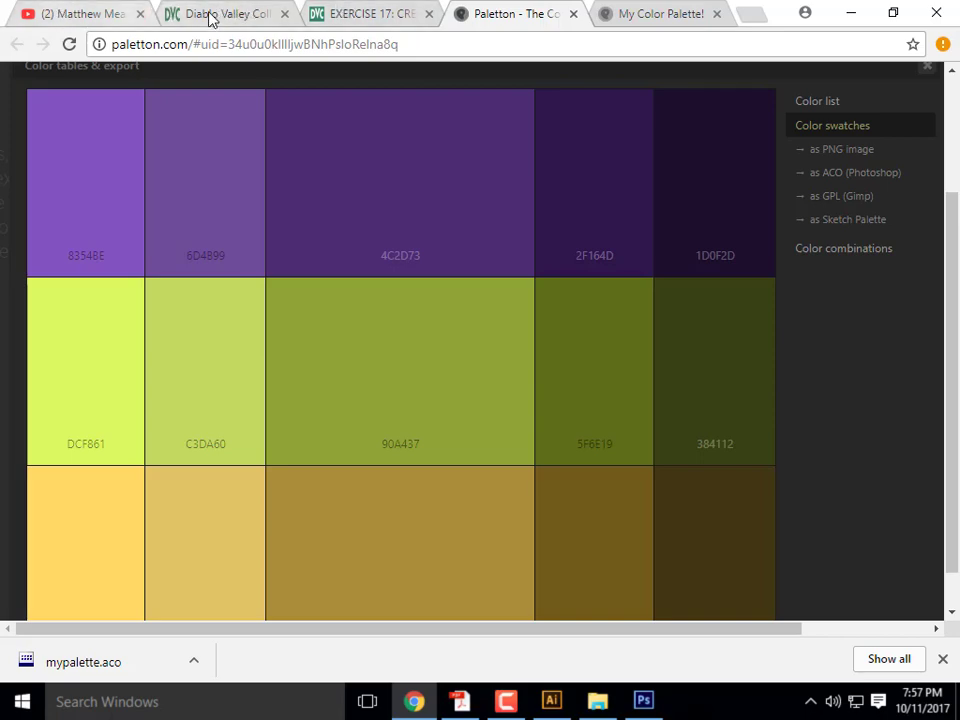
- Download Color_Swatch_15.ai from the Canvas EXERCISE 17 page and open it in Illustrator
{"action": "left_click", "coordinate": [210, 16]}
{"action": "left_click", "coordinate": [368, 20]}
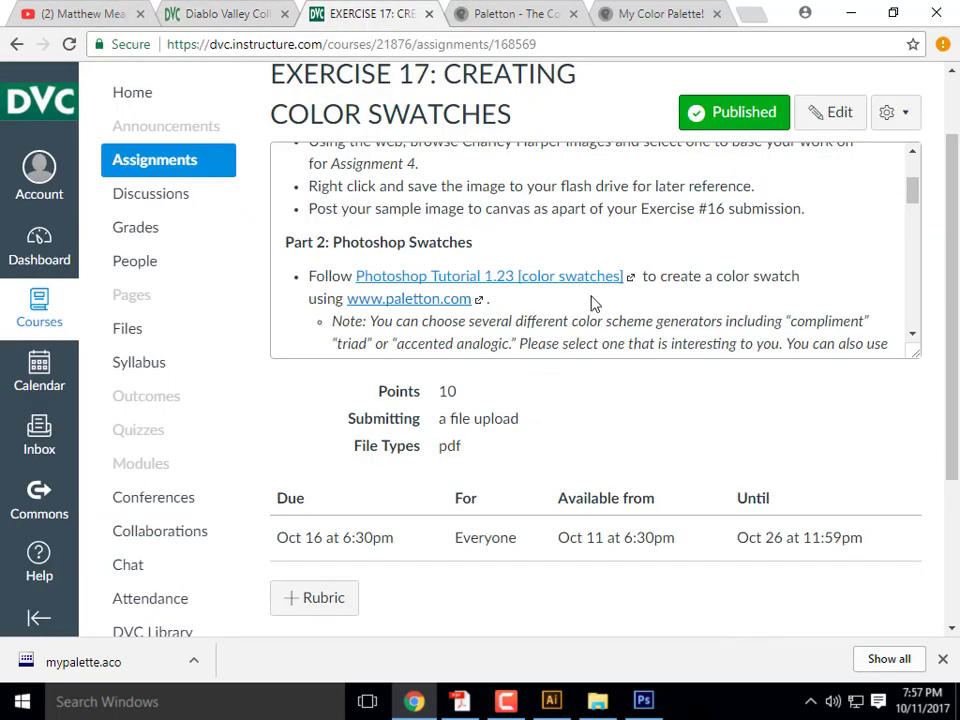
{"action": "scroll", "coordinate": [592, 300], "scroll_direction": "down", "scroll_amount": 5}
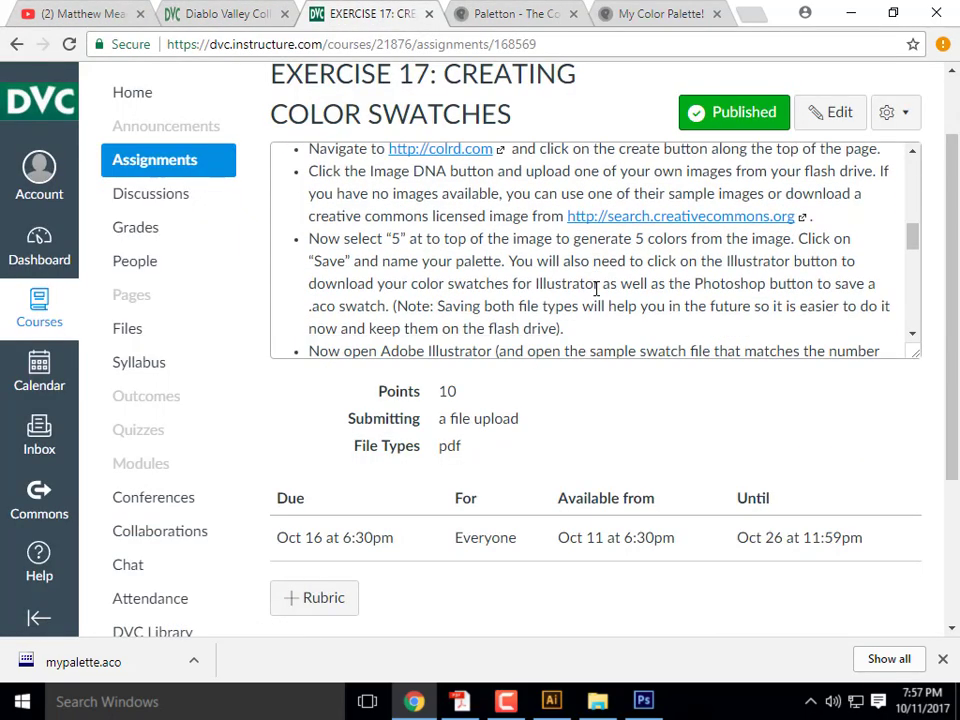
{"action": "scroll", "coordinate": [596, 289], "scroll_direction": "down", "scroll_amount": 5}
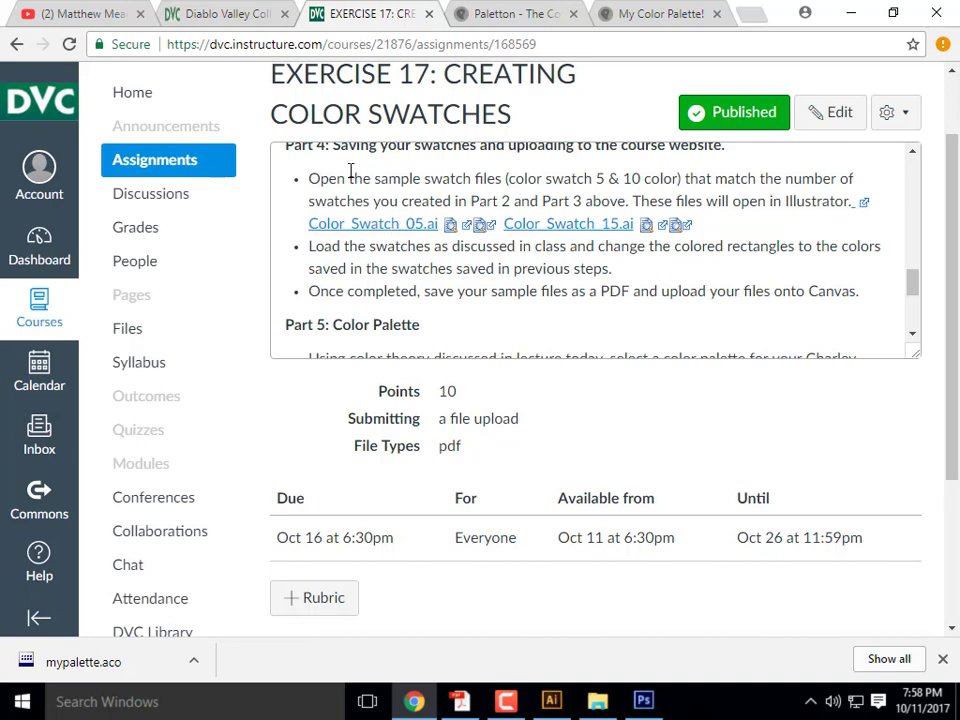
{"action": "left_click", "coordinate": [578, 226]}
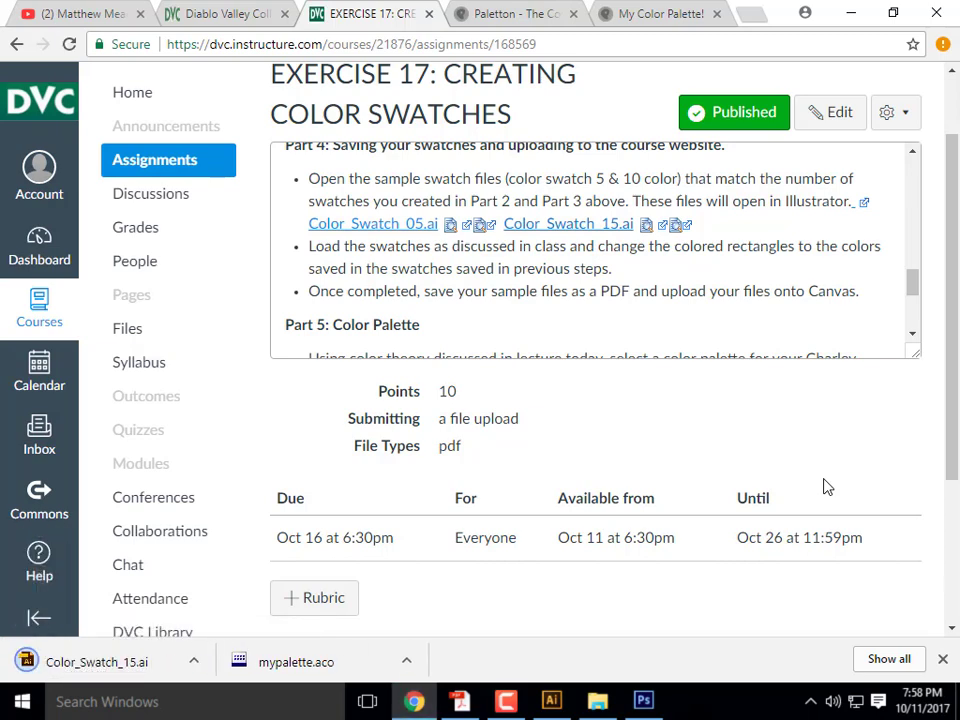
{"action": "left_click", "coordinate": [97, 662]}
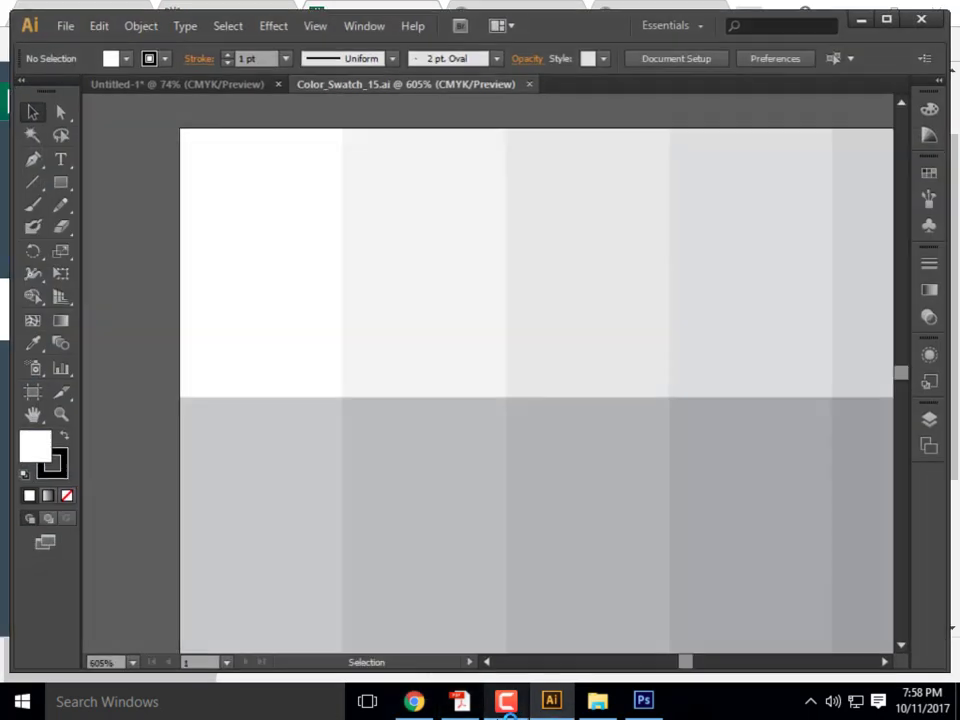
- Show the document's Swatches panel and reposition it on screen
{"action": "scroll", "coordinate": [363, 255], "scroll_direction": "down", "scroll_amount": 2}
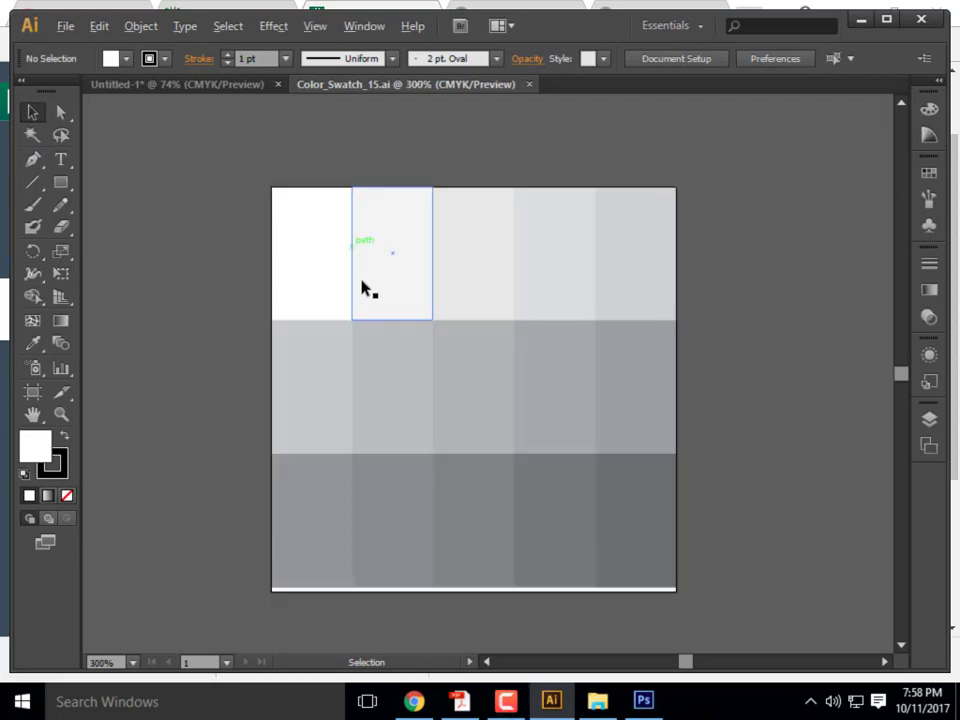
{"action": "scroll", "coordinate": [535, 525], "scroll_direction": "up", "scroll_amount": 1}
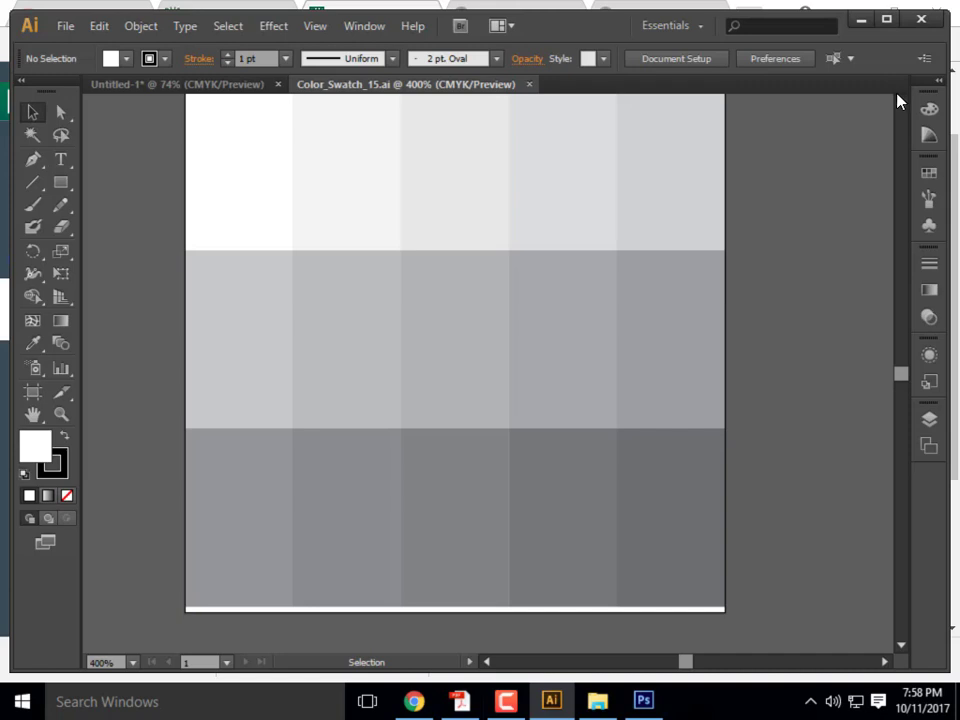
{"action": "left_click", "coordinate": [930, 175]}
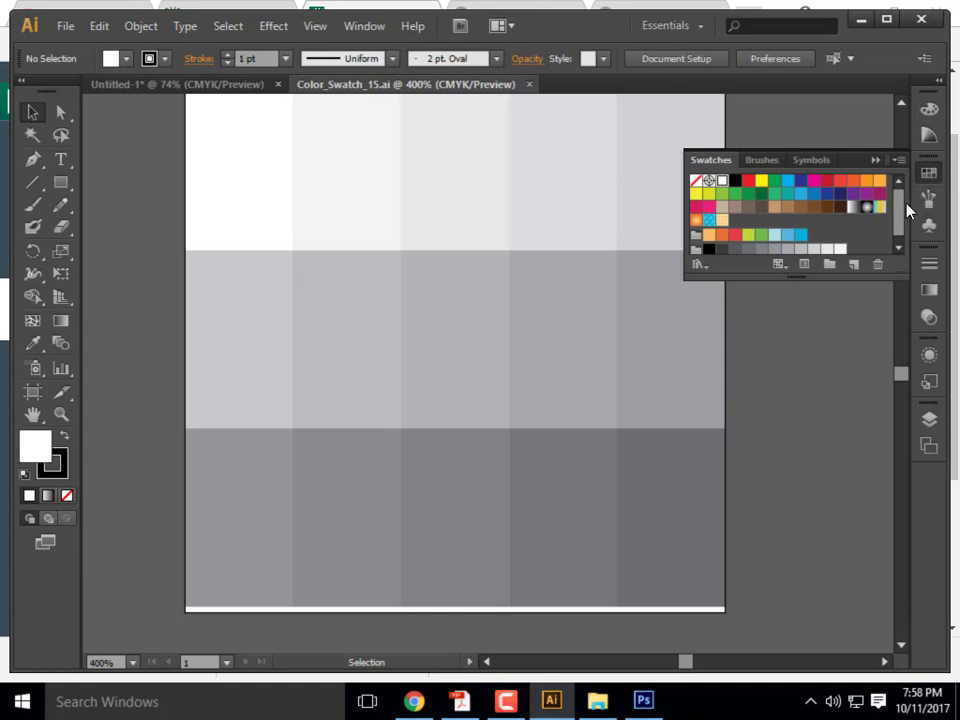
{"action": "left_click_drag", "start_coordinate": [902, 203], "coordinate": [845, 172]}
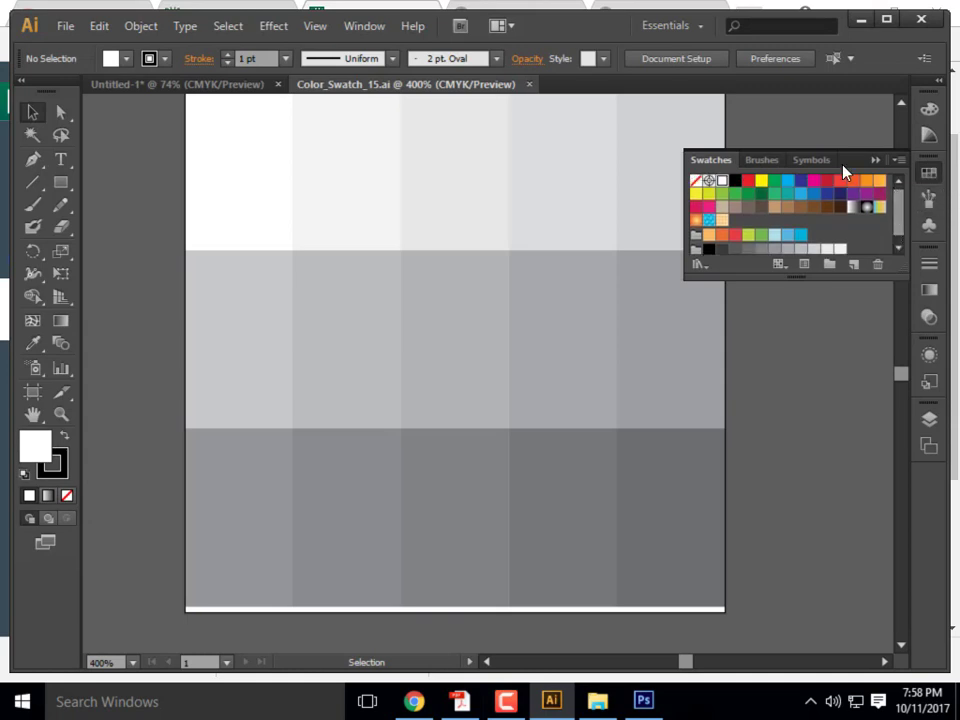
- Load the Matt Swatches 1 library from ARCHI 135 > Week 9B- Content via Other Library
{"action": "left_click", "coordinate": [897, 162]}
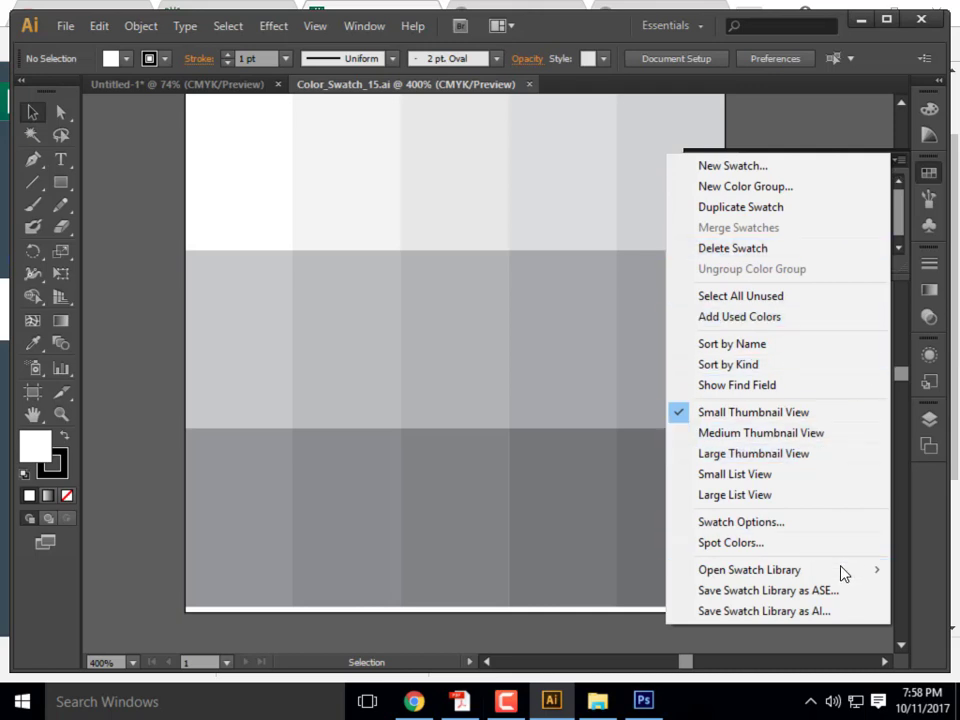
{"action": "mouse_move", "coordinate": [840, 575]}
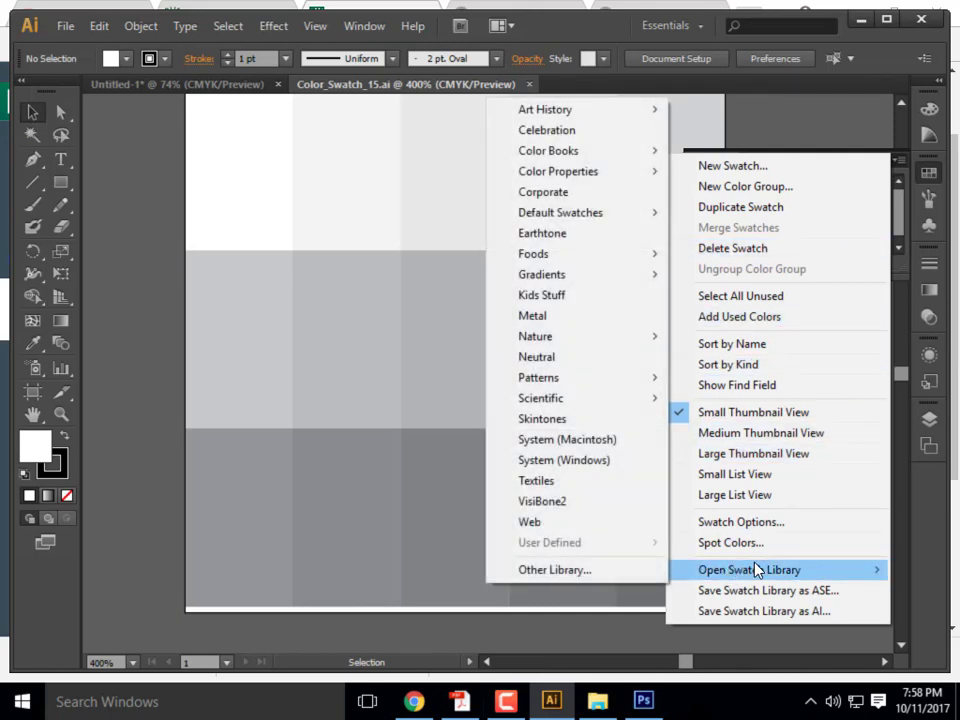
{"action": "left_click", "coordinate": [613, 577]}
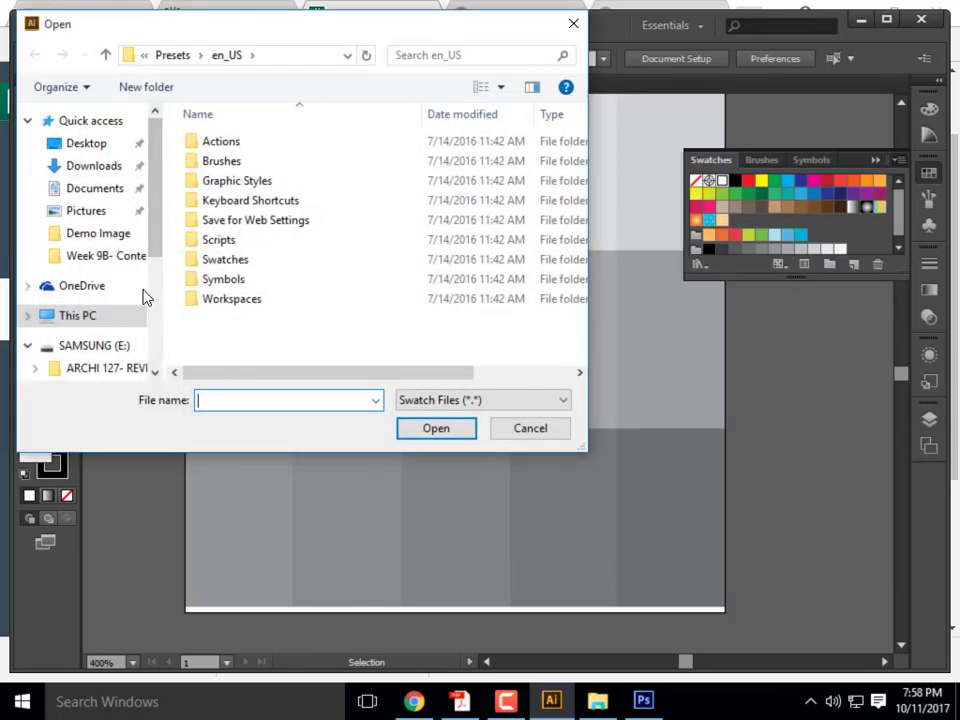
{"action": "scroll", "coordinate": [156, 261], "scroll_direction": "down", "scroll_amount": 3}
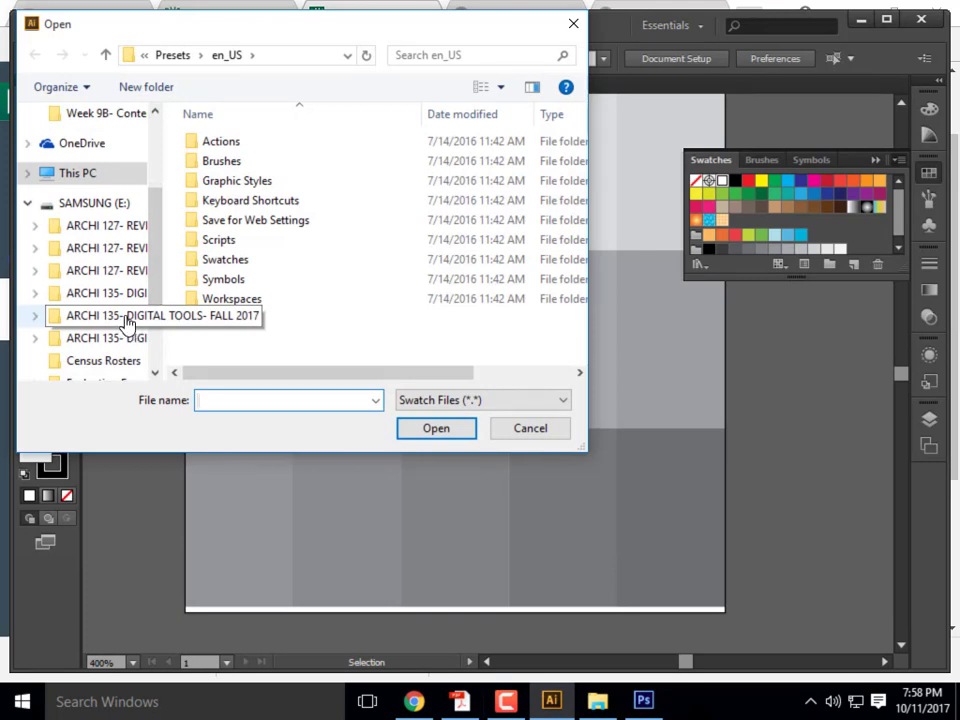
{"action": "left_click", "coordinate": [129, 318]}
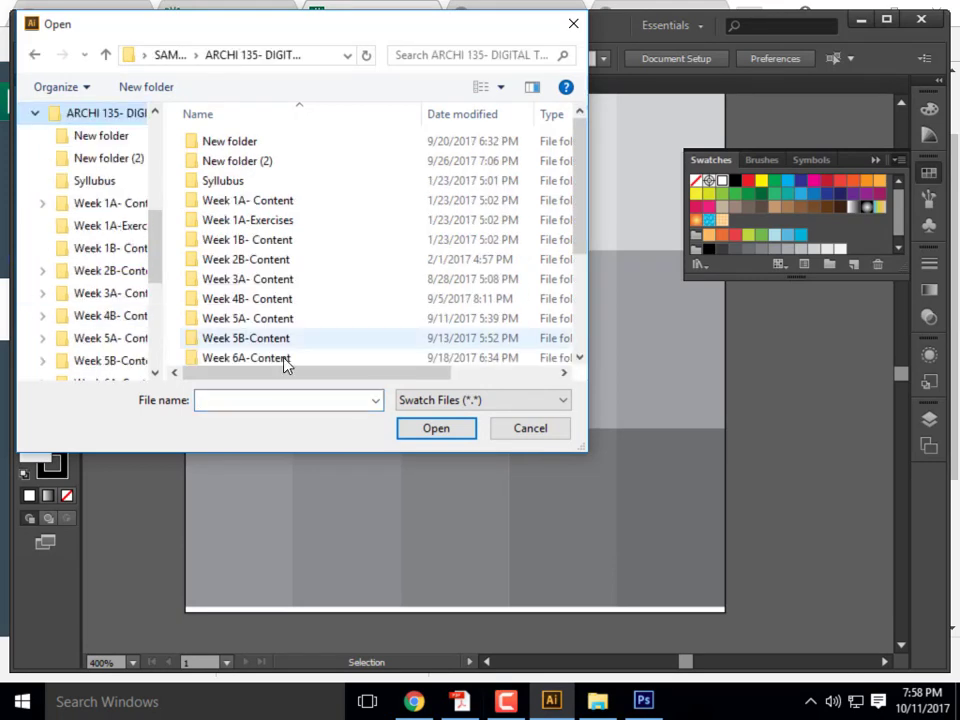
{"action": "scroll", "coordinate": [280, 330], "scroll_direction": "down", "scroll_amount": 3}
{"action": "double_click", "coordinate": [257, 316]}
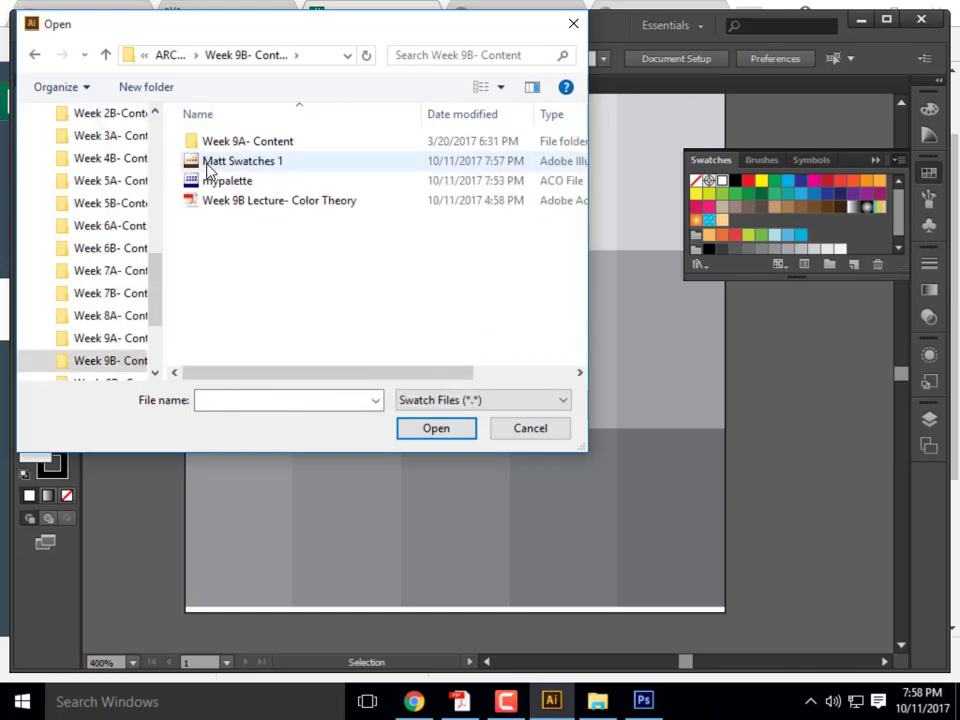
{"action": "left_click", "coordinate": [233, 162]}
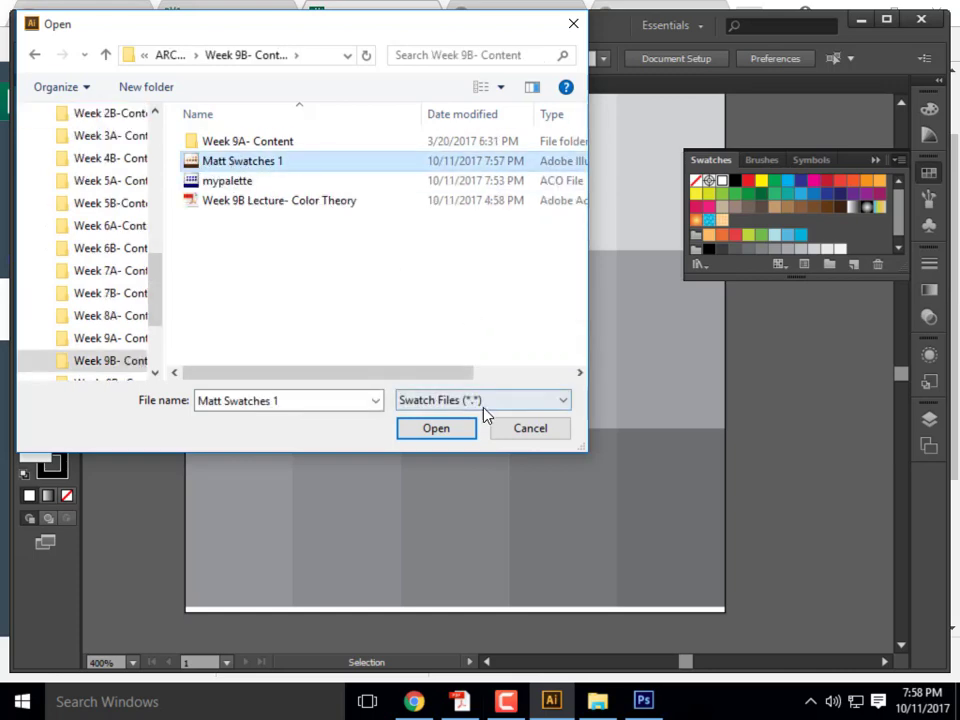
{"action": "left_click", "coordinate": [450, 430]}
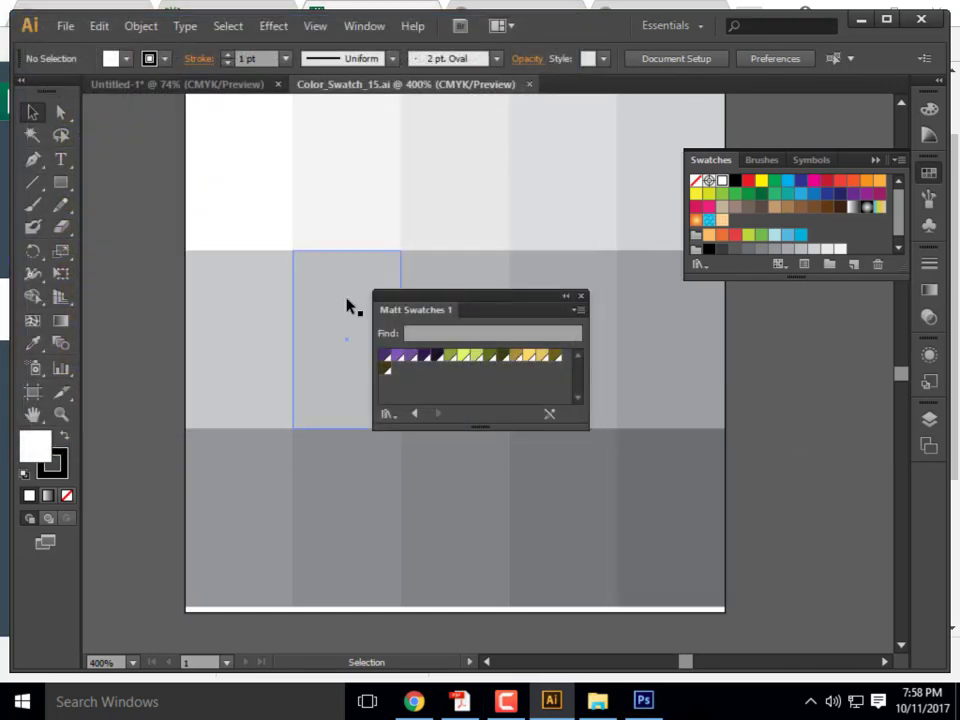
- Dock the Matt Swatches 1 panel under Swatches and isolate the colour grid group
{"action": "left_click_drag", "start_coordinate": [456, 302], "coordinate": [768, 288]}
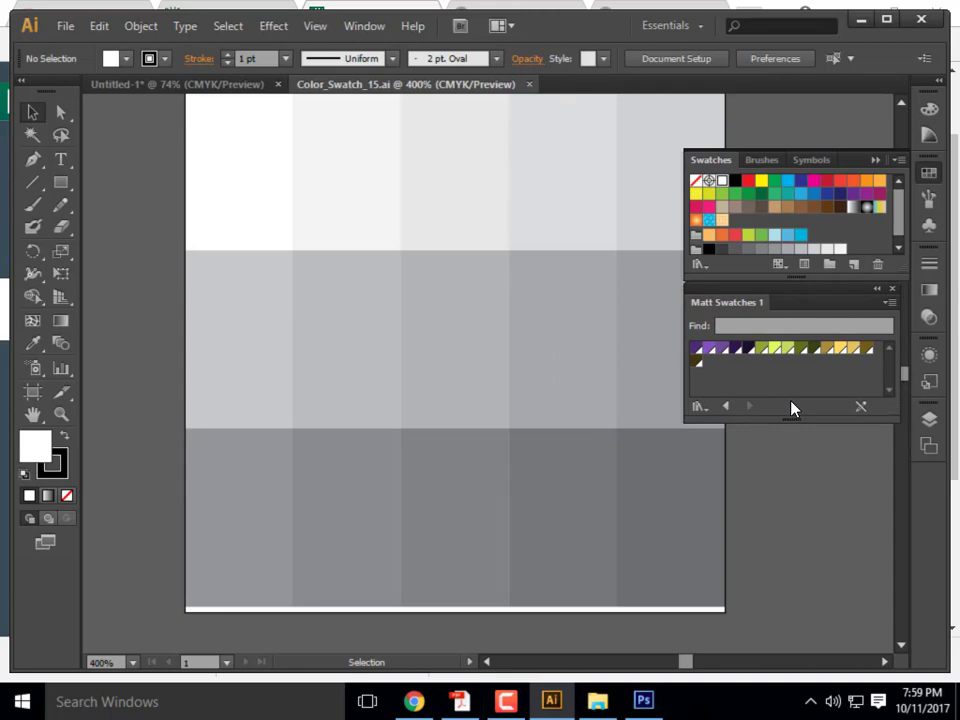
{"action": "left_click", "coordinate": [245, 195]}
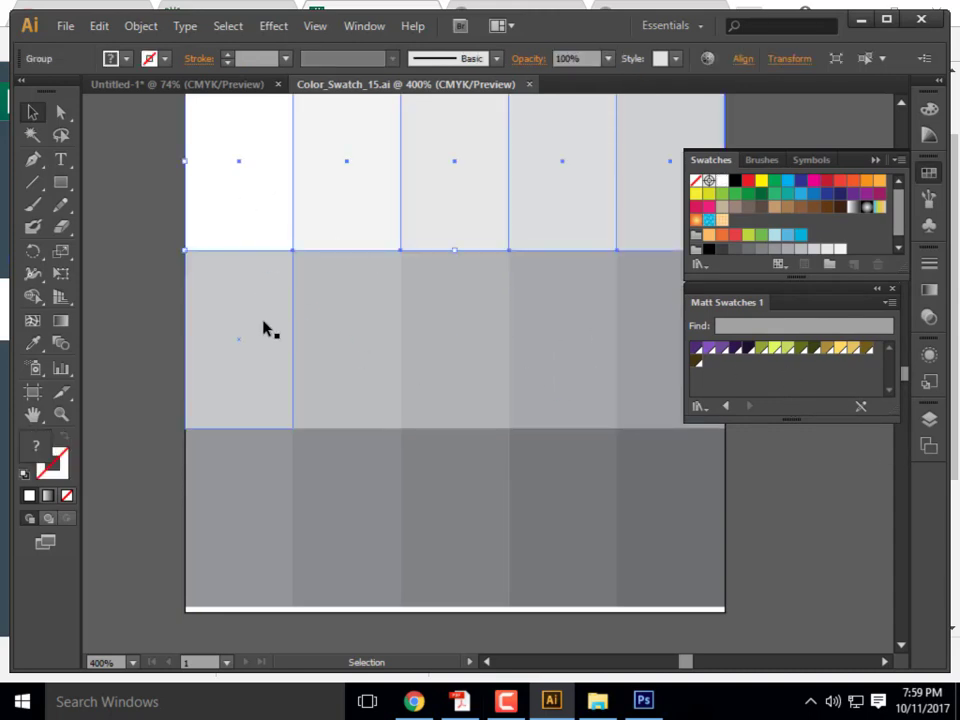
{"action": "double_click", "coordinate": [244, 216]}
- Fill the top-row cells dark, lighter, medium, dark and darkest purple, then exit isolation
{"action": "left_click", "coordinate": [263, 240]}
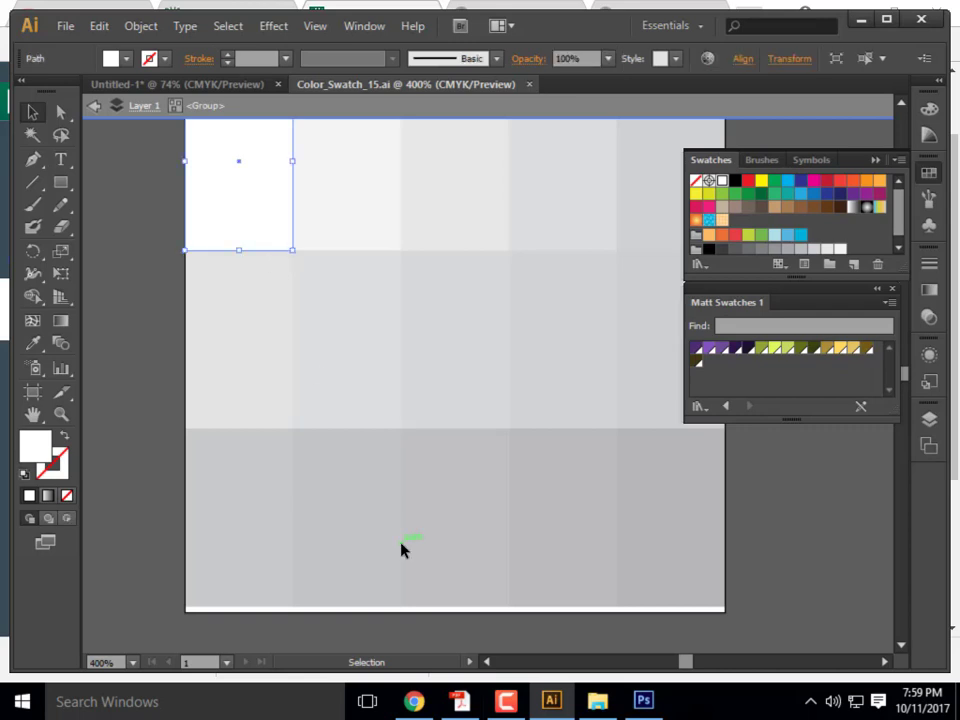
{"action": "left_click", "coordinate": [696, 348]}
{"action": "left_click", "coordinate": [332, 208]}
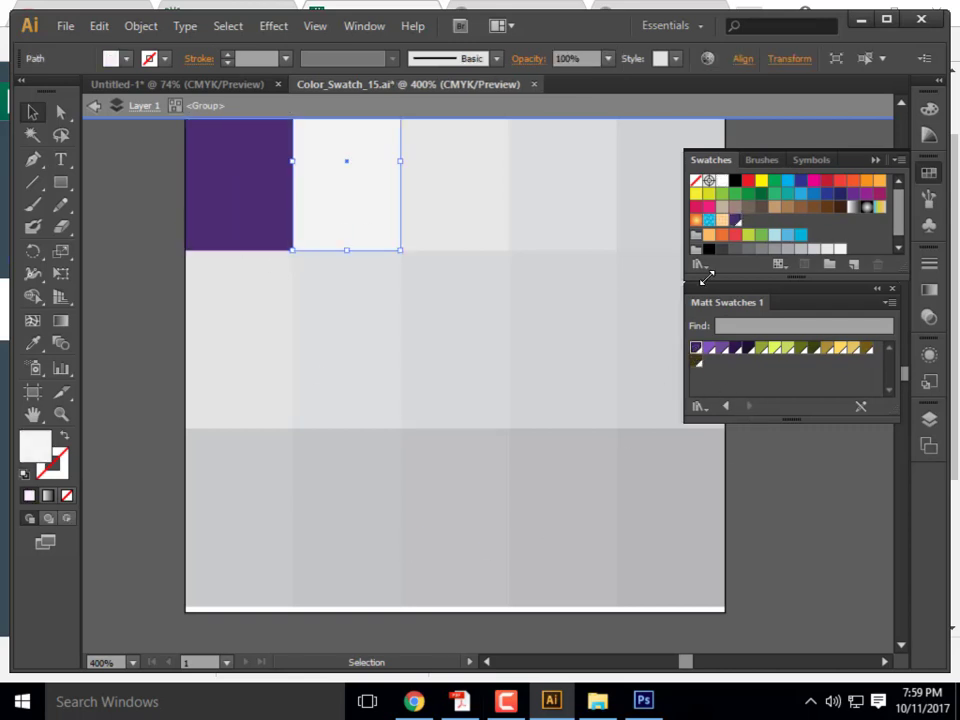
{"action": "left_click", "coordinate": [714, 350]}
{"action": "left_click", "coordinate": [428, 158]}
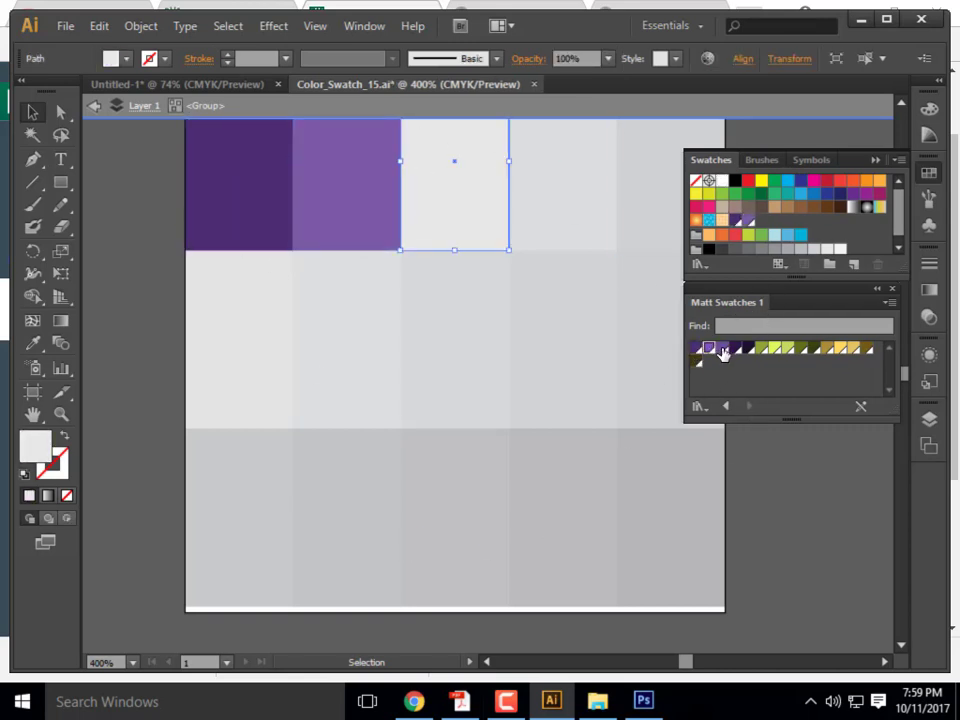
{"action": "left_click", "coordinate": [723, 349]}
{"action": "left_click", "coordinate": [562, 205]}
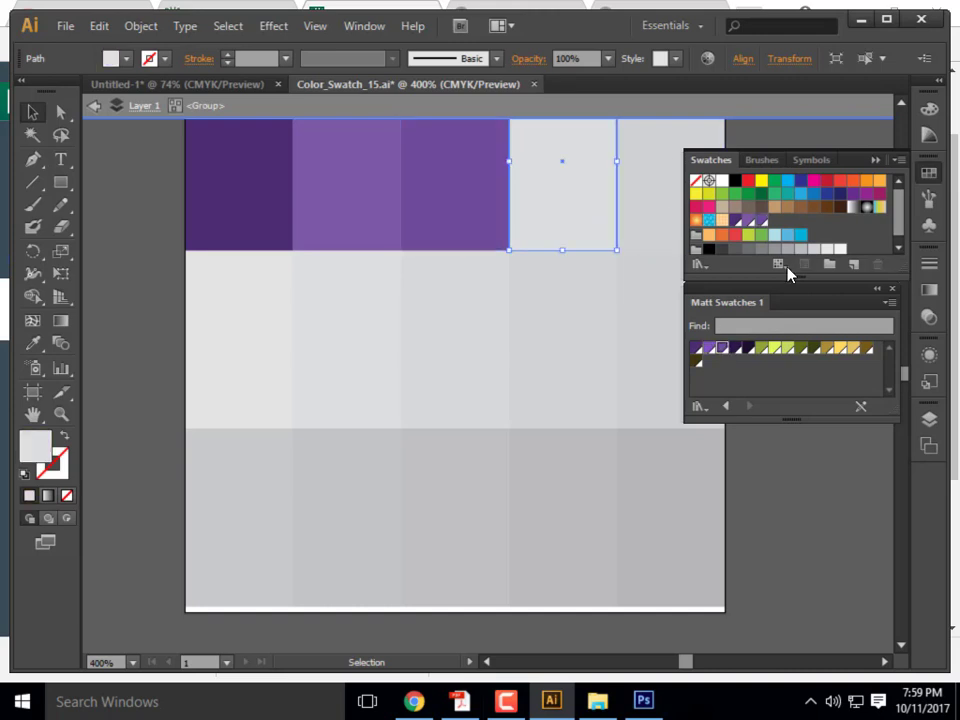
{"action": "left_click", "coordinate": [736, 349]}
{"action": "left_click", "coordinate": [630, 158]}
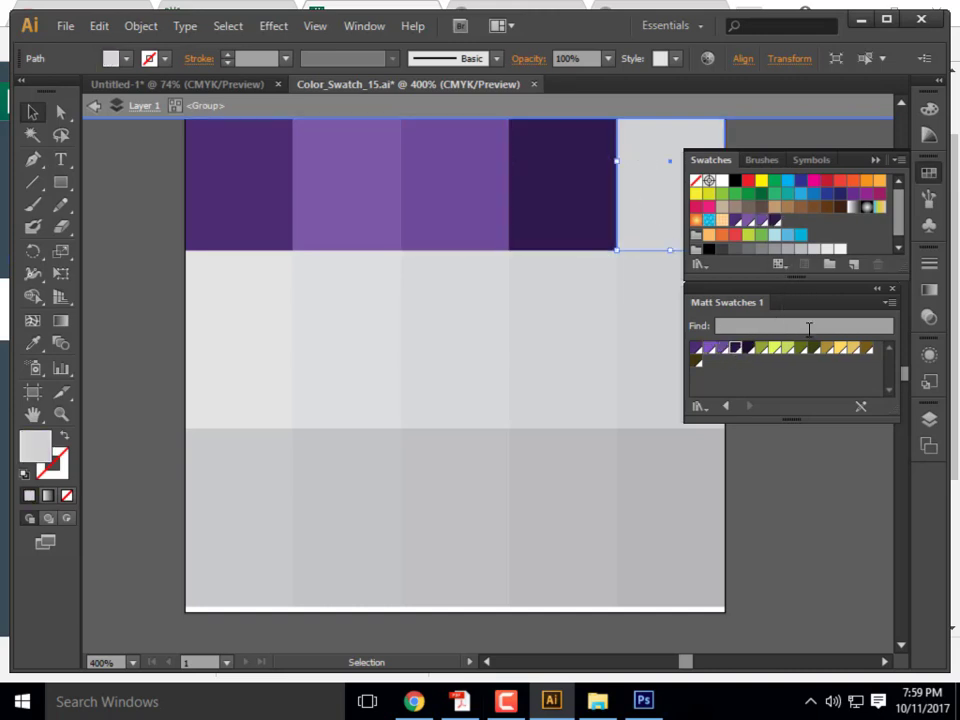
{"action": "left_click", "coordinate": [755, 348]}
{"action": "key", "text": "ctrl+shift+a"}
{"action": "double_click", "coordinate": [152, 283]}
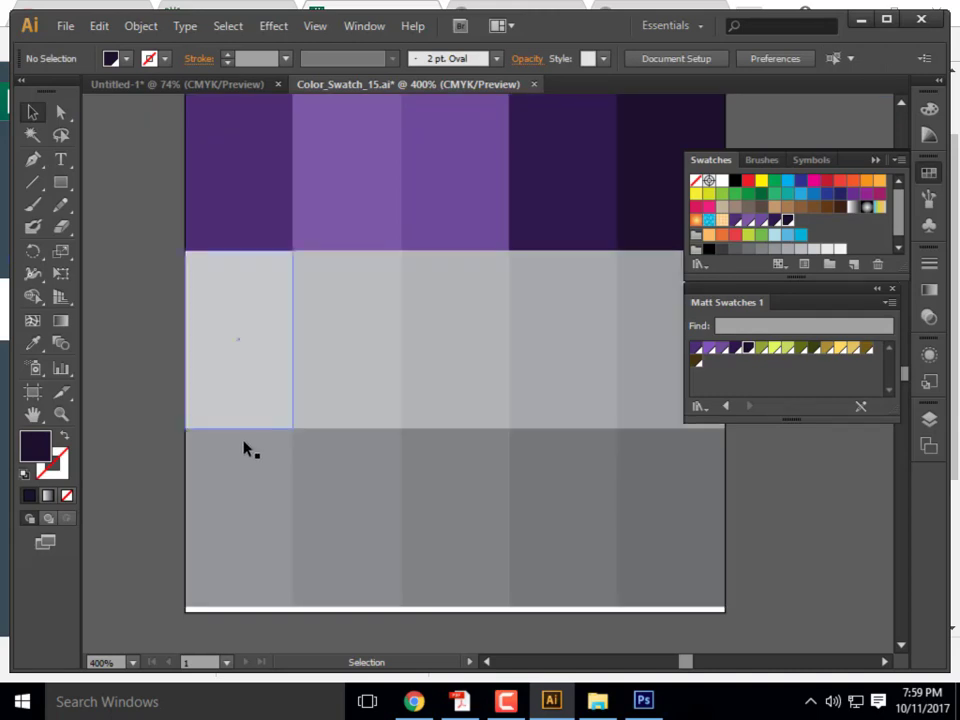
- Fill the middle-row cells olive green, yellow, light green, dark green and dark olive
{"action": "left_click", "coordinate": [255, 354]}
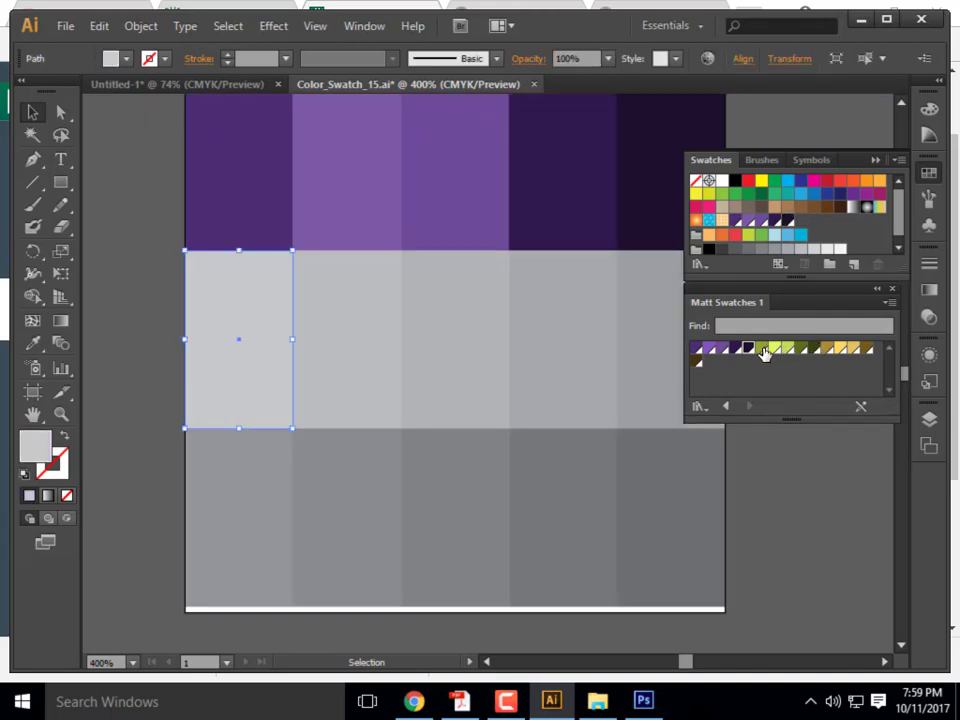
{"action": "left_click", "coordinate": [761, 348]}
{"action": "left_click", "coordinate": [324, 349]}
{"action": "left_click", "coordinate": [778, 350]}
{"action": "left_click", "coordinate": [411, 356]}
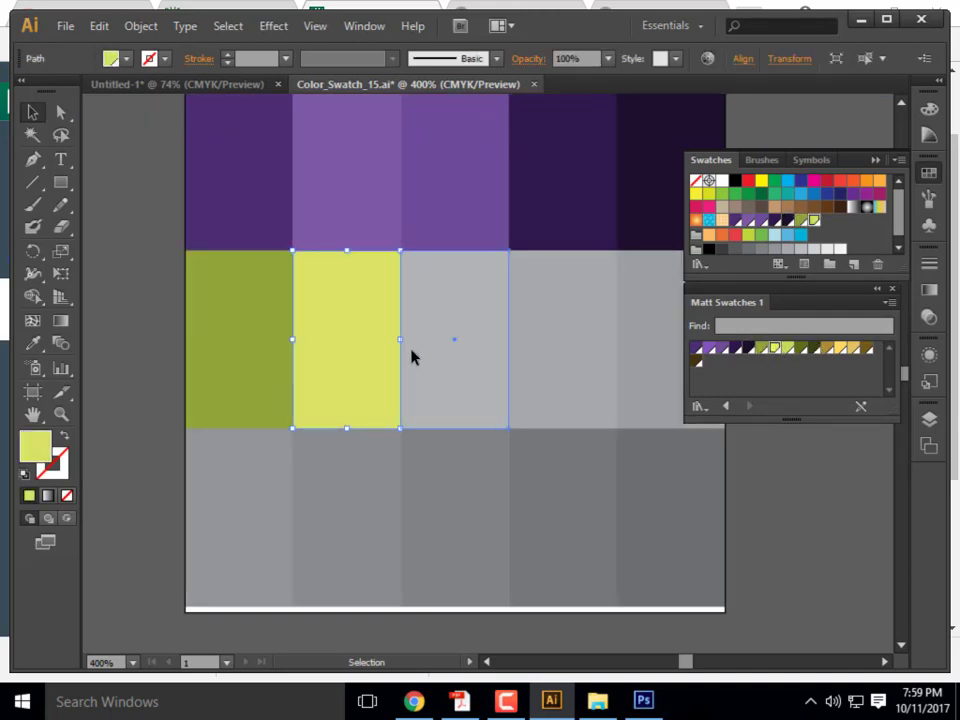
{"action": "left_click", "coordinate": [788, 349]}
{"action": "left_click", "coordinate": [595, 345]}
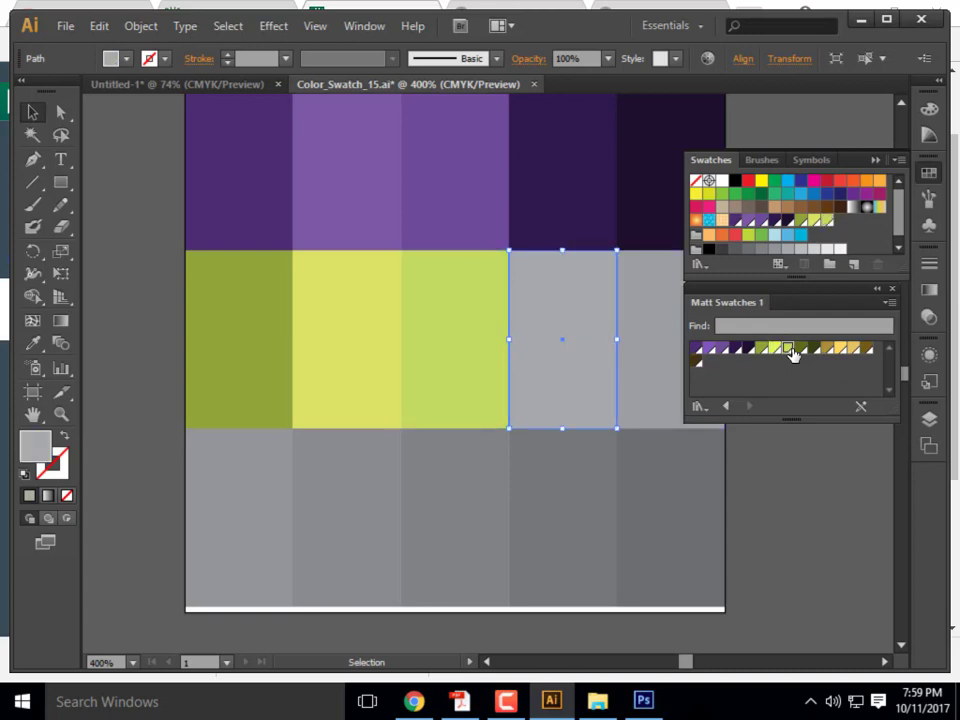
{"action": "left_click", "coordinate": [795, 350]}
{"action": "left_click", "coordinate": [664, 354]}
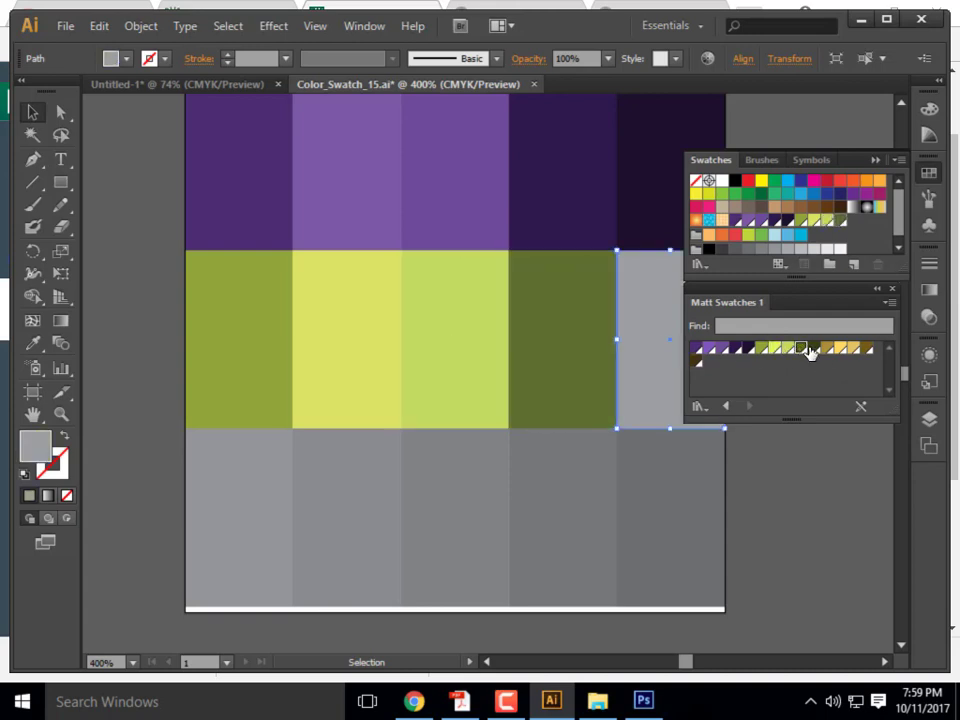
{"action": "left_click", "coordinate": [812, 349]}
- Fill the bottom-row cells gold, yellow, tan, tan and dark brown, realigning displaced cells
{"action": "left_click", "coordinate": [275, 524]}
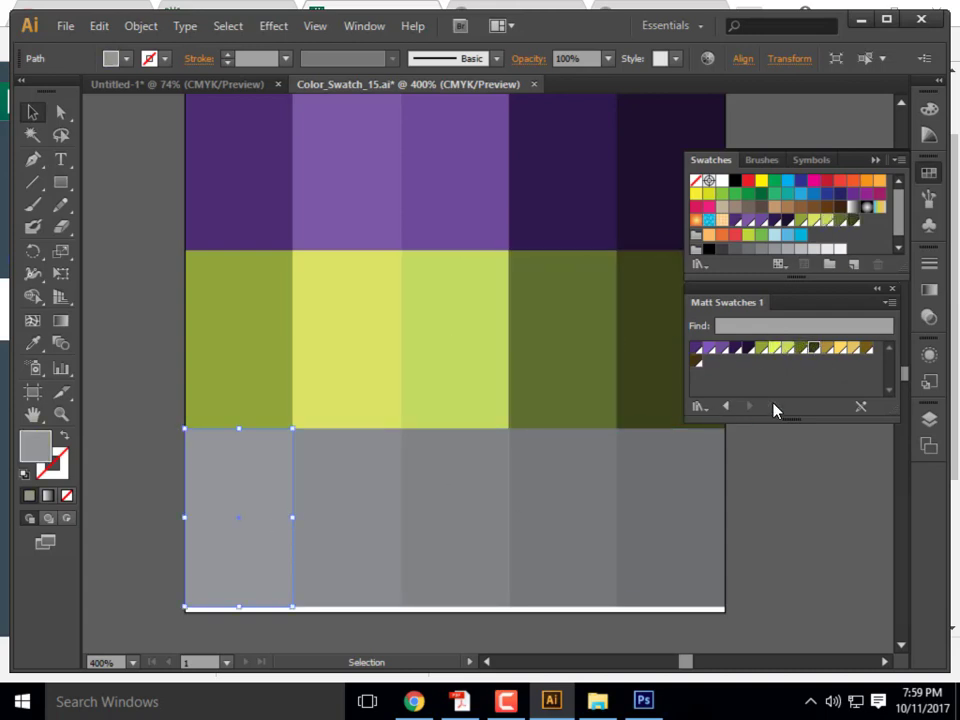
{"action": "left_click", "coordinate": [829, 349]}
{"action": "left_click", "coordinate": [326, 480]}
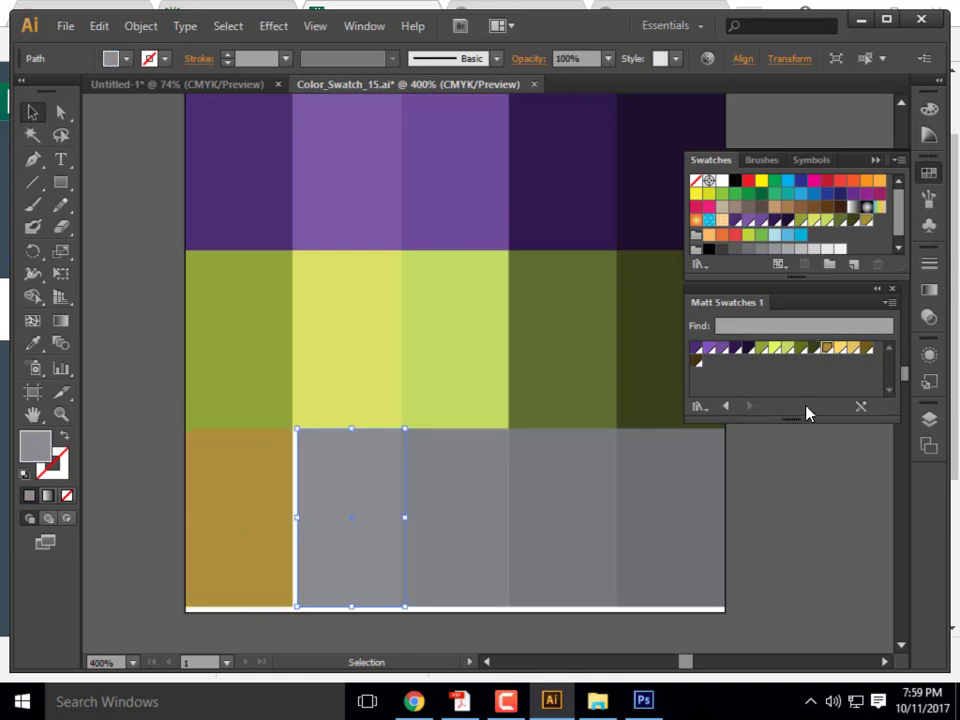
{"action": "key", "text": "ctrl+z"}
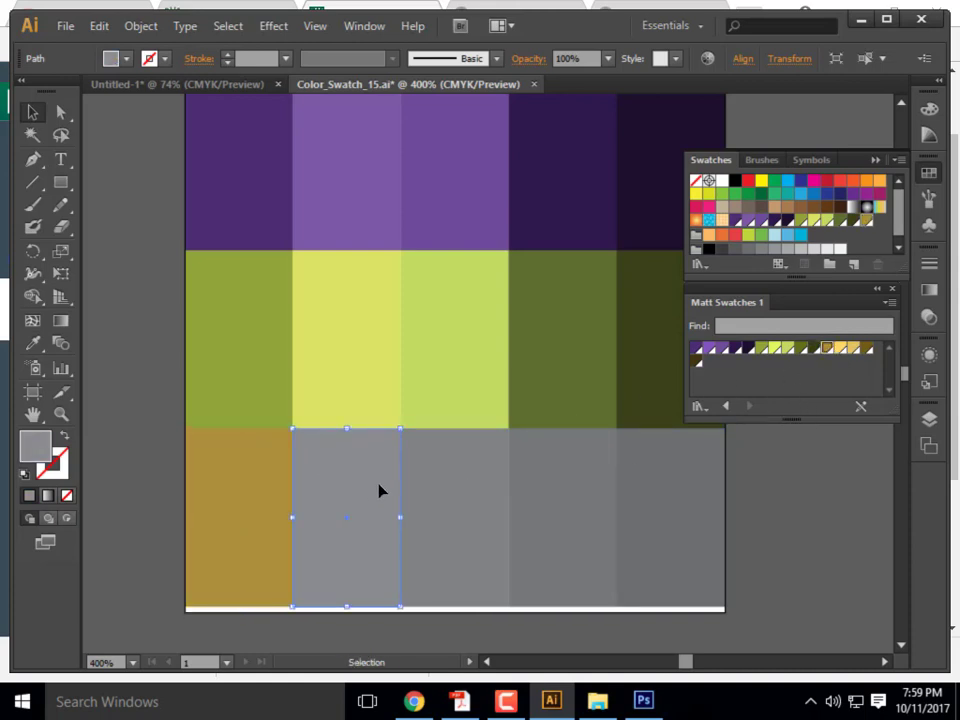
{"action": "left_click", "coordinate": [839, 349]}
{"action": "left_click", "coordinate": [422, 589]}
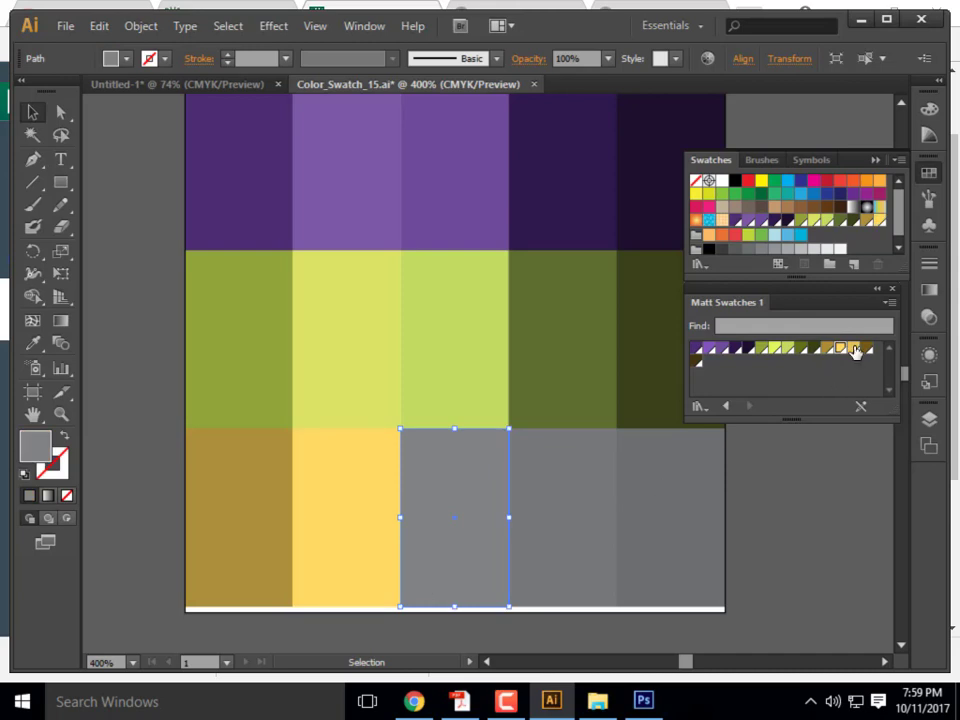
{"action": "left_click", "coordinate": [855, 349]}
{"action": "left_click", "coordinate": [570, 497]}
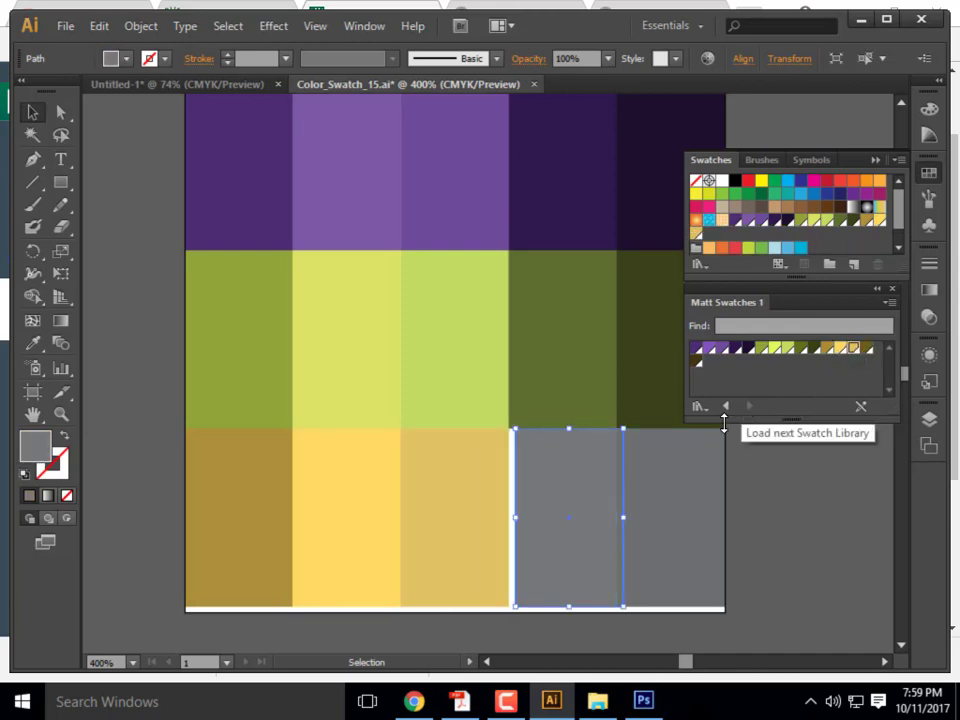
{"action": "left_click_drag", "start_coordinate": [624, 480], "coordinate": [617, 484]}
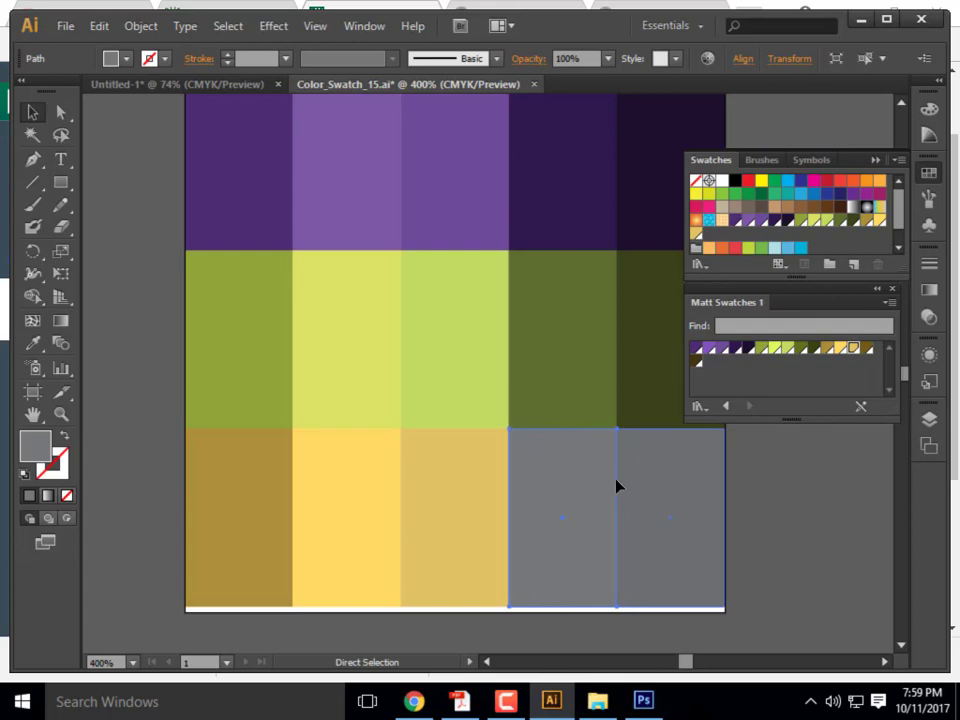
{"action": "left_click", "coordinate": [853, 349]}
{"action": "left_click", "coordinate": [677, 506]}
{"action": "left_click", "coordinate": [866, 348]}
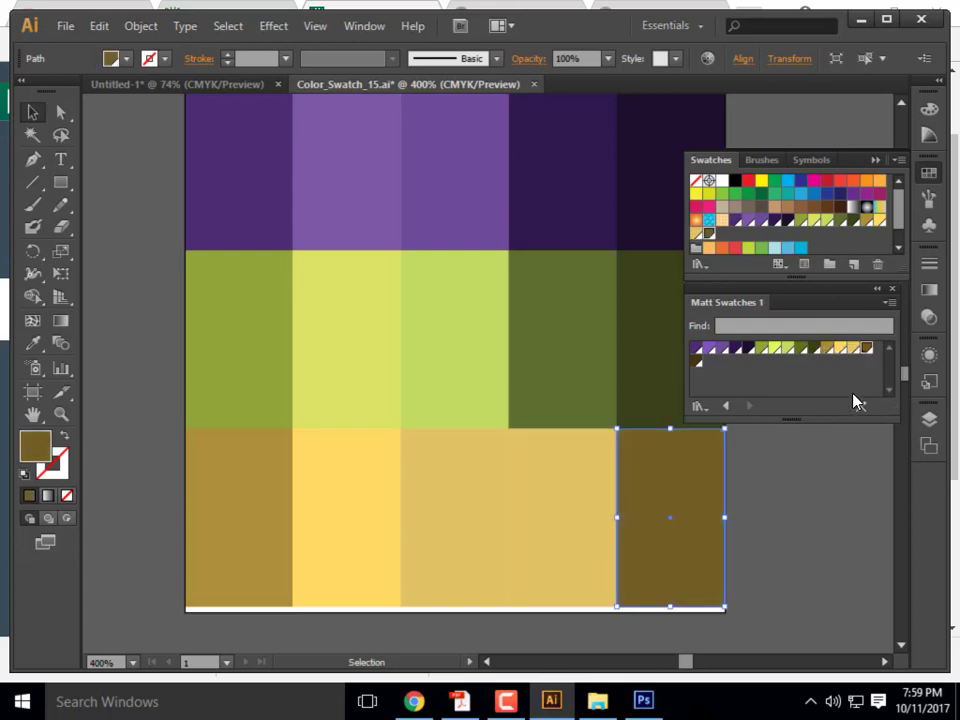
{"action": "left_click", "coordinate": [729, 560]}
{"action": "scroll", "coordinate": [364, 510], "scroll_direction": "up", "scroll_amount": 1}
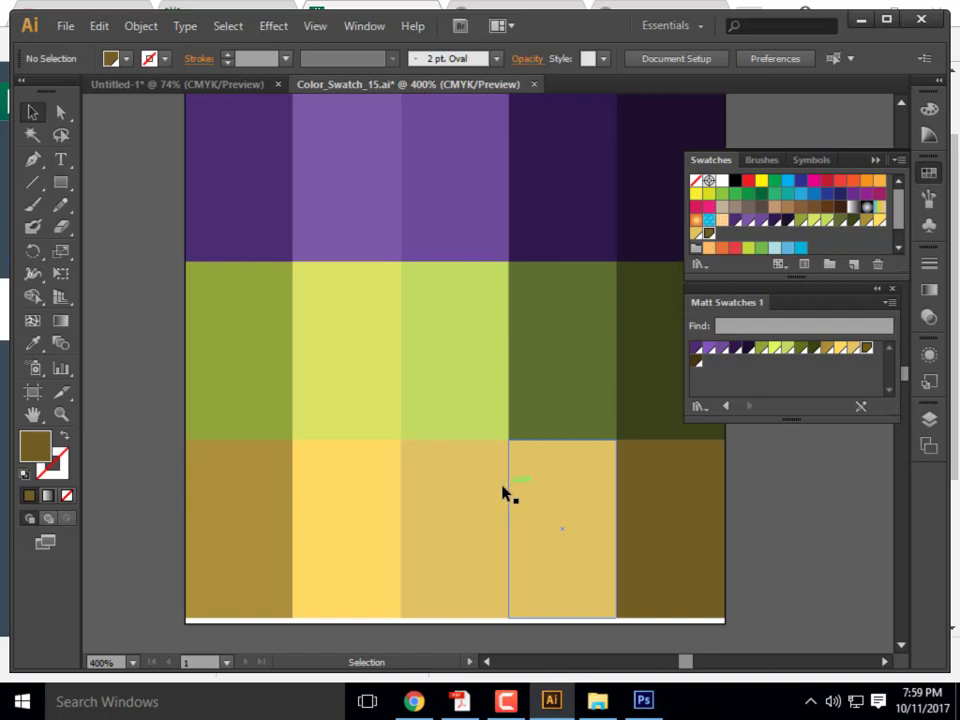
{"action": "scroll", "coordinate": [138, 209], "scroll_direction": "up", "scroll_amount": 1}
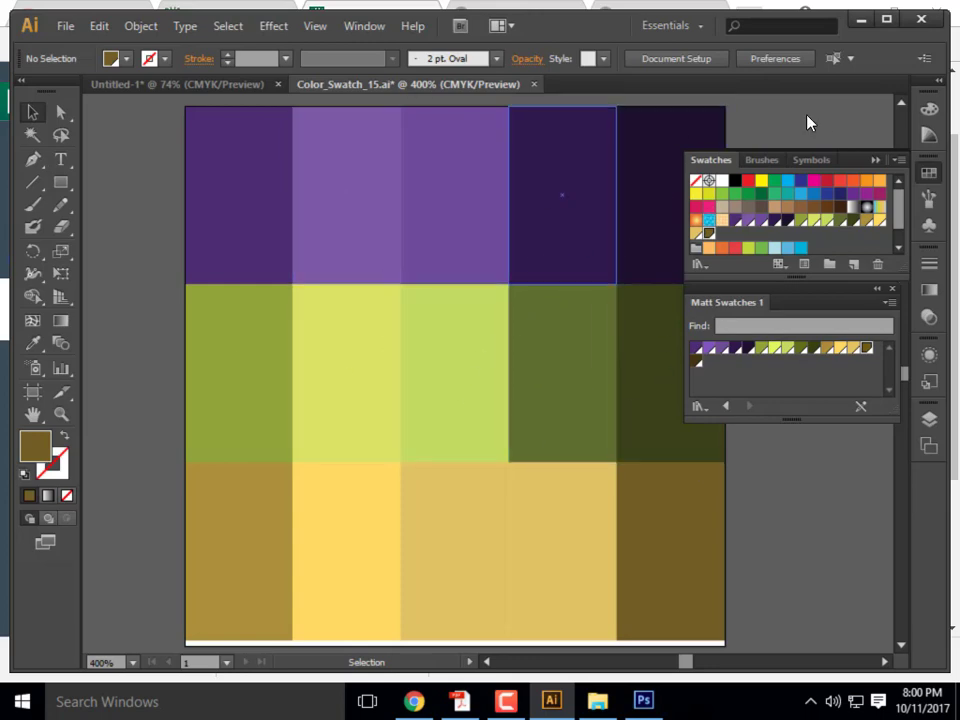
- Hide Illustrator, follow the colrd.com link in Exercise 17's Part 3, then minimize Chrome
{"action": "left_click", "coordinate": [869, 19]}
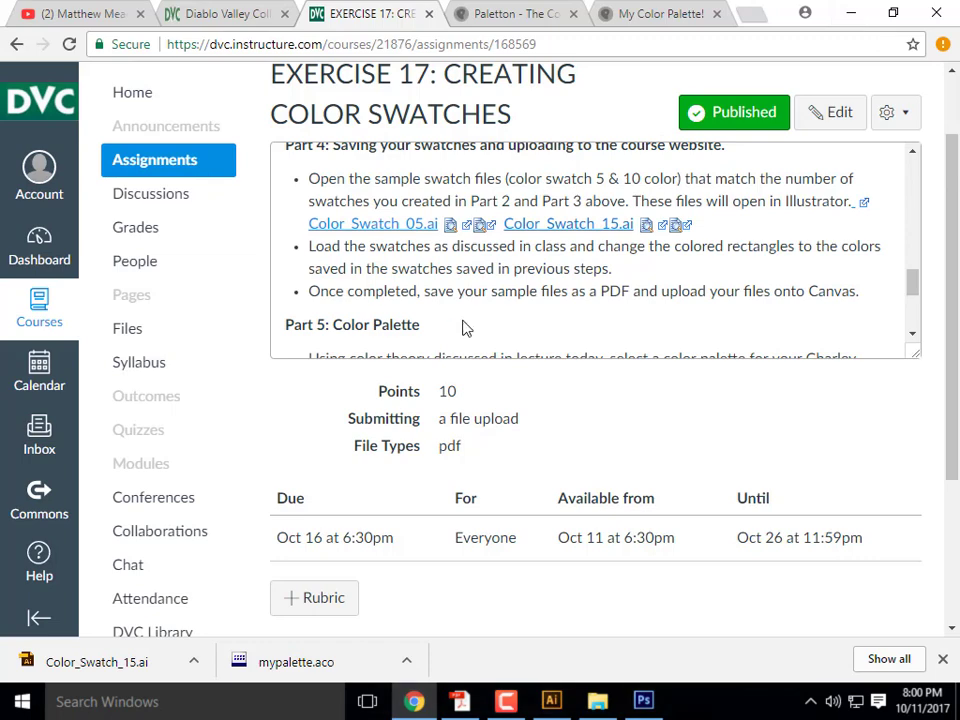
{"action": "scroll", "coordinate": [498, 297], "scroll_direction": "up", "scroll_amount": 5}
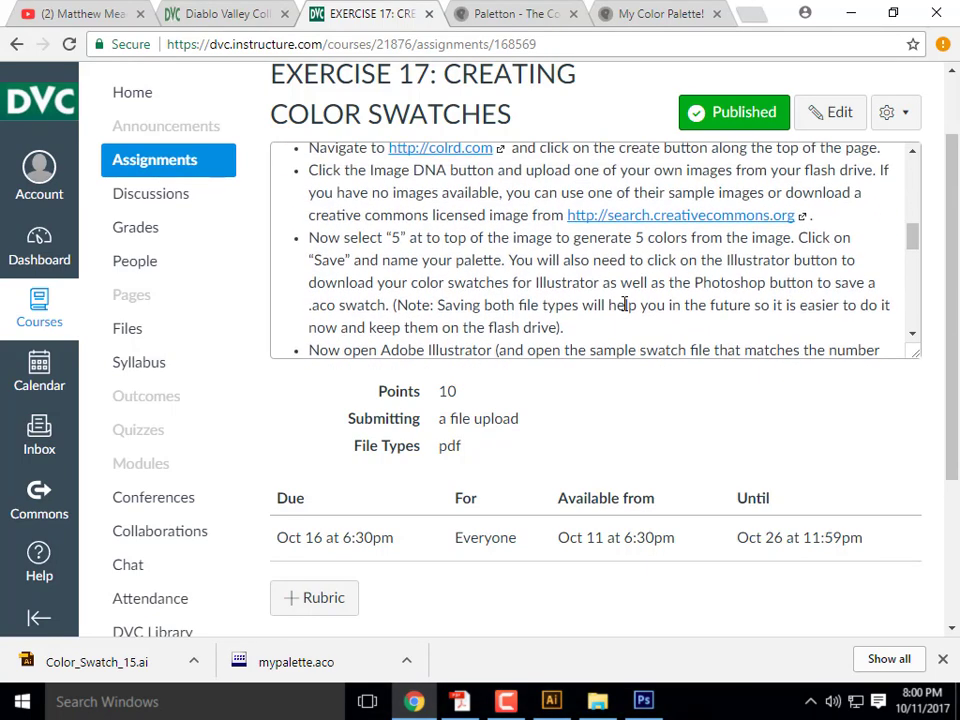
{"action": "scroll", "coordinate": [630, 297], "scroll_direction": "up", "scroll_amount": 2}
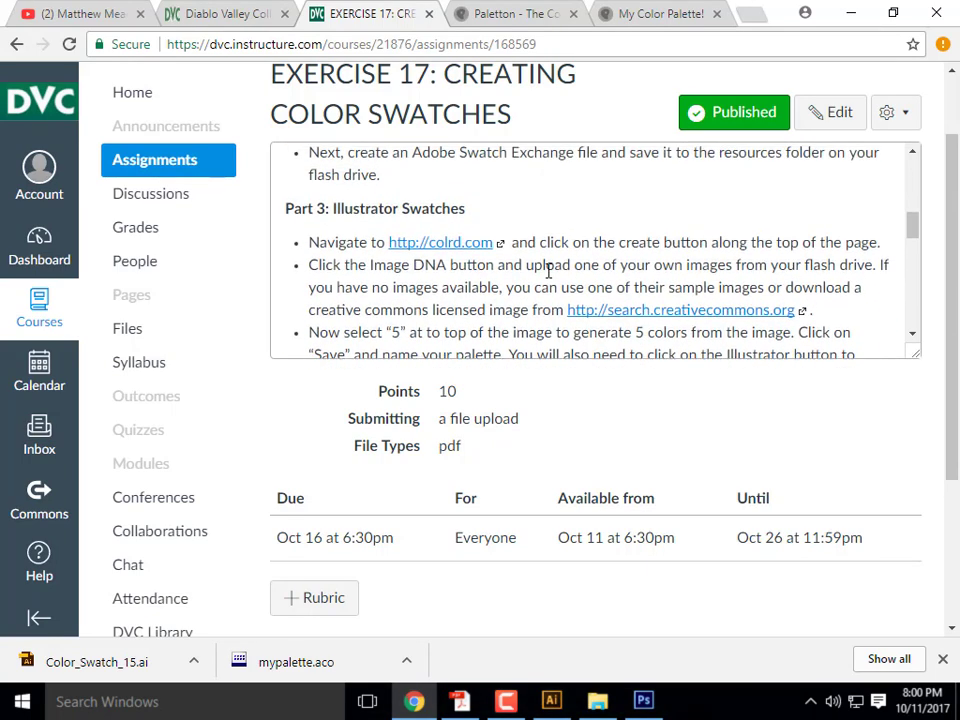
{"action": "left_click", "coordinate": [452, 243]}
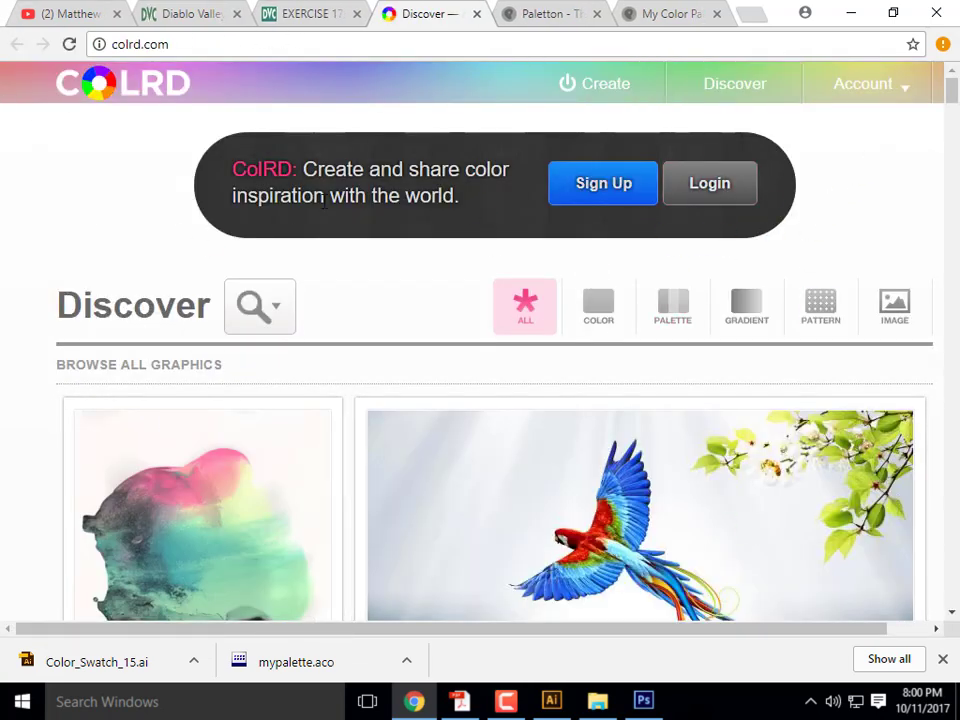
{"action": "left_click", "coordinate": [850, 15]}
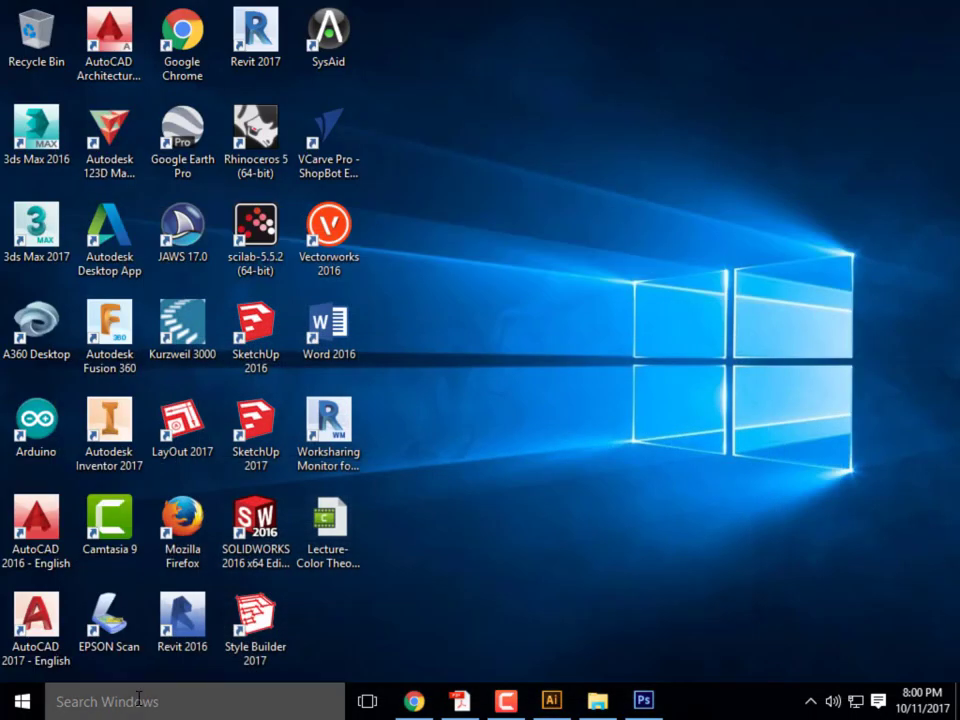
- Launch Internet Explorer from the taskbar search, skip setup with Ask me later, and maximize it
{"action": "left_click", "coordinate": [141, 700]}
{"action": "type", "text": "int"}
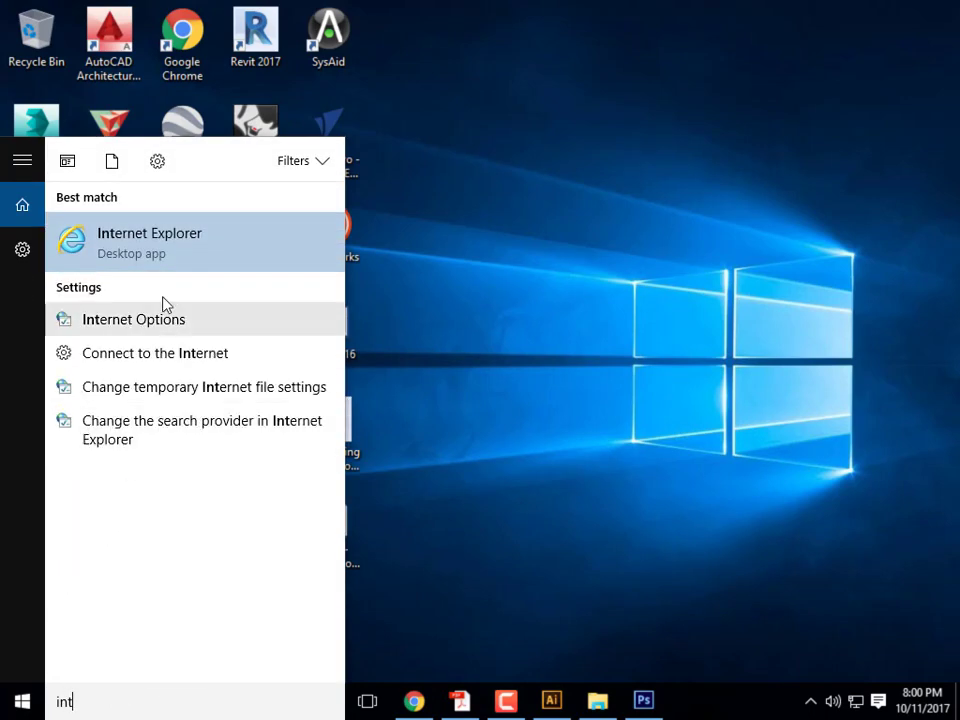
{"action": "left_click", "coordinate": [150, 240]}
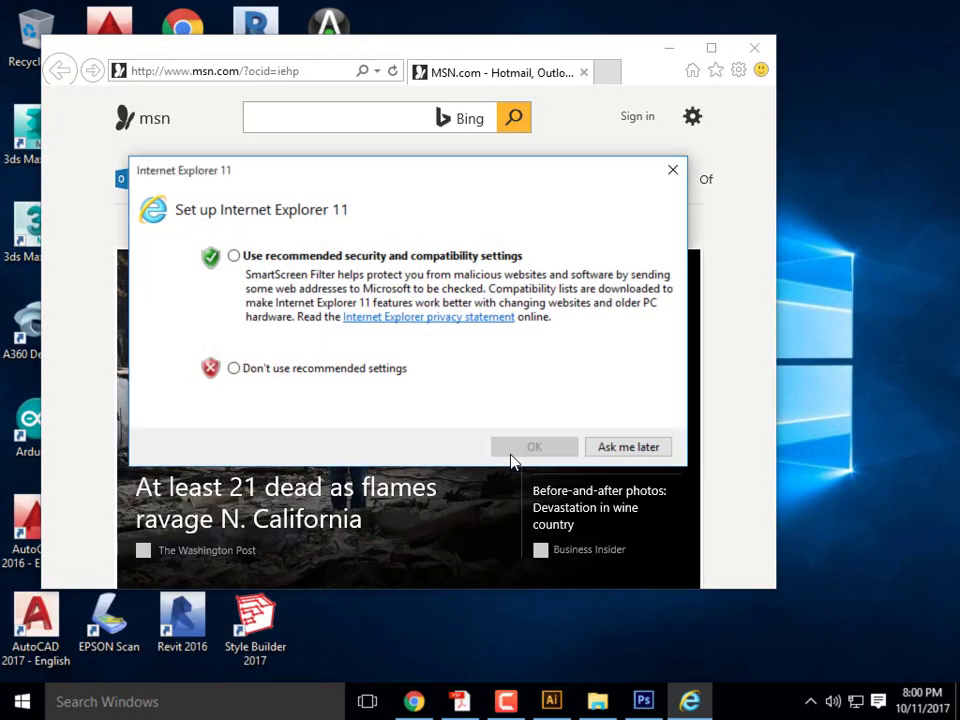
{"action": "left_click", "coordinate": [615, 446]}
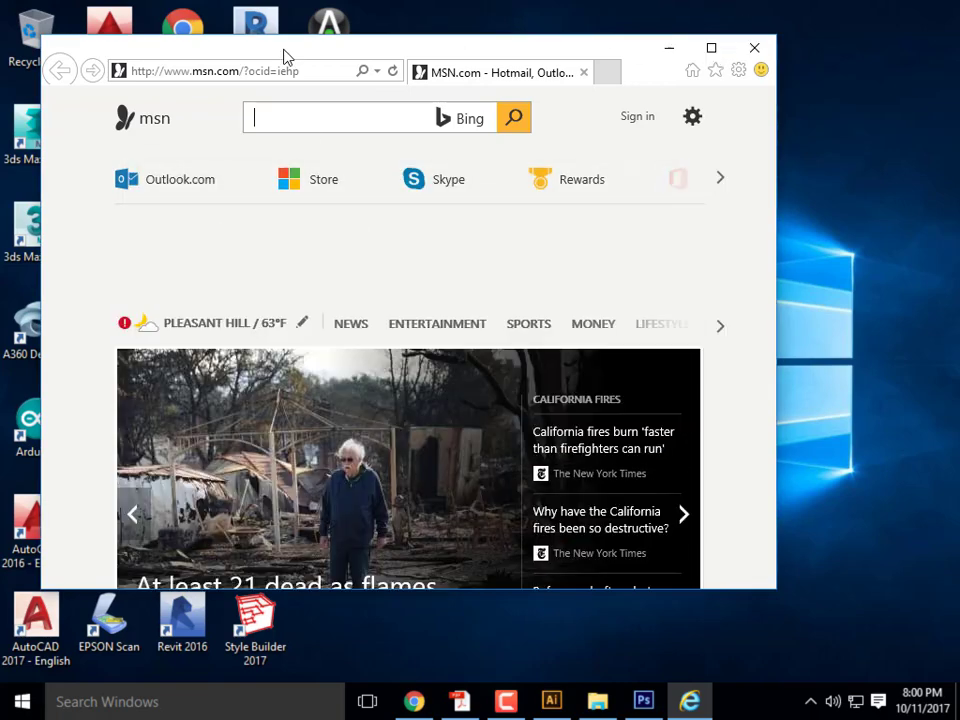
{"action": "left_click", "coordinate": [711, 48]}
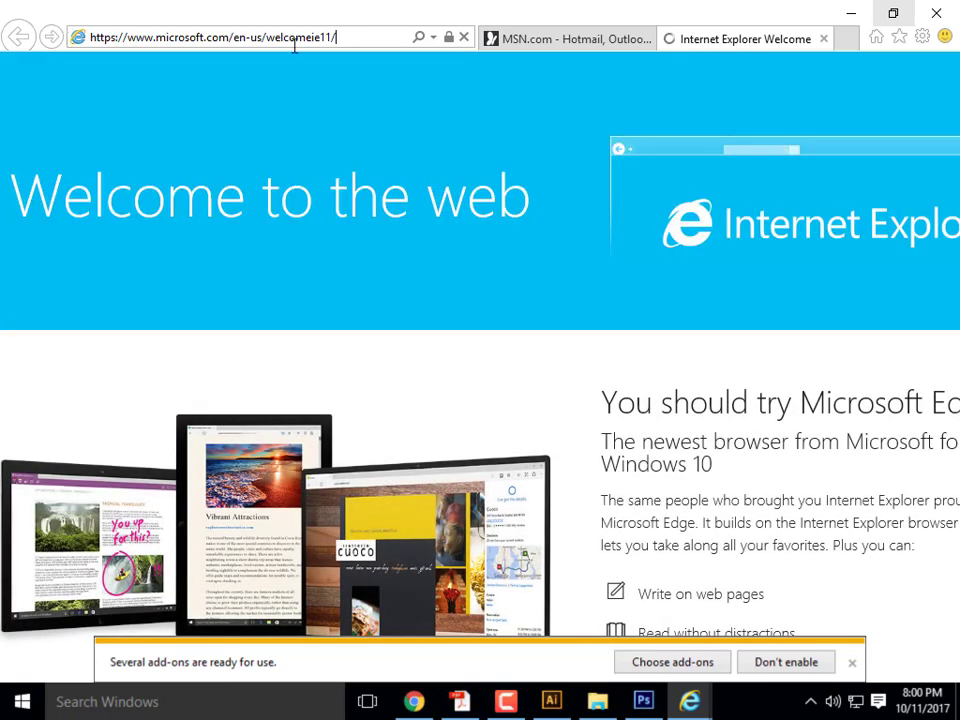
- Go to colrd.com in the address bar
{"action": "left_click_drag", "start_coordinate": [100, 38], "coordinate": [261, 122]}
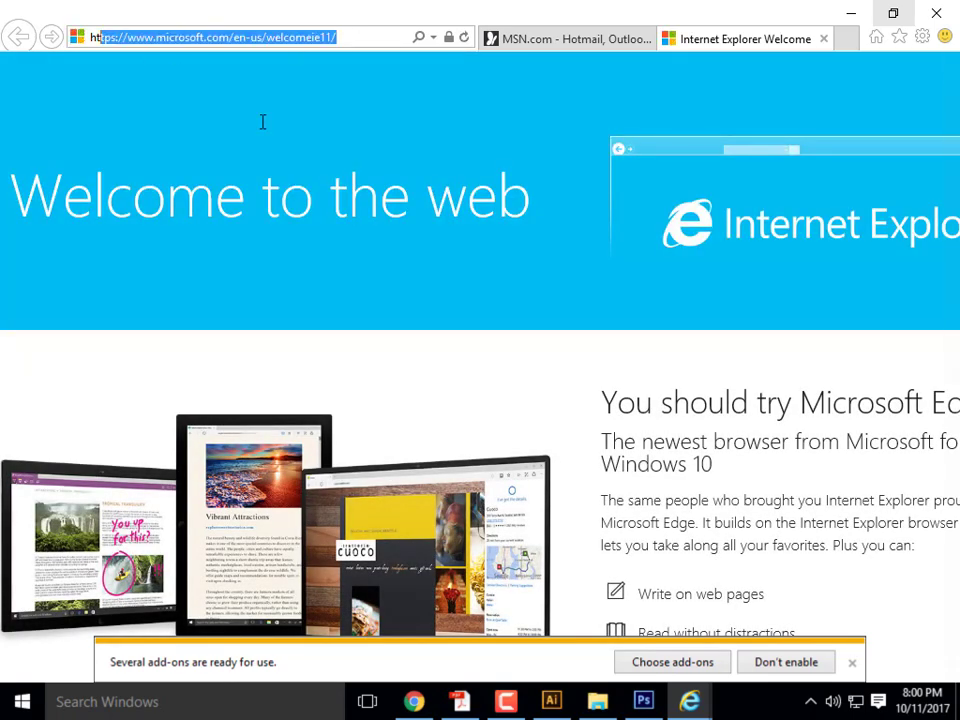
{"action": "type", "text": "c"}
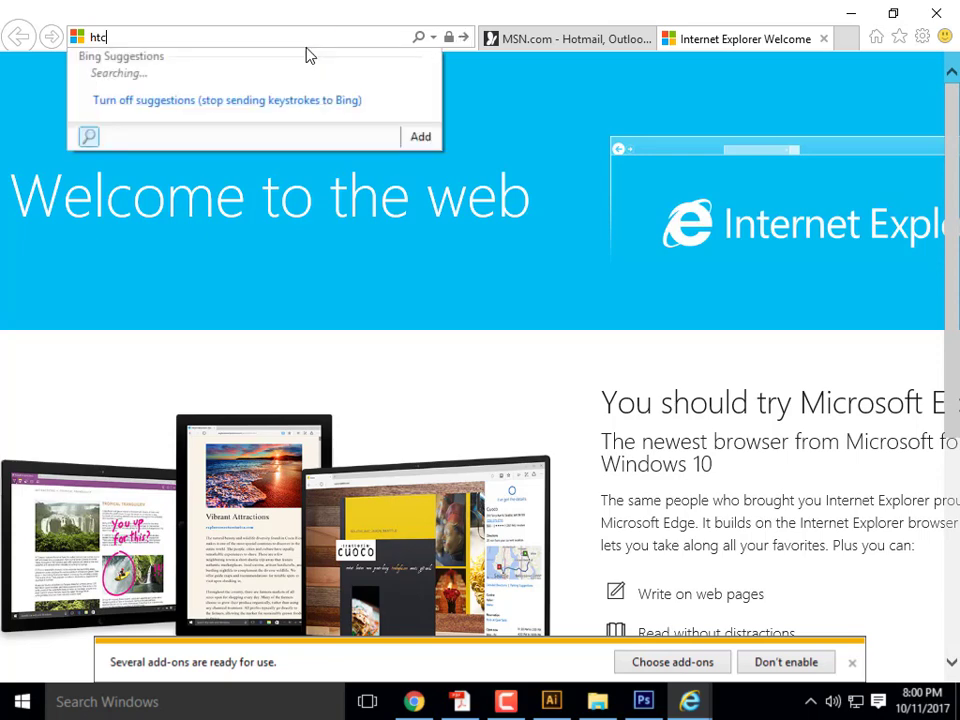
{"action": "key", "text": "BackSpace"}
{"action": "key", "text": "BackSpace"}
{"action": "key", "text": "BackSpace"}
{"action": "type", "text": "colrd.com"}
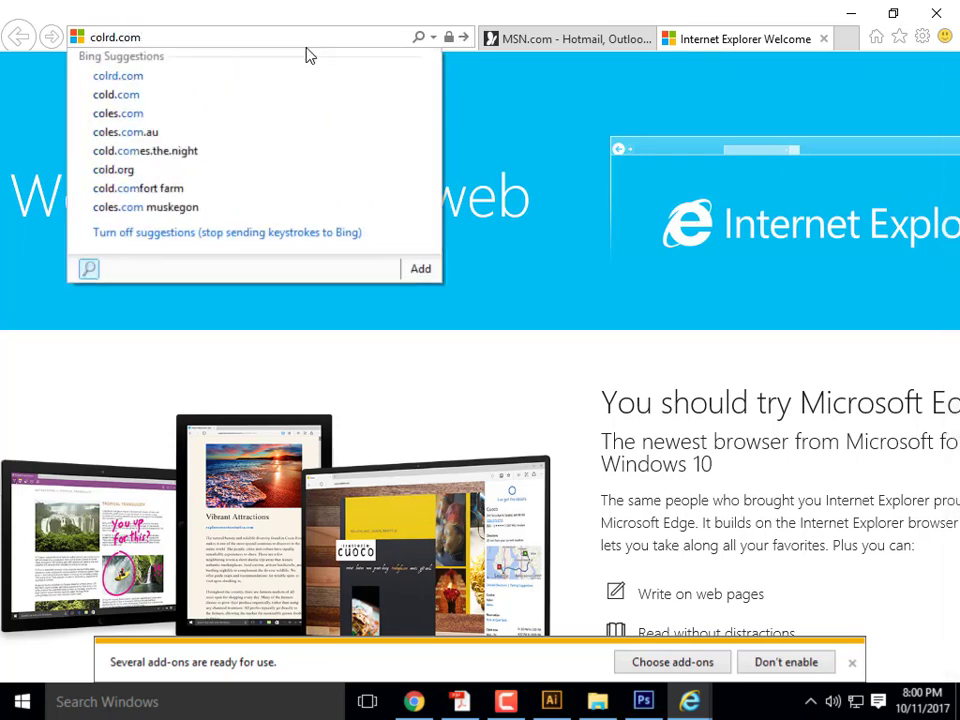
{"action": "key", "text": "Return"}
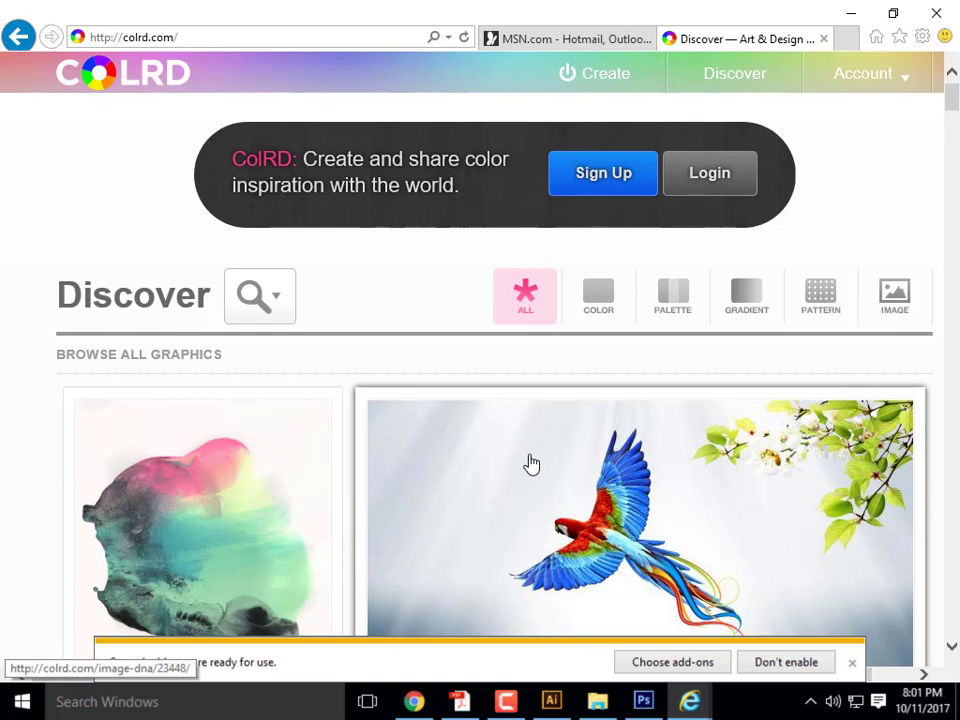
- Start ColRD's Create > Image DNA tool and show its random sample-image picker
{"action": "scroll", "coordinate": [488, 446], "scroll_direction": "down", "scroll_amount": 2}
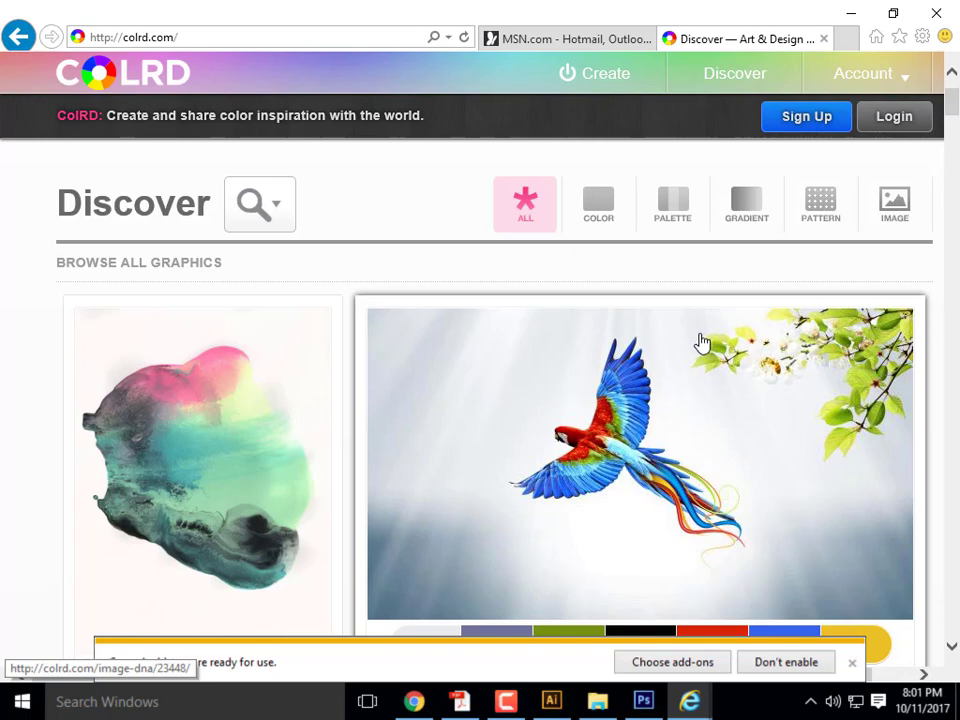
{"action": "scroll", "coordinate": [707, 338], "scroll_direction": "up", "scroll_amount": 1}
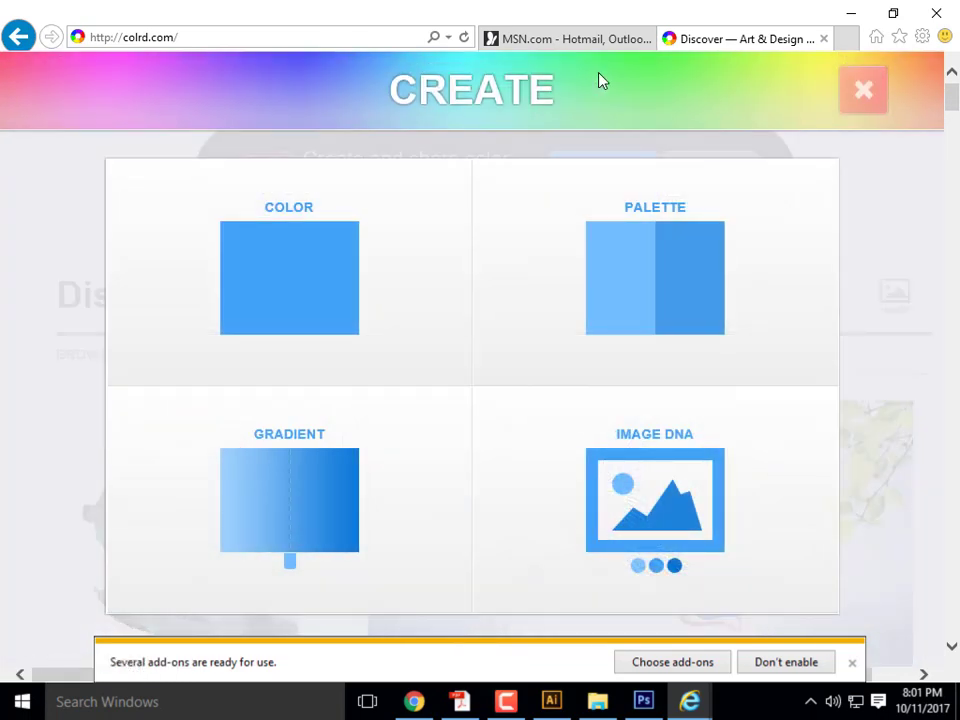
{"action": "left_click", "coordinate": [660, 482]}
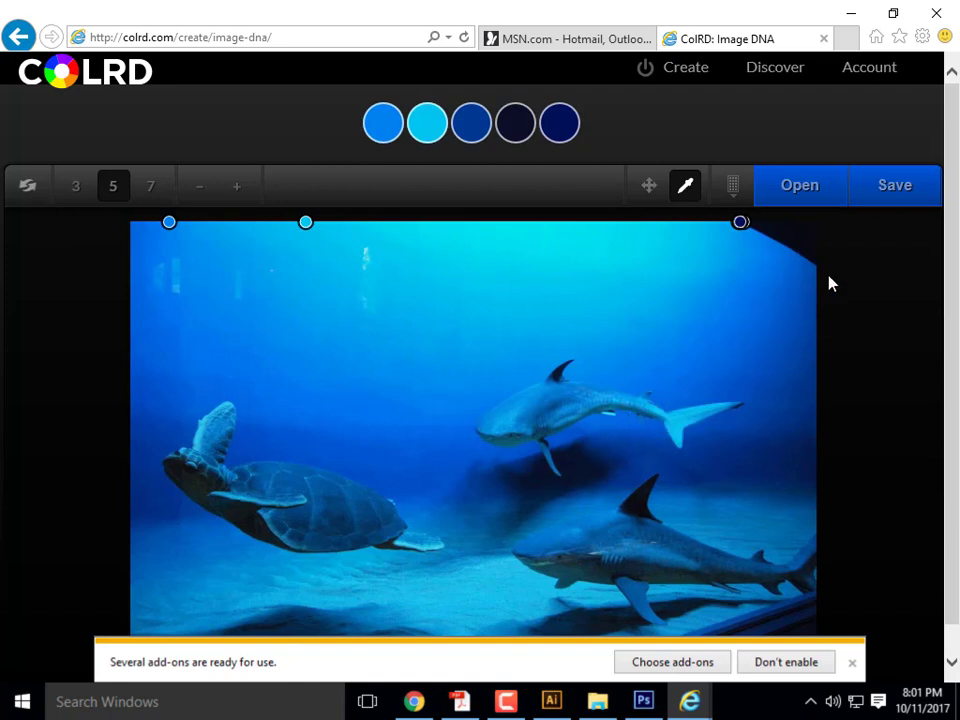
{"action": "left_click", "coordinate": [808, 196]}
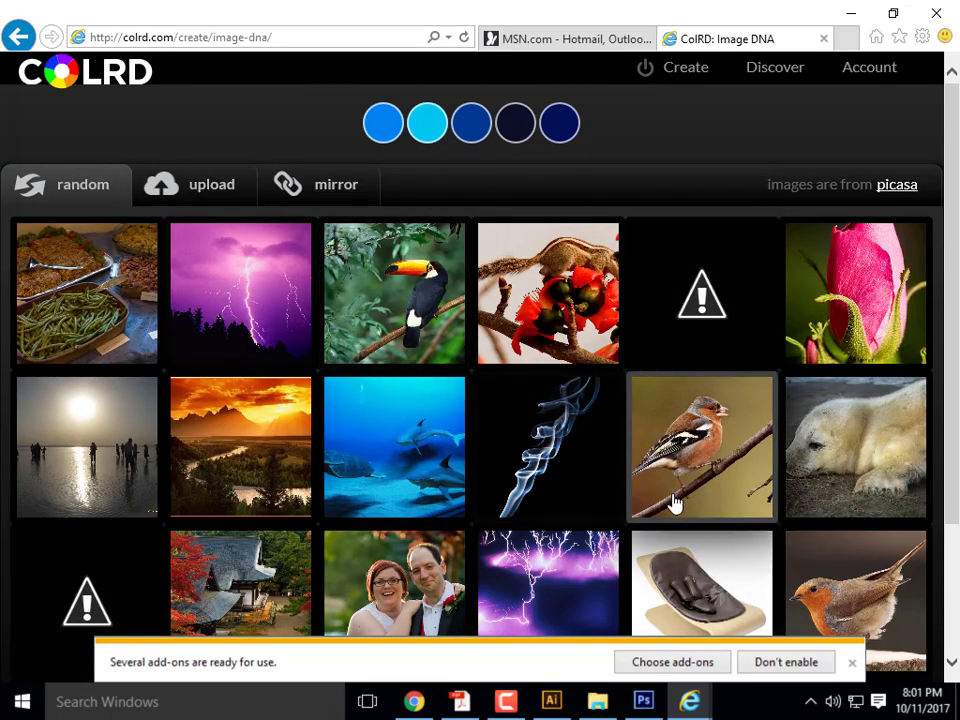
- Pick the toucan photo to get a five-colour palette, then bring up its Save panel
{"action": "left_click", "coordinate": [413, 315]}
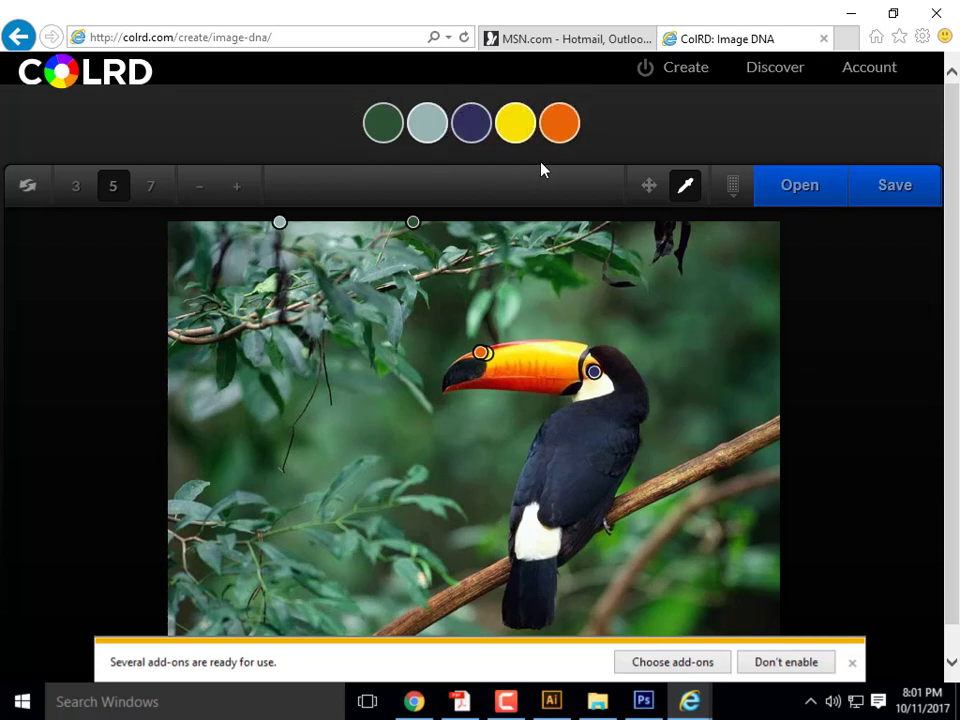
{"action": "mouse_move", "coordinate": [378, 138]}
{"action": "mouse_move", "coordinate": [480, 130]}
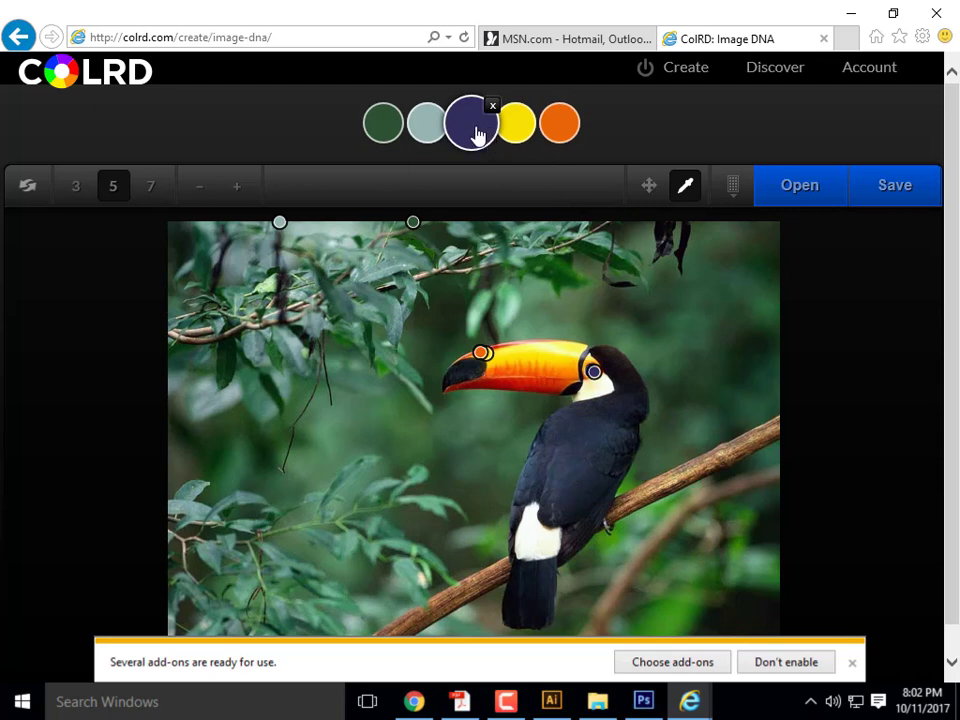
{"action": "left_click", "coordinate": [900, 197]}
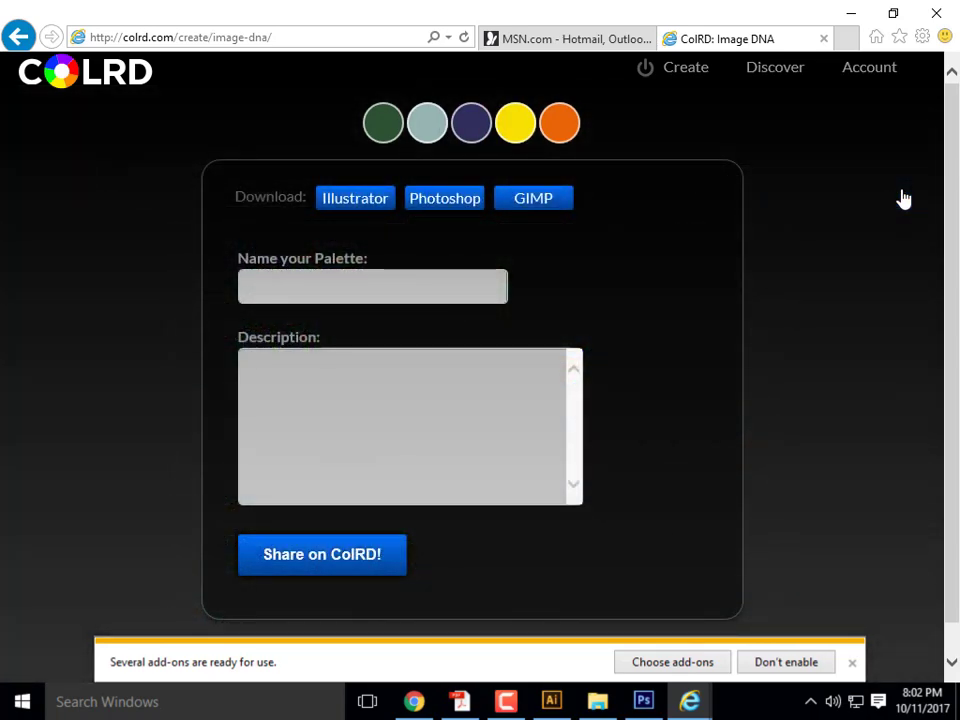
- Name the palette 'Tucan Color Palette' and download it as an Illustrator file
{"action": "left_click", "coordinate": [377, 296]}
{"action": "type", "text": "Tucan Color Pa"}
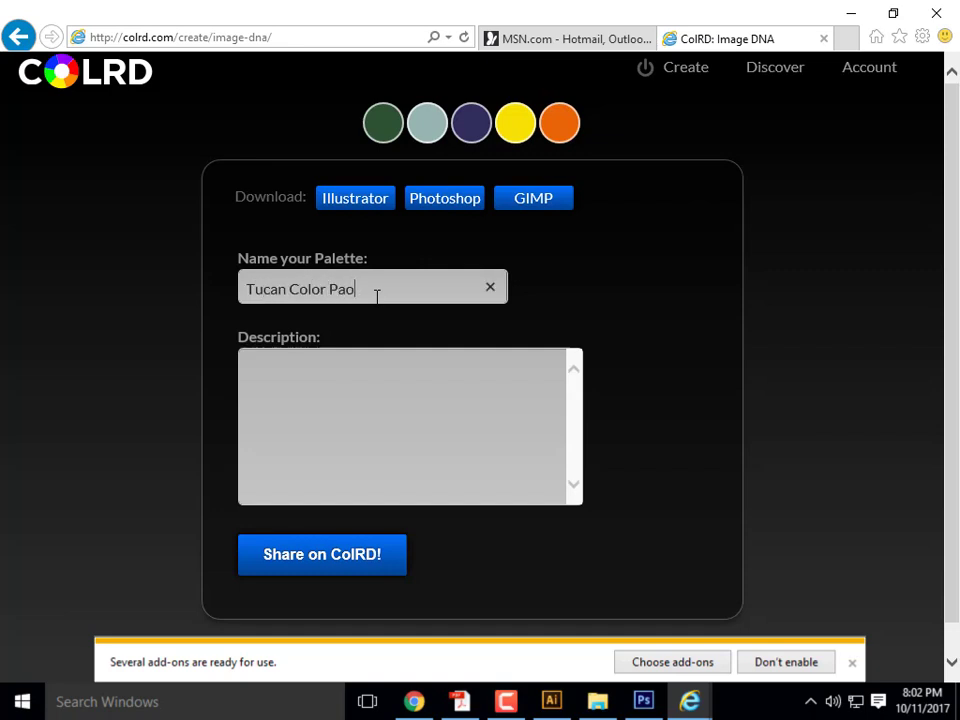
{"action": "type", "text": "lette"}
{"action": "left_click", "coordinate": [366, 210]}
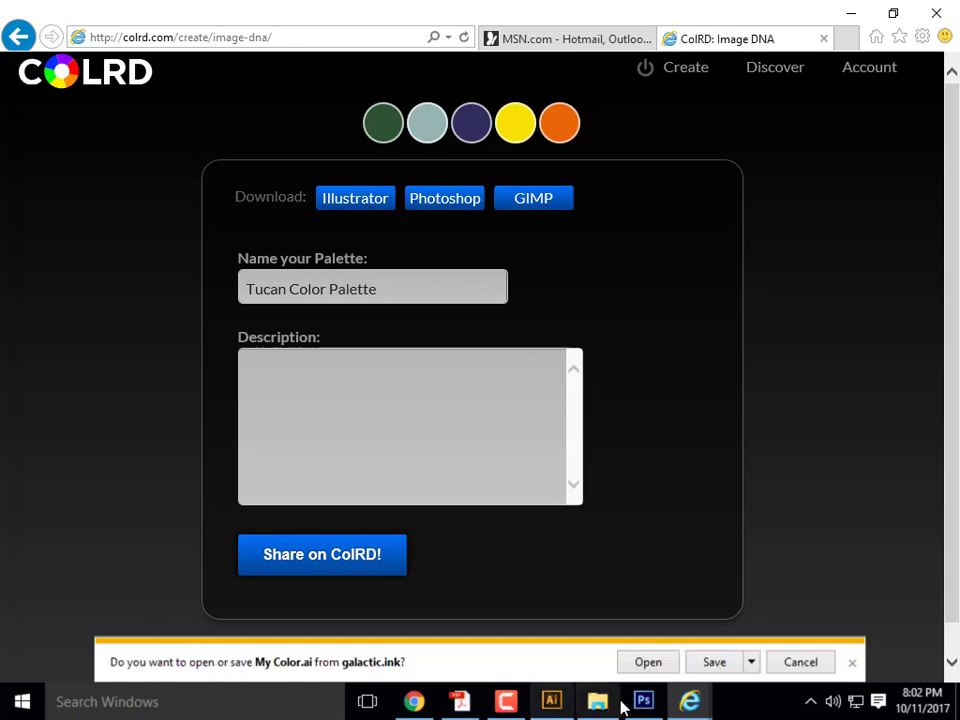
{"action": "left_click", "coordinate": [751, 662]}
- Save the download as 'Tucan Color Swatch' in ARCHI 135 > Week 9B- Content
{"action": "left_click", "coordinate": [814, 640]}
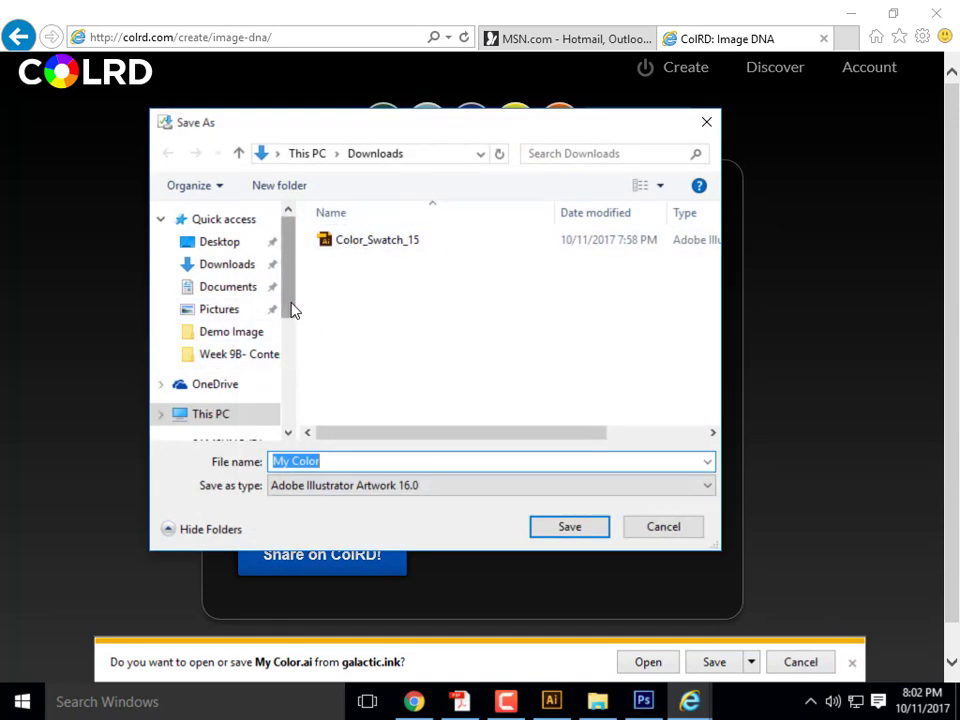
{"action": "left_click_drag", "start_coordinate": [291, 311], "coordinate": [287, 381]}
{"action": "left_click", "coordinate": [225, 371]}
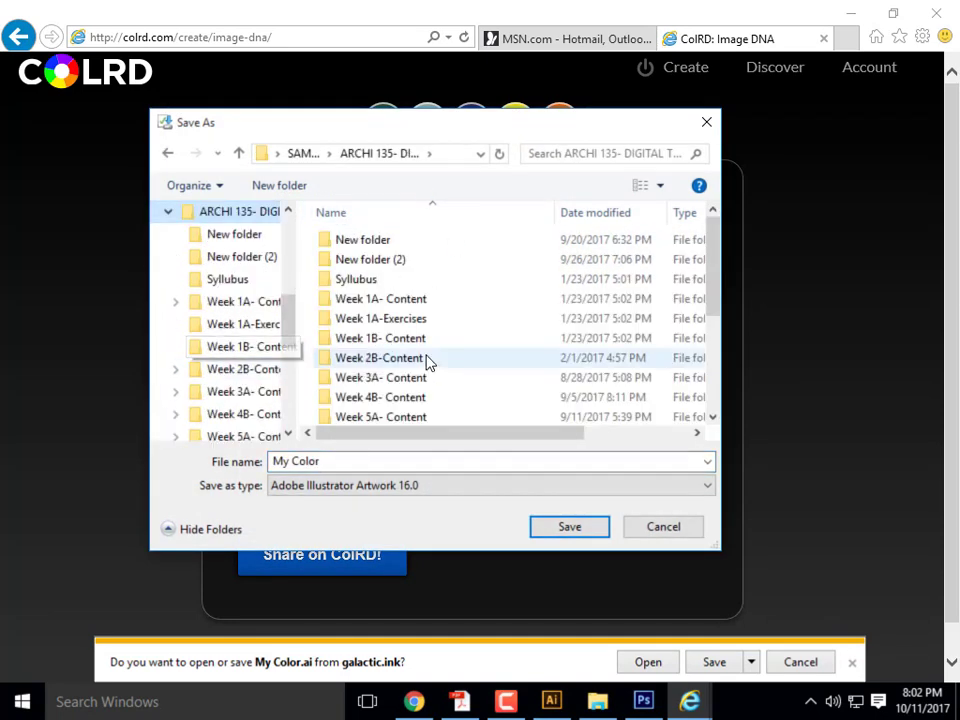
{"action": "scroll", "coordinate": [429, 364], "scroll_direction": "down", "scroll_amount": 3}
{"action": "double_click", "coordinate": [411, 398]}
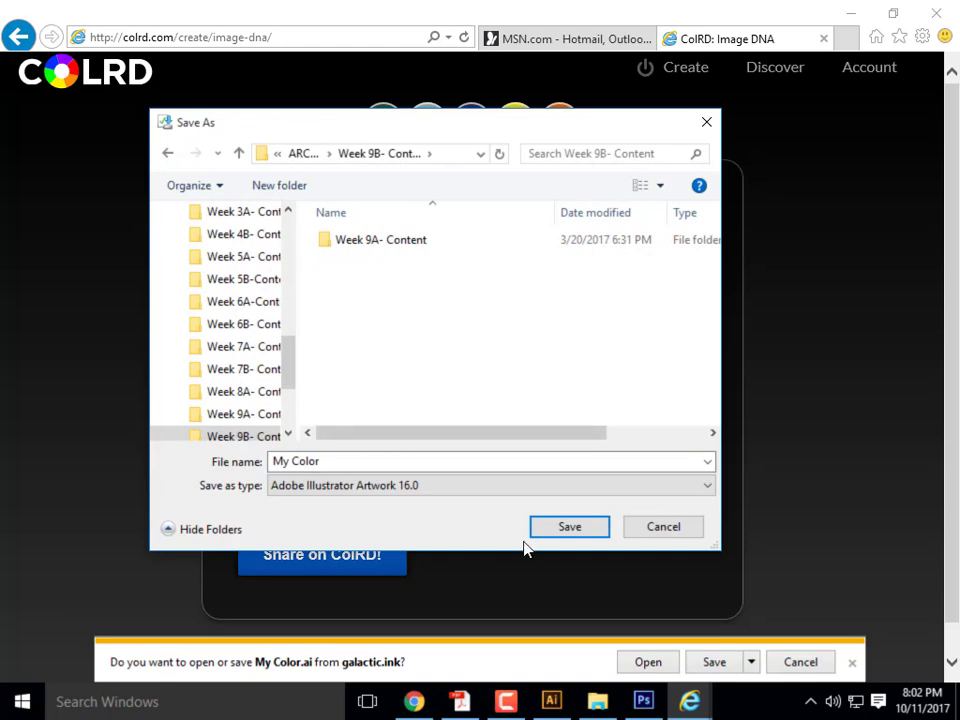
{"action": "left_click", "coordinate": [364, 465]}
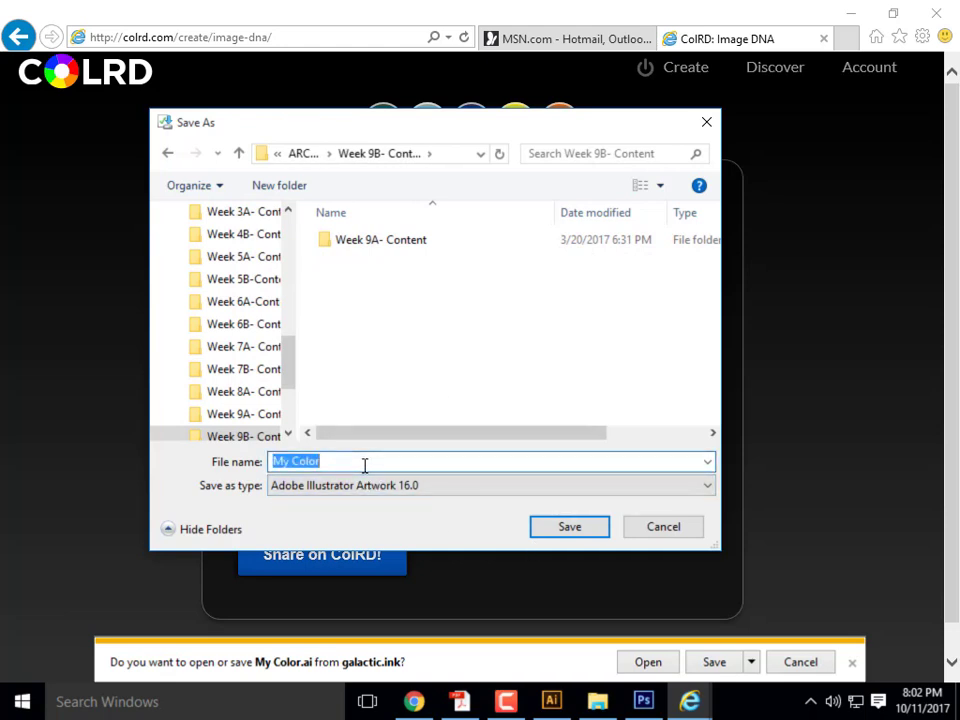
{"action": "type", "text": "Tucan"}
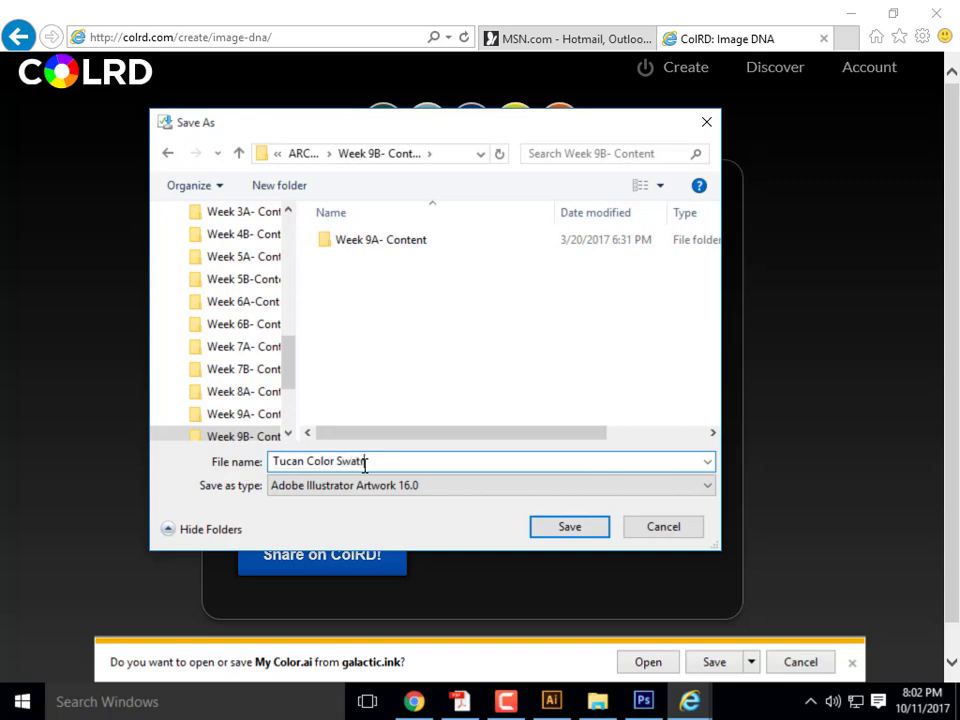
{"action": "type", "text": " Color Swatch"}
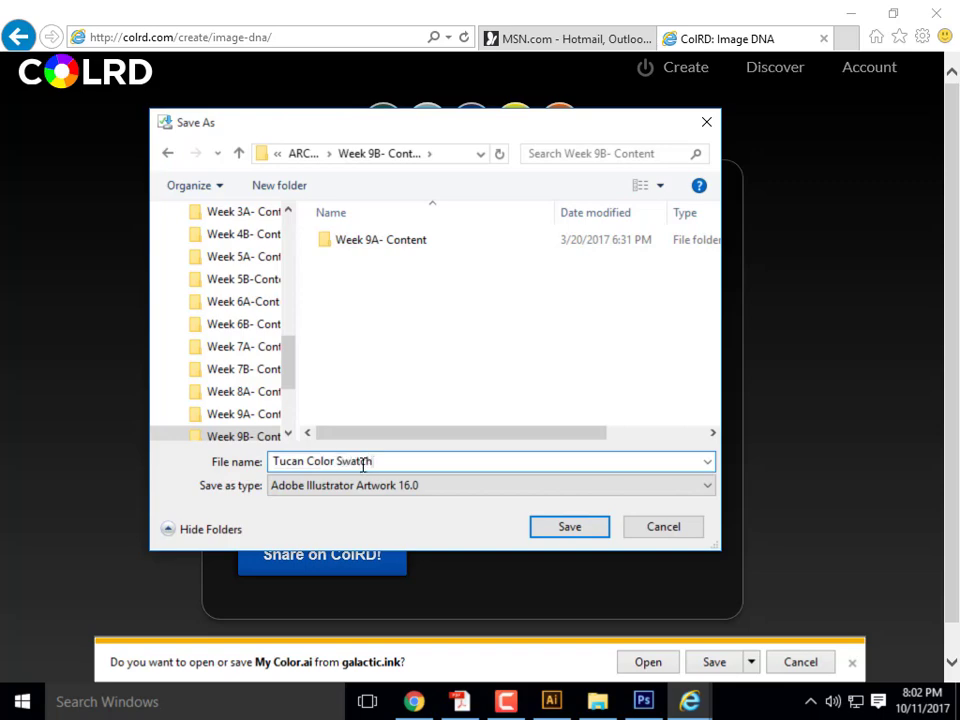
{"action": "left_click", "coordinate": [585, 532]}
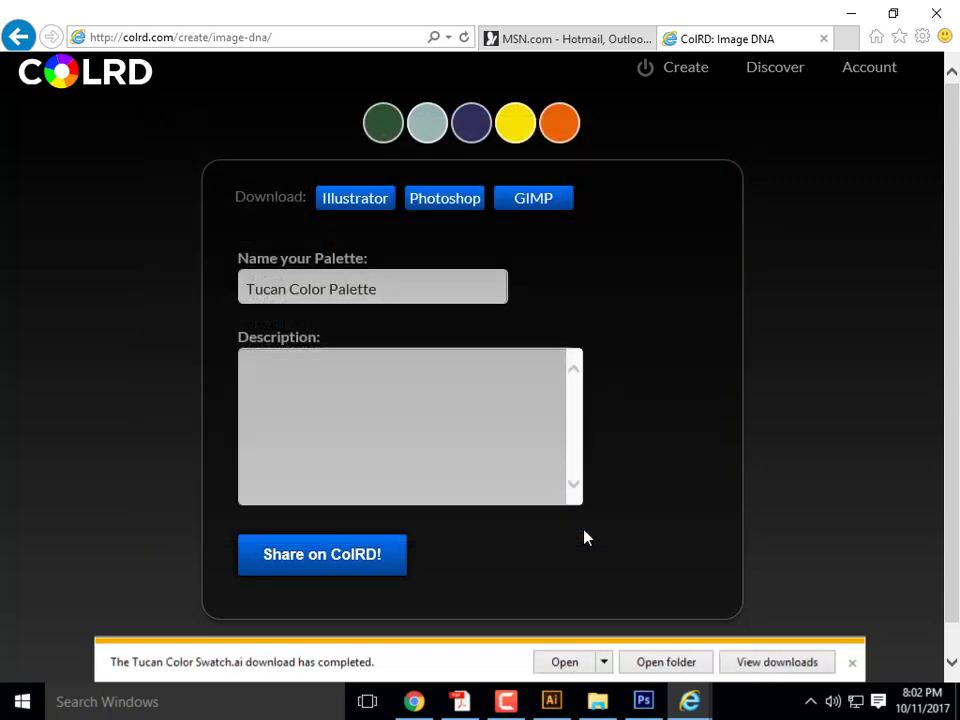
- Return to Chrome's Exercise 17 page, download Color_Swatch_05.ai from Part 4, and open it in Illustrator
{"action": "left_click", "coordinate": [853, 18]}
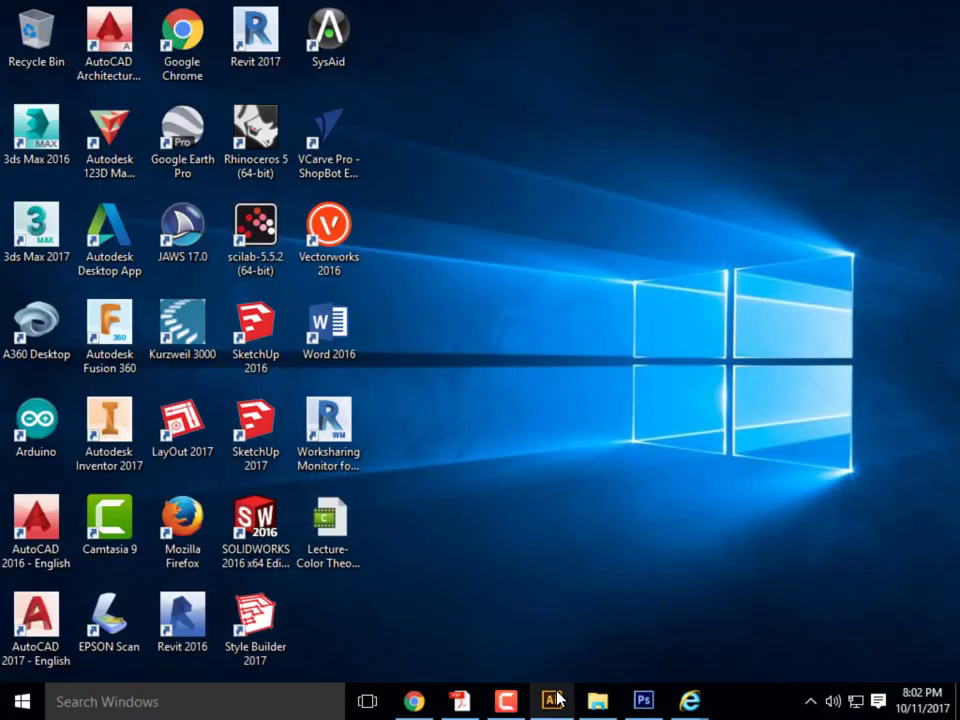
{"action": "left_click", "coordinate": [552, 699]}
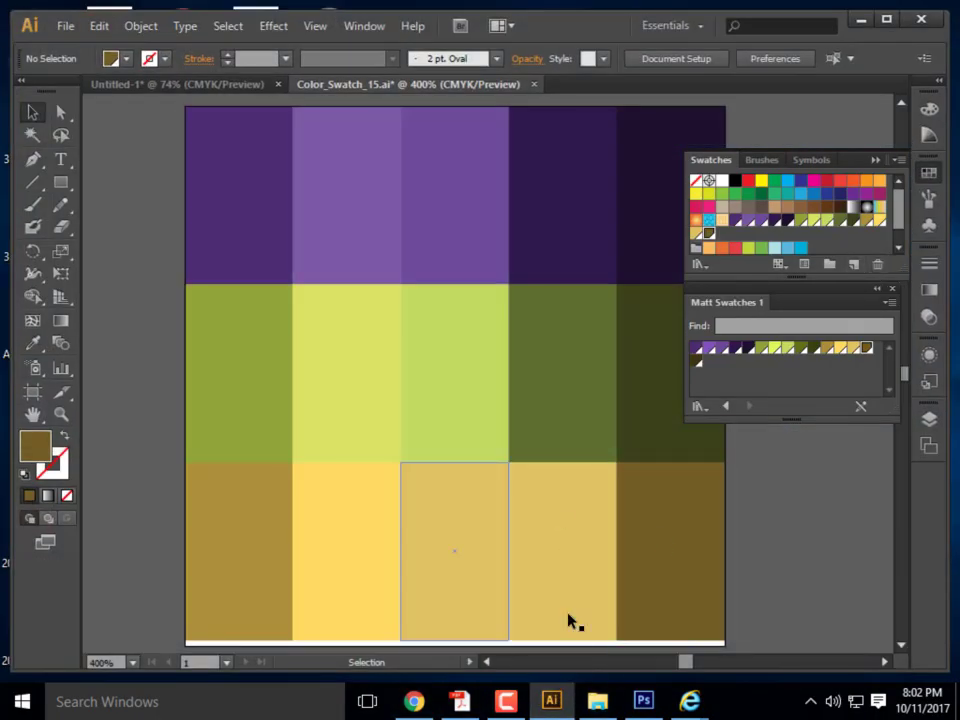
{"action": "left_click", "coordinate": [861, 20]}
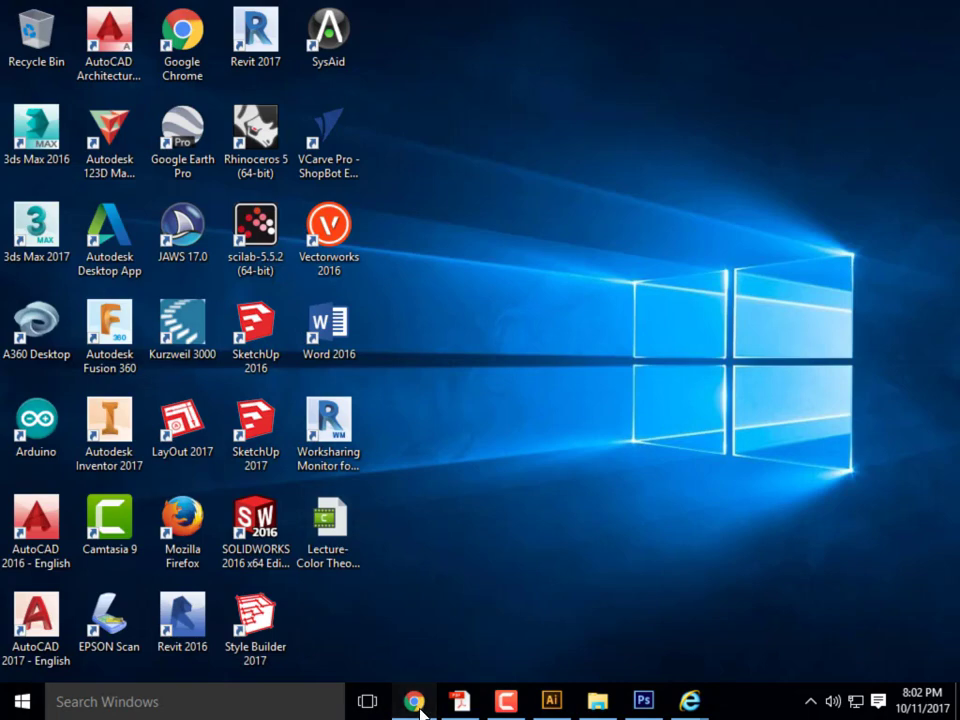
{"action": "left_click", "coordinate": [414, 701]}
{"action": "left_click", "coordinate": [313, 20]}
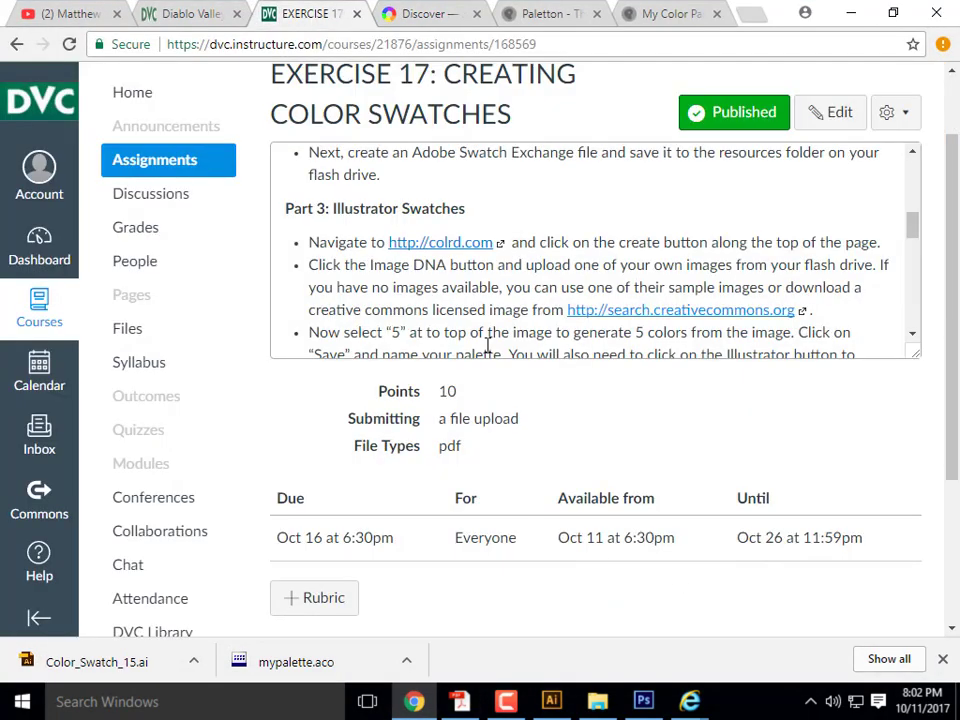
{"action": "scroll", "coordinate": [539, 314], "scroll_direction": "down", "scroll_amount": 5}
{"action": "scroll", "coordinate": [539, 314], "scroll_direction": "up", "scroll_amount": 2}
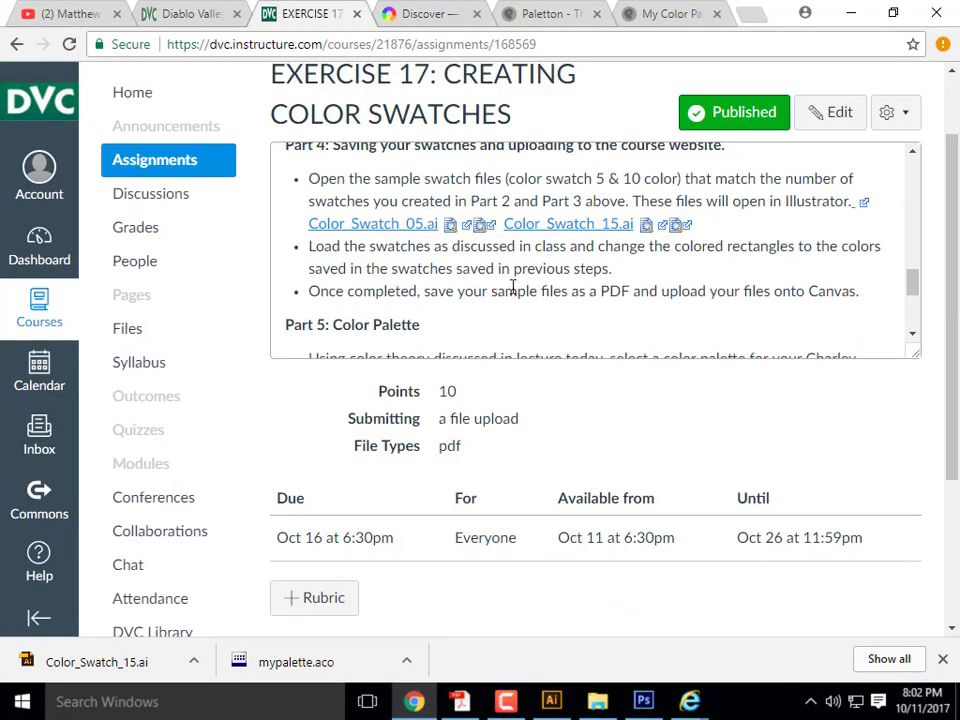
{"action": "left_click", "coordinate": [375, 224]}
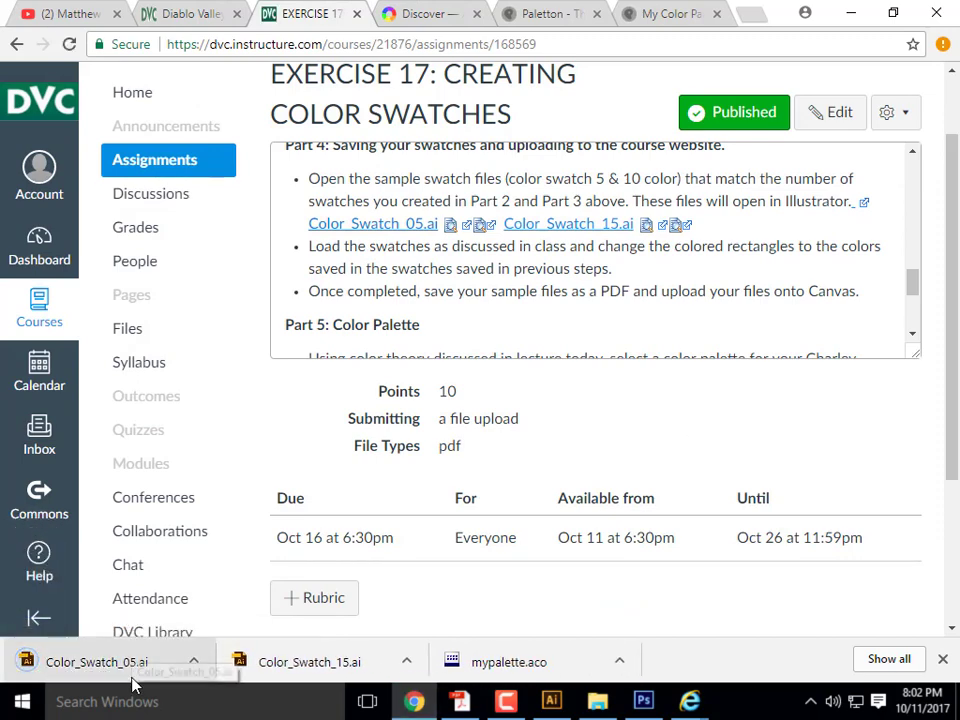
{"action": "left_click", "coordinate": [100, 663]}
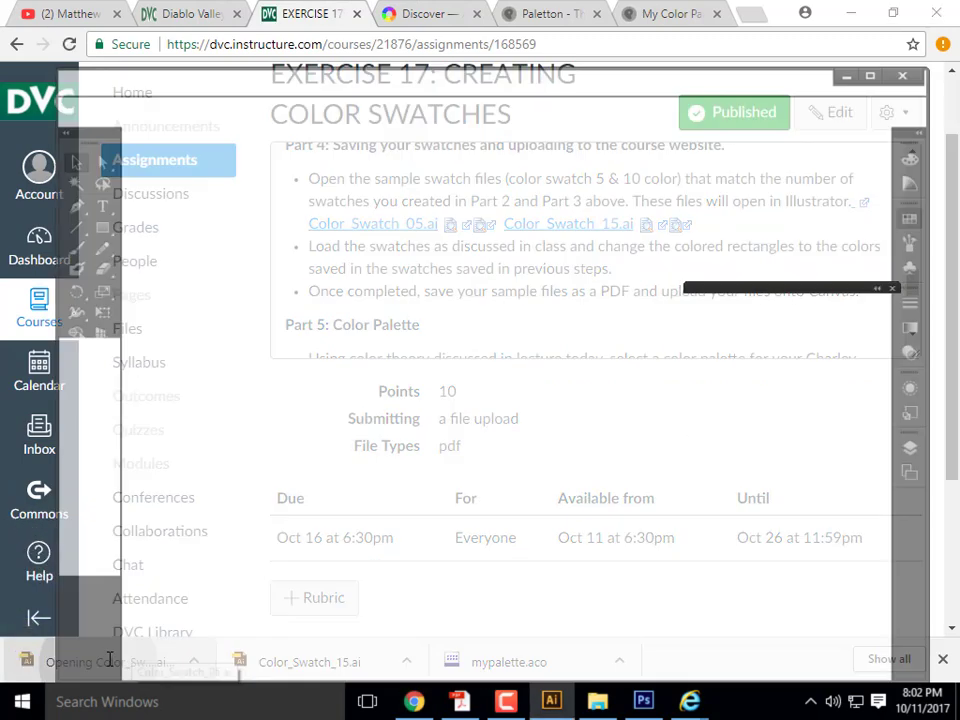
{"action": "left_click", "coordinate": [418, 253]}
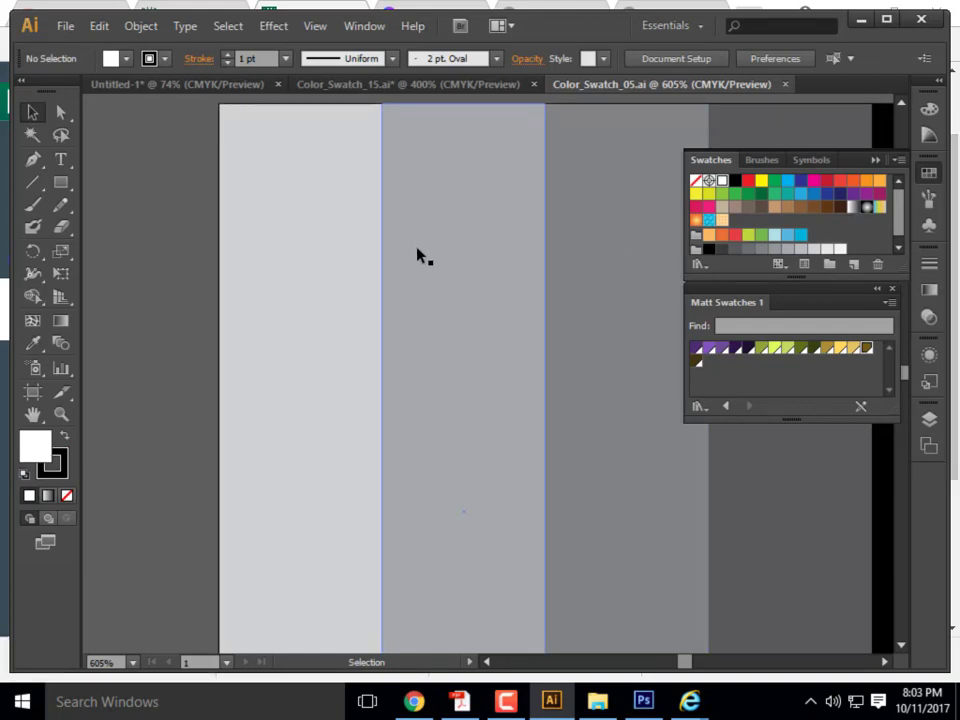
- Choose Open Swatch Library > Other Library from the Swatches panel menu
{"action": "scroll", "coordinate": [400, 255], "scroll_direction": "down", "scroll_amount": 2}
{"action": "scroll", "coordinate": [242, 347], "scroll_direction": "down", "scroll_amount": 1}
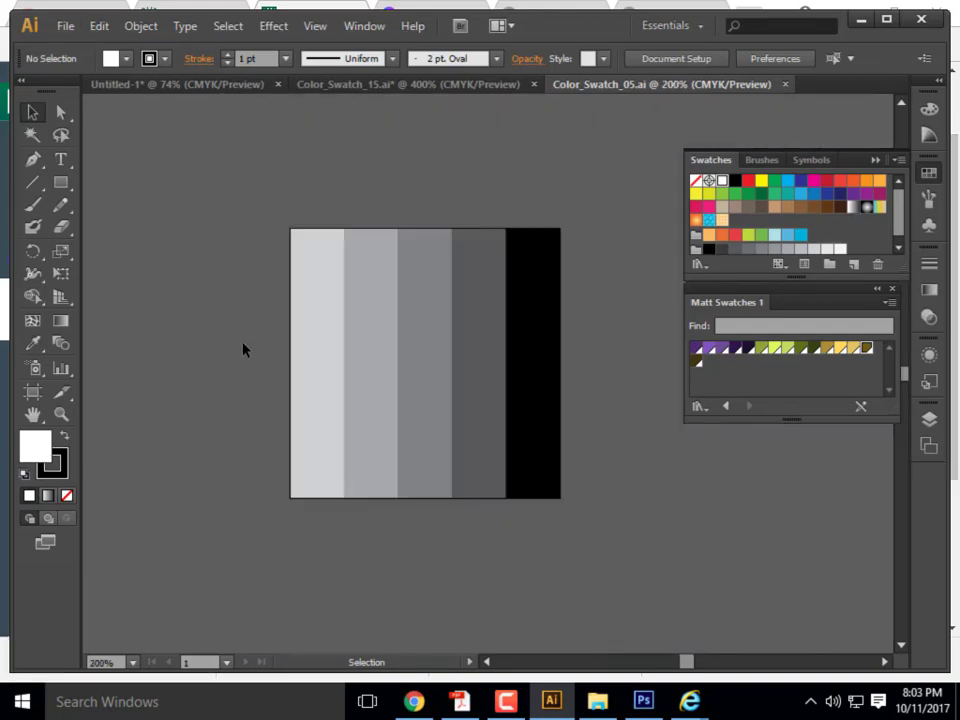
{"action": "scroll", "coordinate": [444, 354], "scroll_direction": "right", "scroll_amount": 1}
{"action": "scroll", "coordinate": [411, 343], "scroll_direction": "up", "scroll_amount": 2}
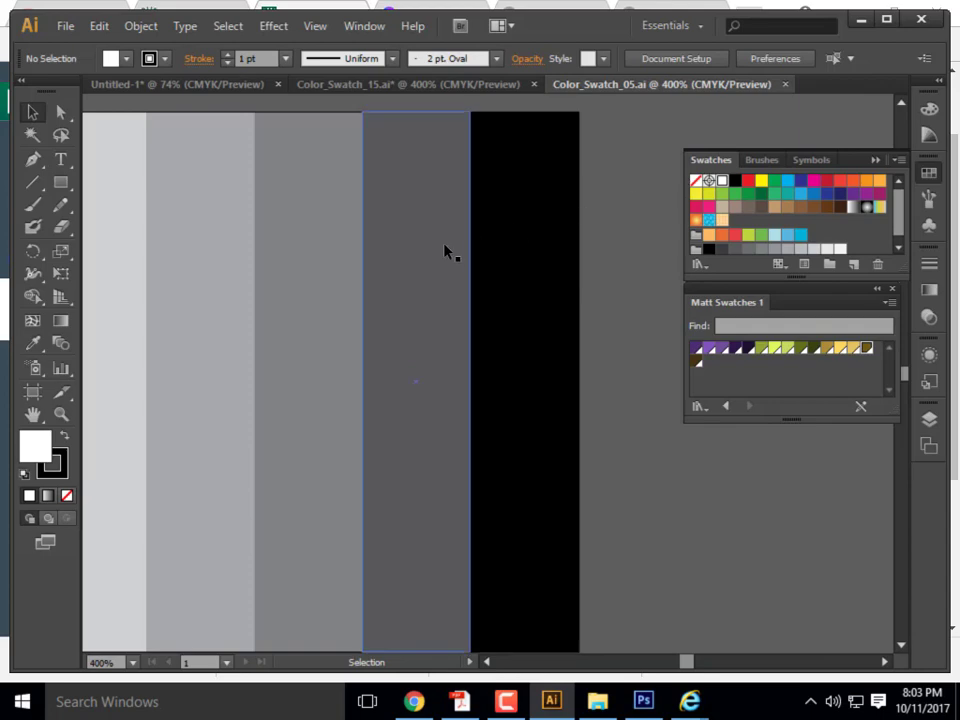
{"action": "scroll", "coordinate": [446, 251], "scroll_direction": "down", "scroll_amount": 1}
{"action": "left_click", "coordinate": [898, 161]}
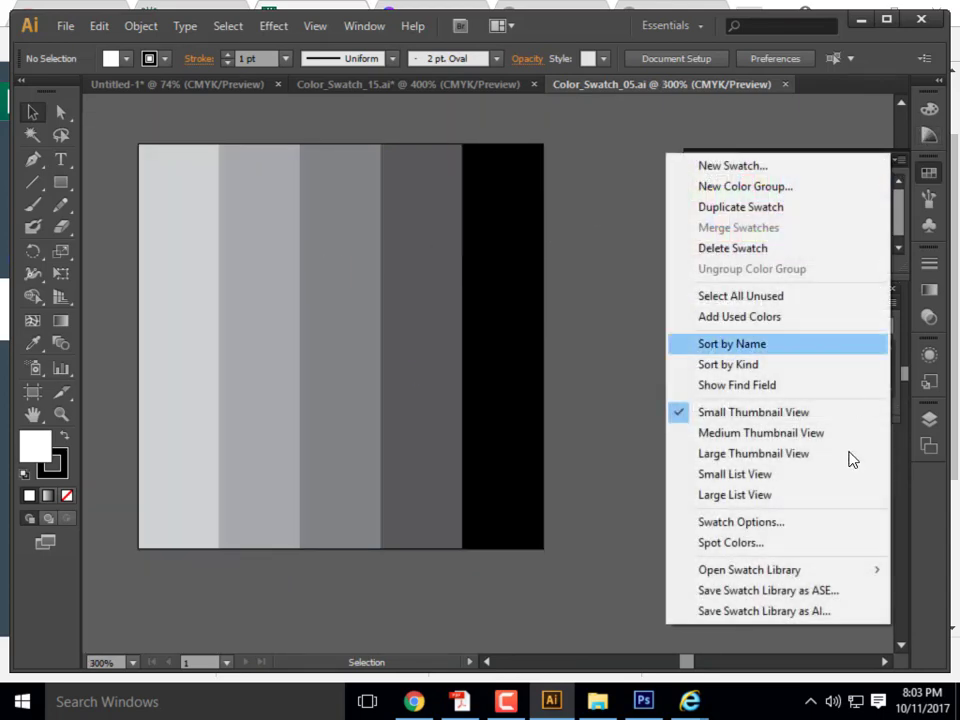
{"action": "mouse_move", "coordinate": [799, 570]}
{"action": "left_click", "coordinate": [560, 569]}
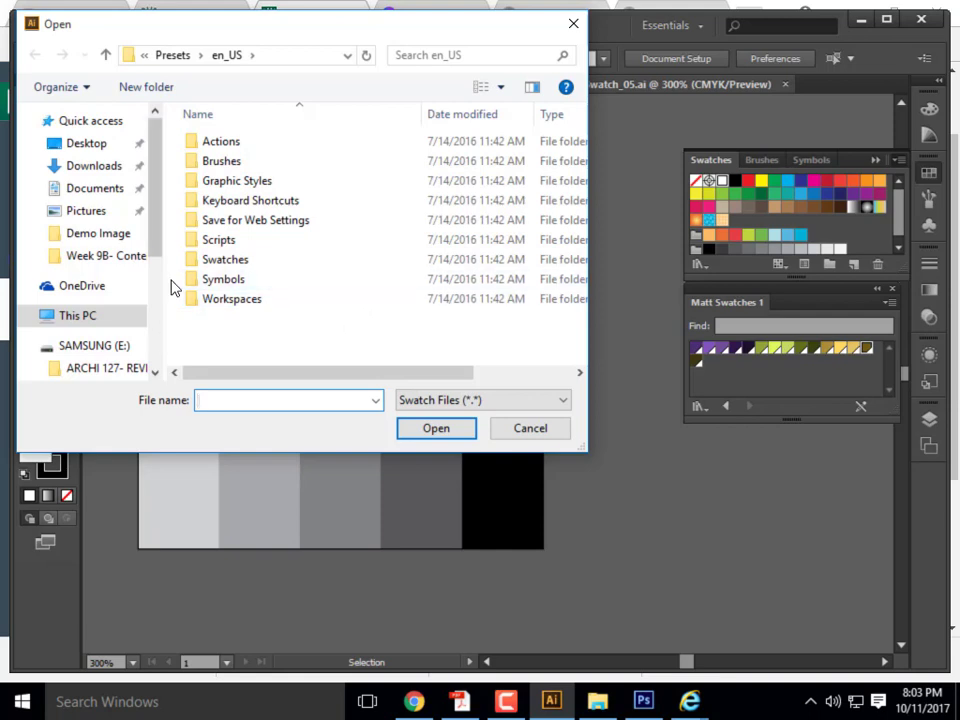
- Open the Tucan Color Swatch file from ARCHI 135 > Week 9B- Content
{"action": "left_click_drag", "start_coordinate": [157, 214], "coordinate": [155, 295]}
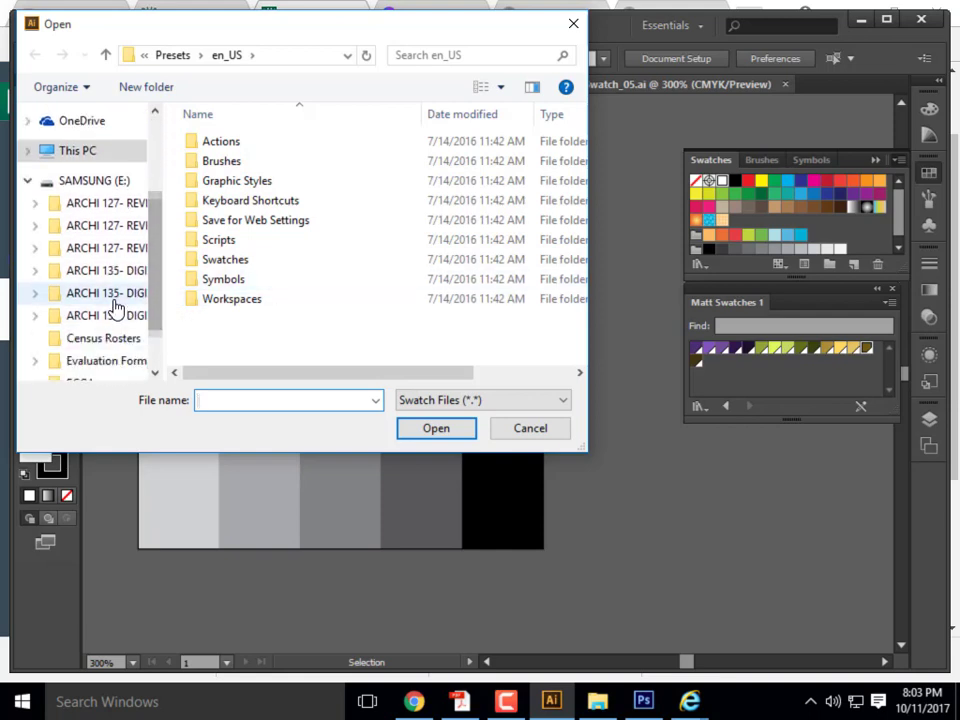
{"action": "left_click", "coordinate": [112, 295]}
{"action": "scroll", "coordinate": [350, 320], "scroll_direction": "down", "scroll_amount": 5}
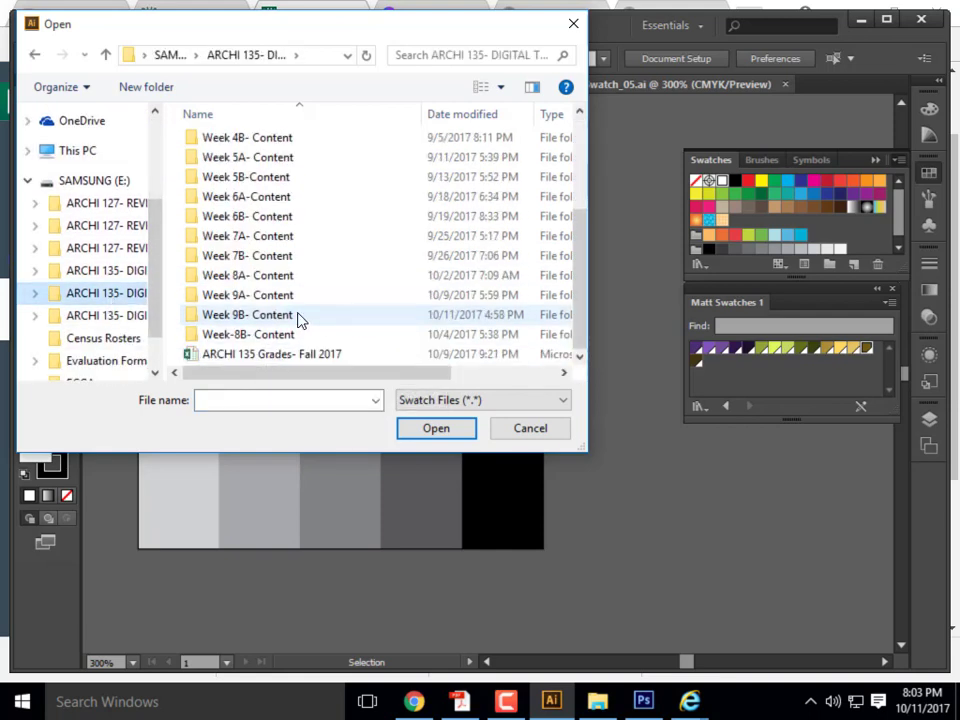
{"action": "double_click", "coordinate": [318, 317]}
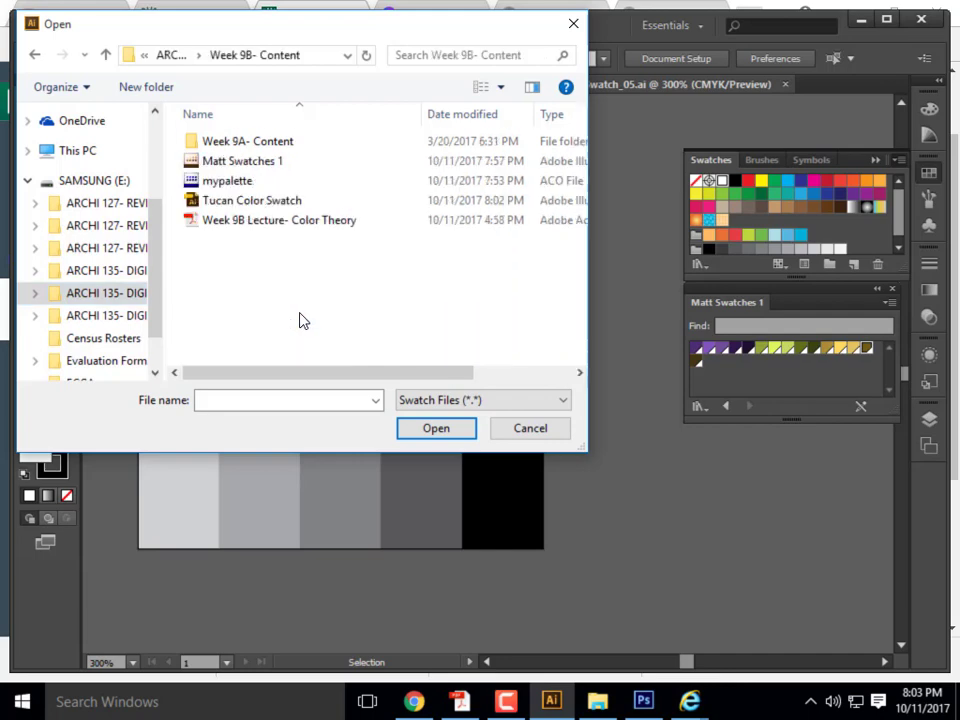
{"action": "left_click", "coordinate": [252, 202]}
{"action": "left_click", "coordinate": [460, 432]}
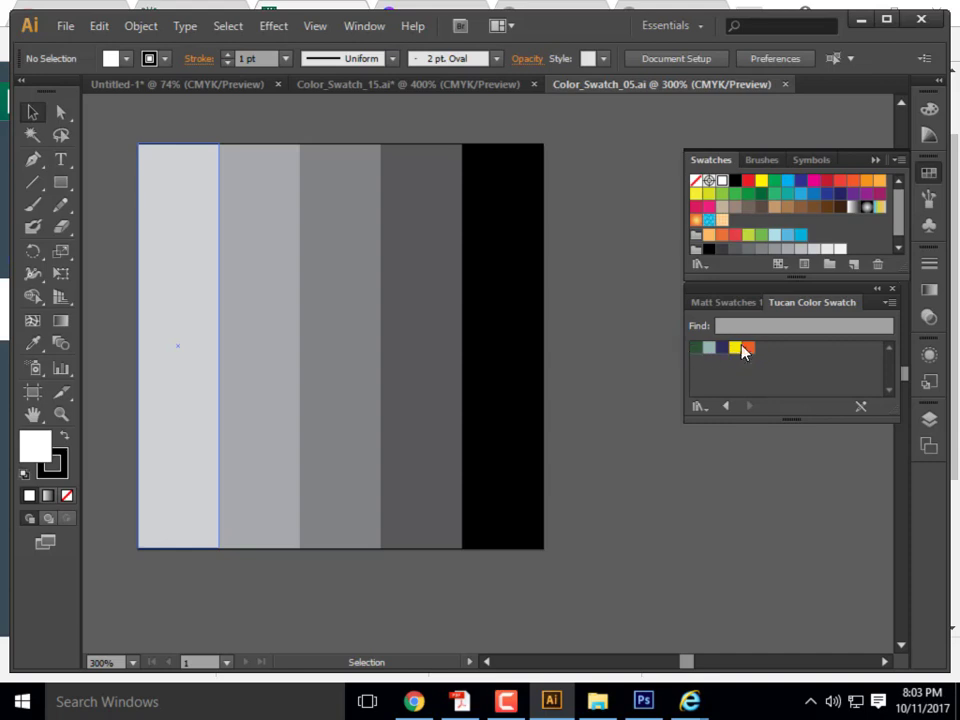
- Select each stripe and apply dark green, grey-blue, navy, yellow and orange Tucan swatches, left to right
{"action": "left_click", "coordinate": [199, 343]}
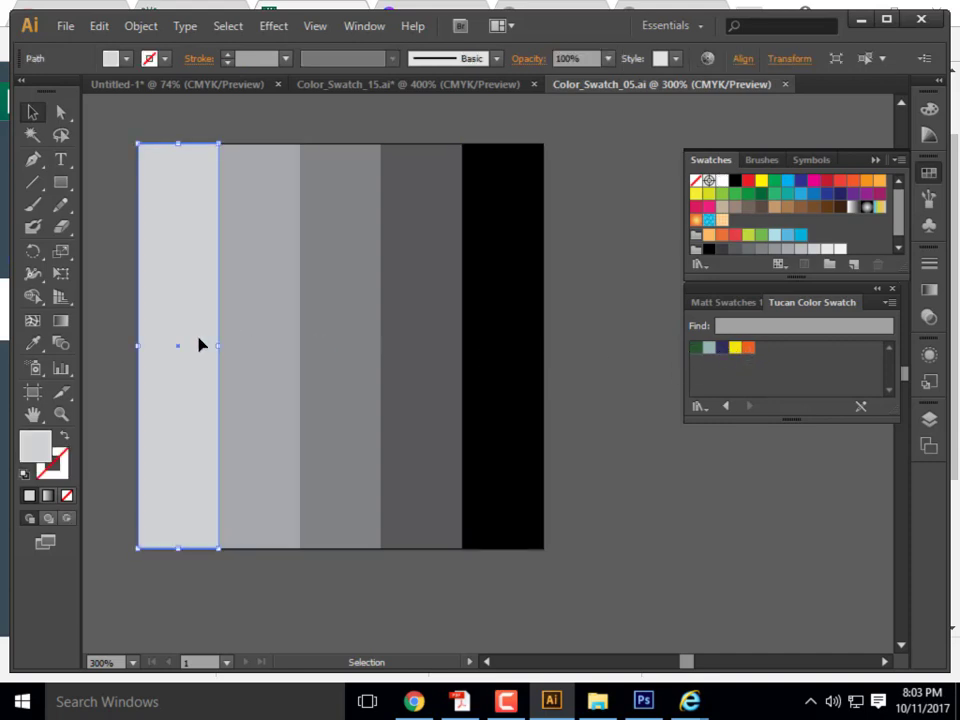
{"action": "left_click", "coordinate": [700, 347]}
{"action": "left_click", "coordinate": [306, 343]}
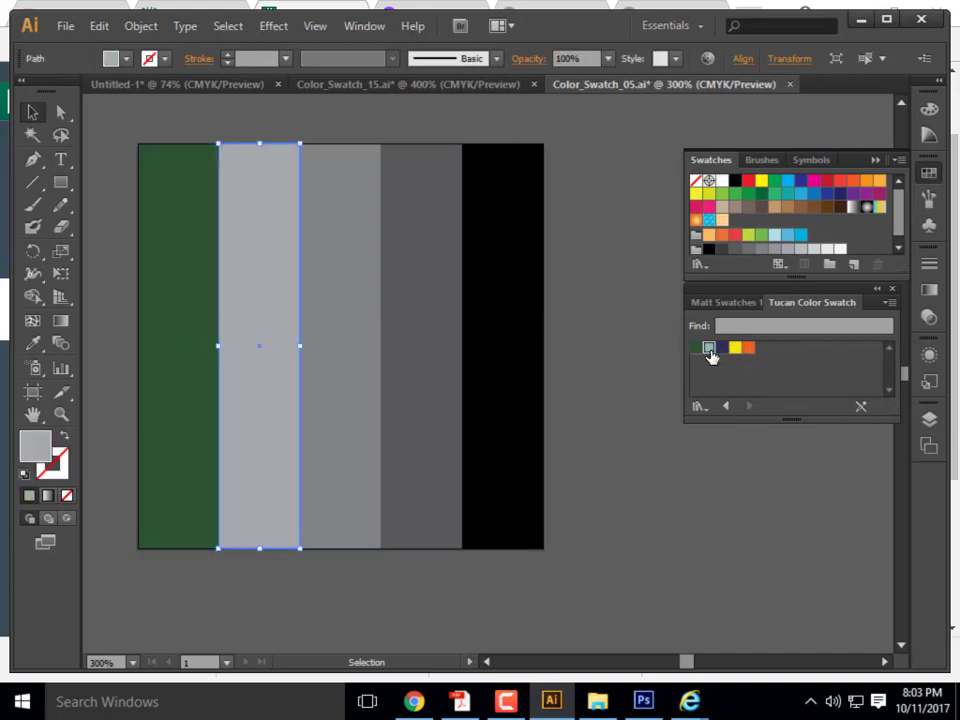
{"action": "left_click", "coordinate": [709, 348]}
{"action": "left_click", "coordinate": [321, 347]}
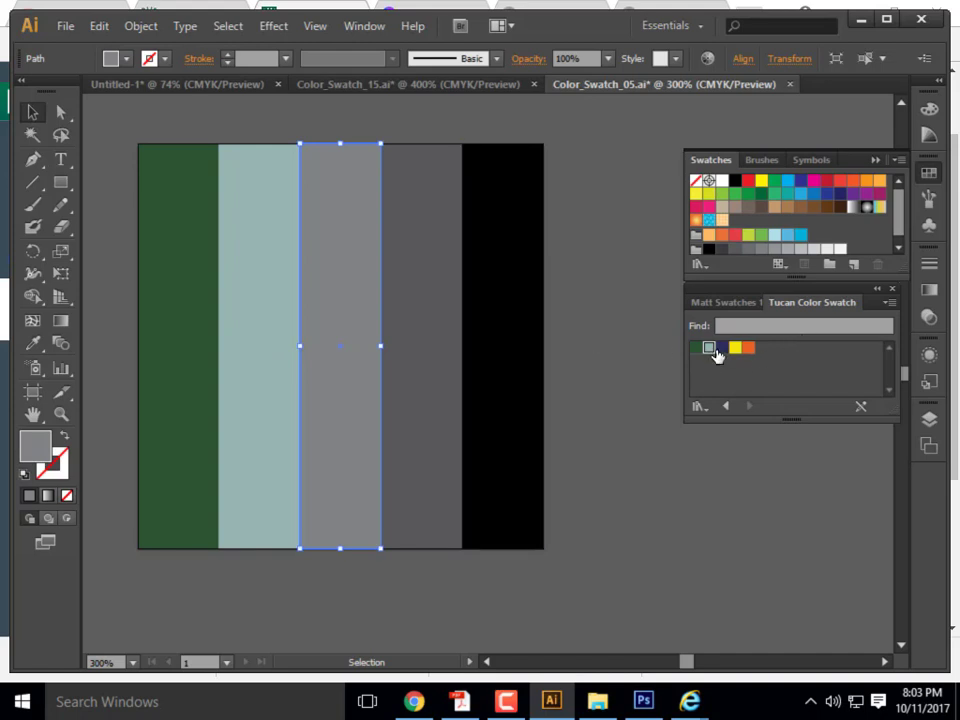
{"action": "left_click", "coordinate": [722, 348]}
{"action": "left_click", "coordinate": [410, 345]}
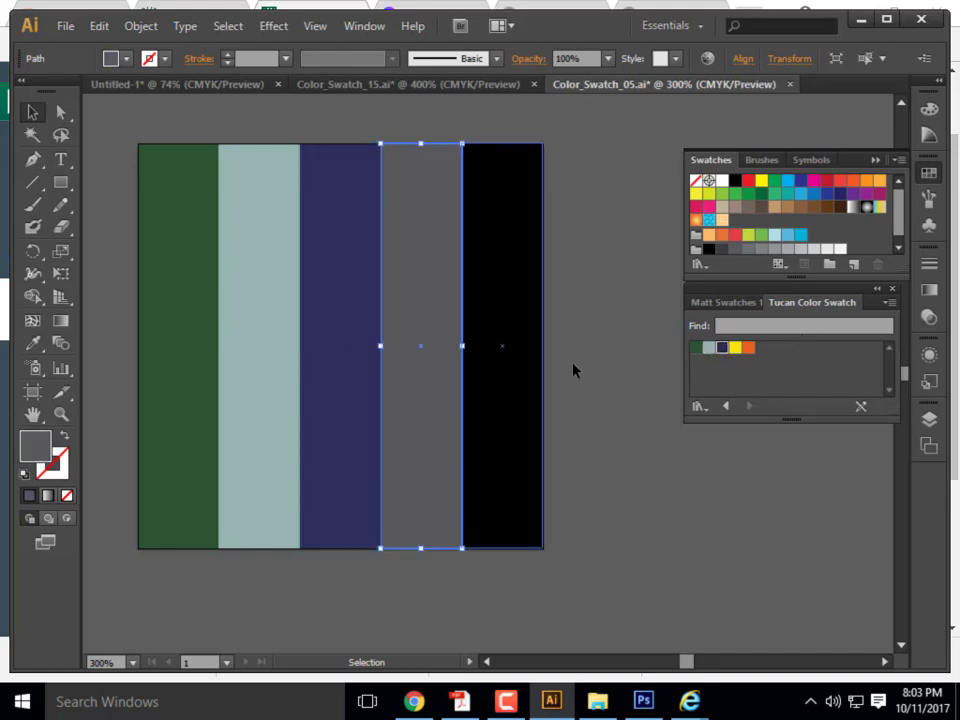
{"action": "left_click", "coordinate": [736, 347]}
{"action": "left_click", "coordinate": [521, 375]}
{"action": "left_click", "coordinate": [749, 347]}
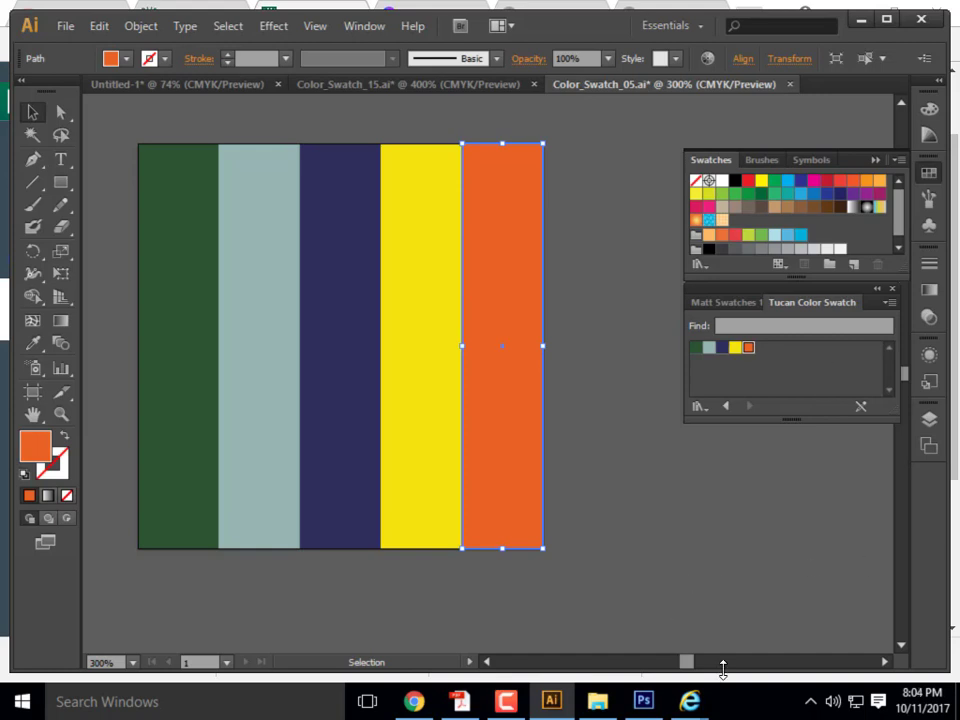
{"action": "mouse_move", "coordinate": [490, 708]}
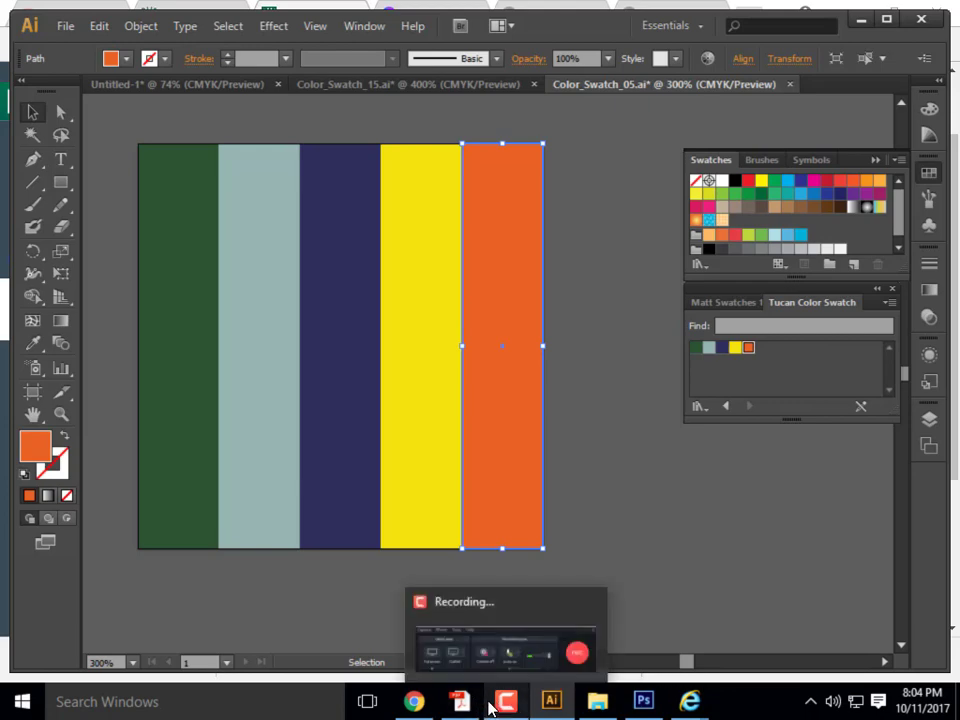
{"action": "left_click", "coordinate": [555, 629]}
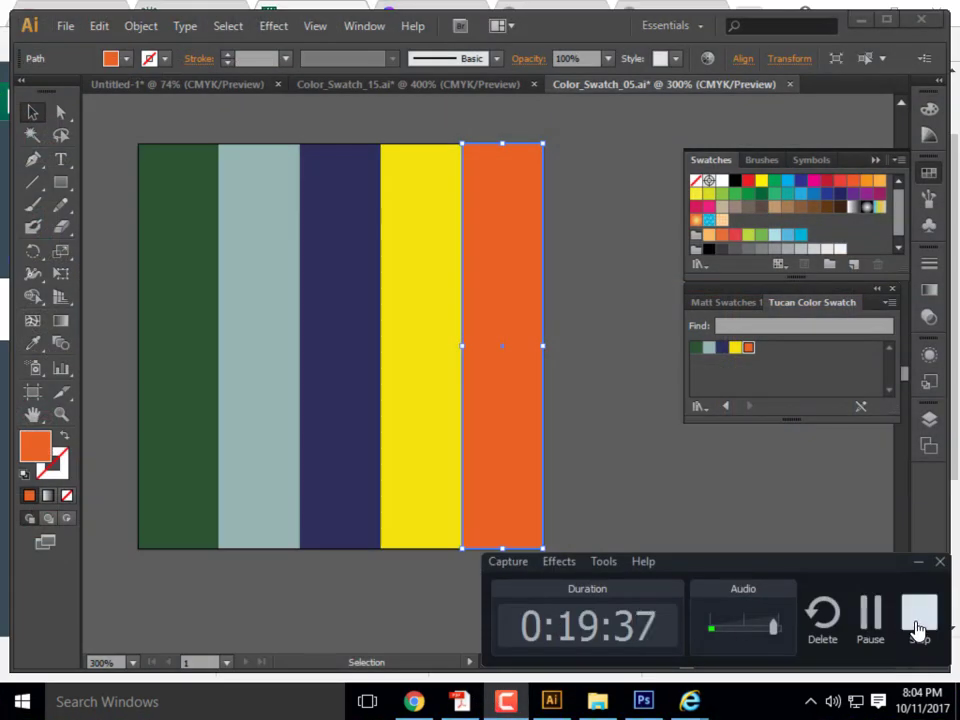